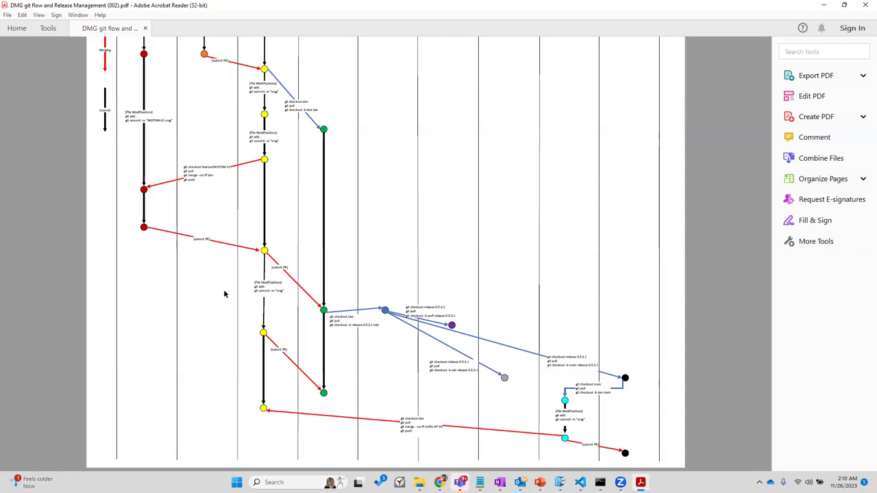
Step: Return to the 'git ppt tutorial' search results, glance at the git flow PDF, then open the repository's GitHub tab
mouse_move(440, 482)
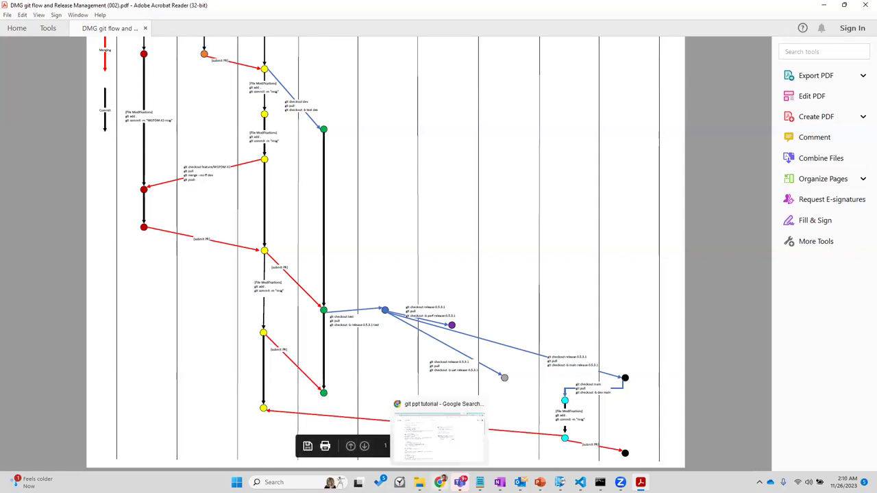
left_click(434, 438)
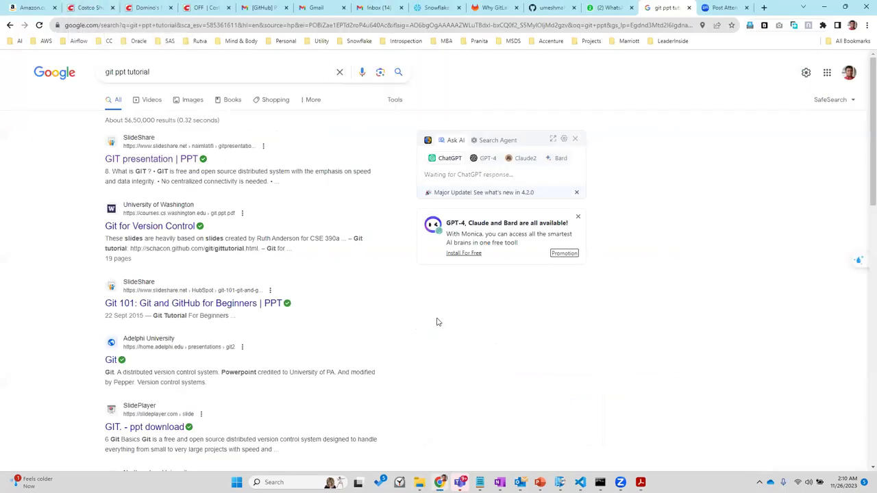
key("alt+Tab")
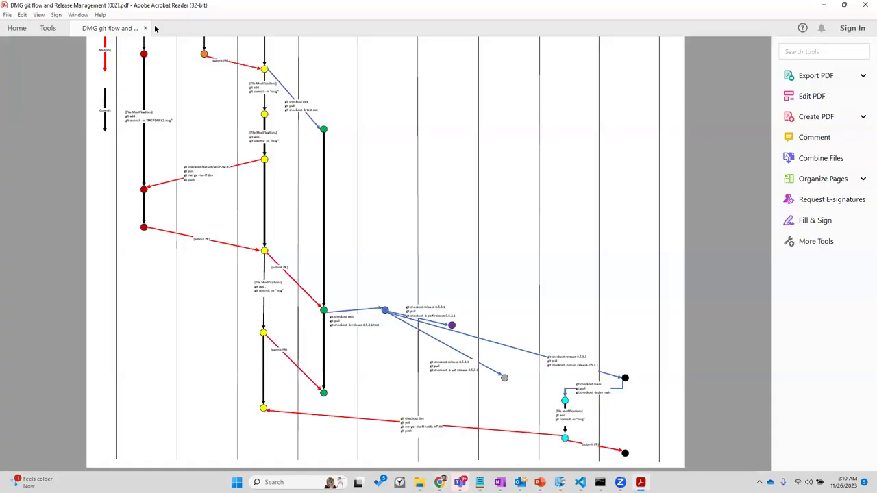
key("alt+Tab")
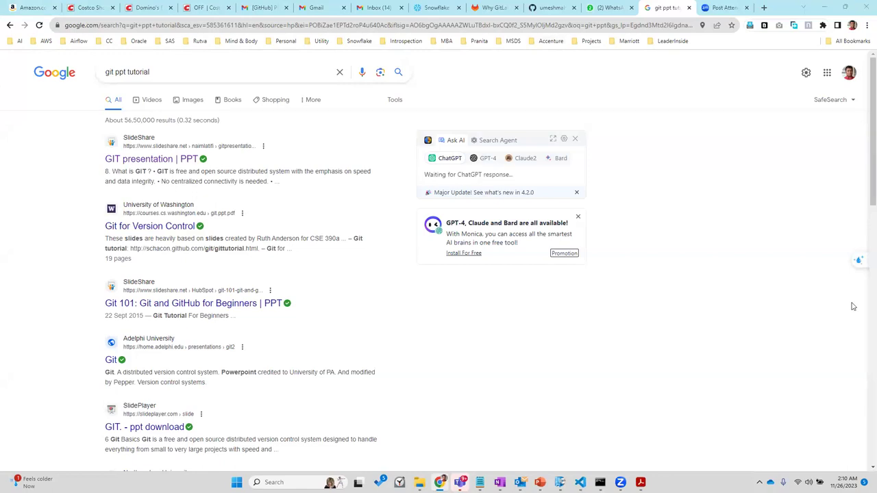
left_click(550, 7)
Step: Reload the bw-des-retail-analytics page twice and list its branches: main, dev and feature/job1
left_click(39, 26)
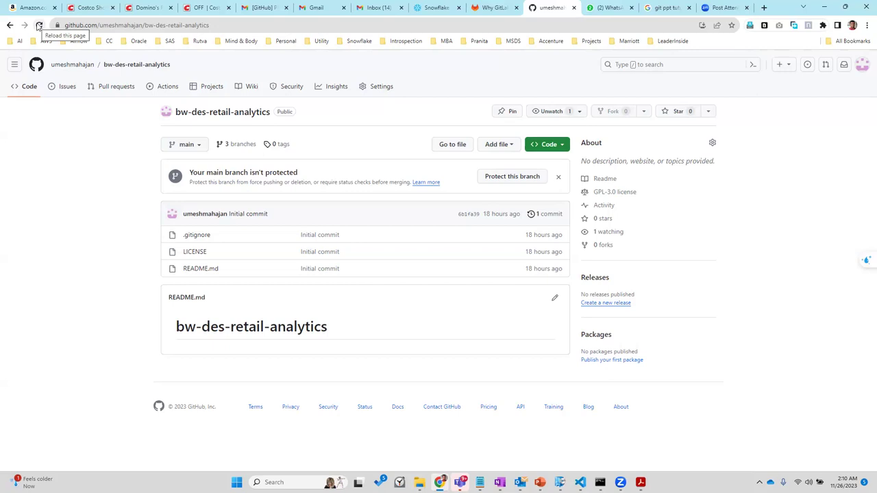
left_click(39, 25)
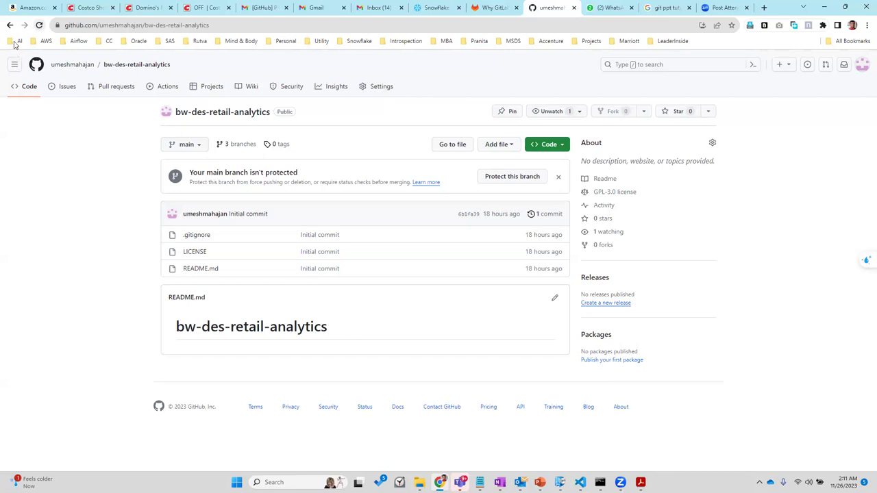
left_click(182, 148)
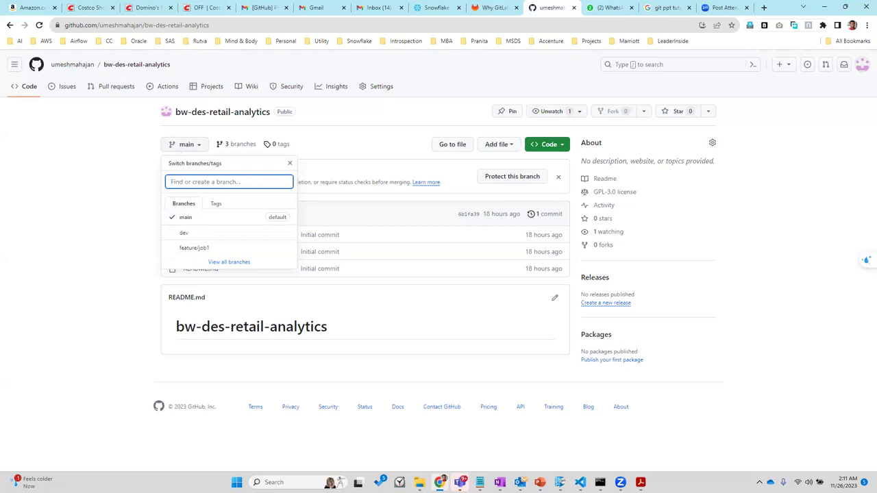
mouse_move(580, 482)
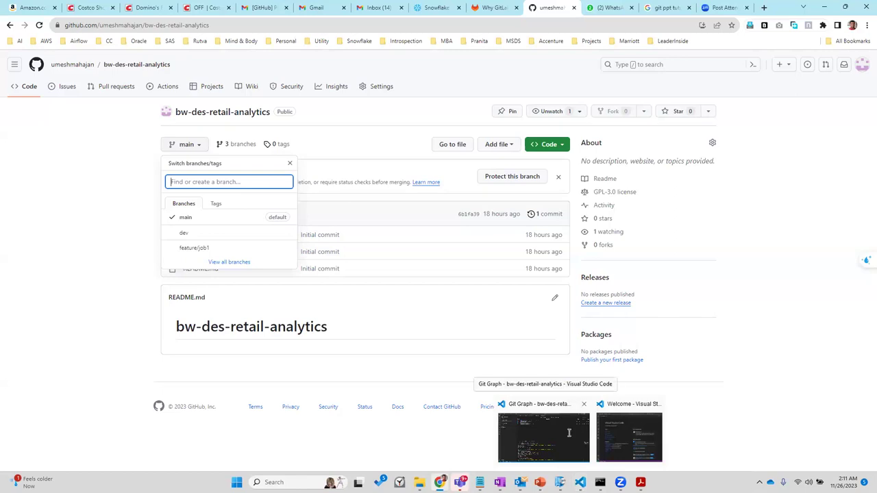
Step: Bring the VS Code Git Graph window for bw-des-retail-analytics to the front
left_click(568, 433)
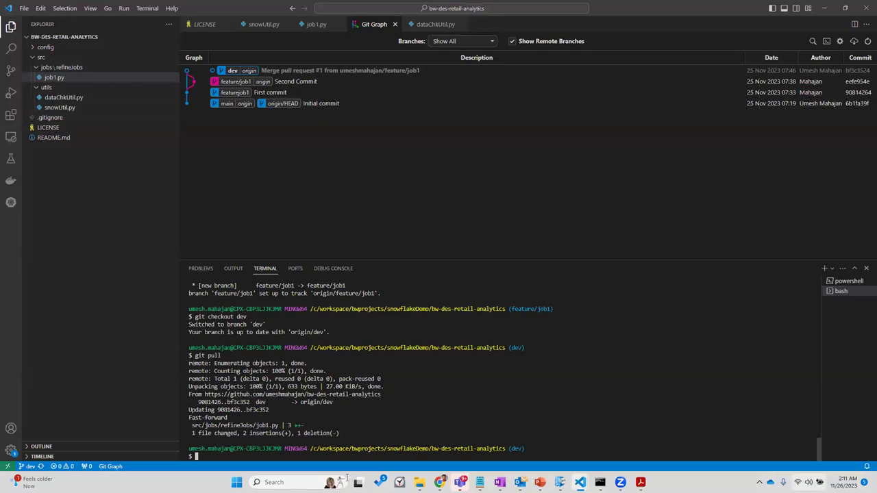
Step: Search Windows for 'pych' and launch PyCharm Community Edition 2022.1.3
left_click(274, 482)
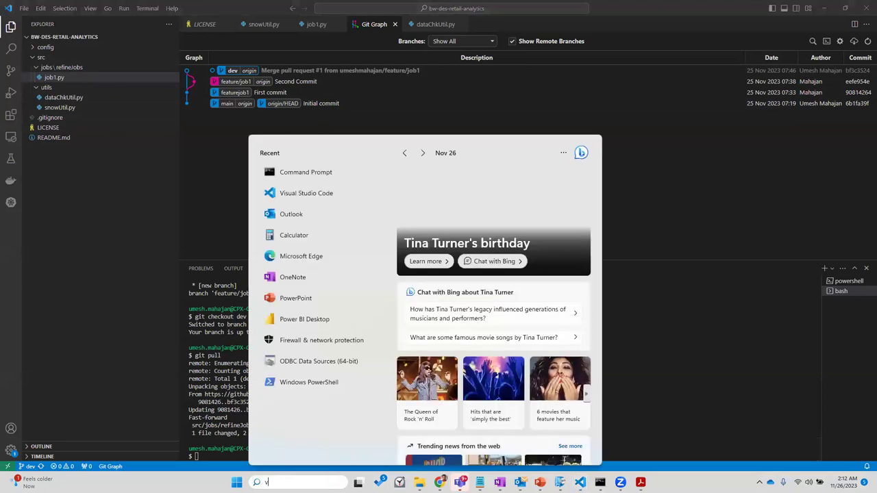
type("vs")
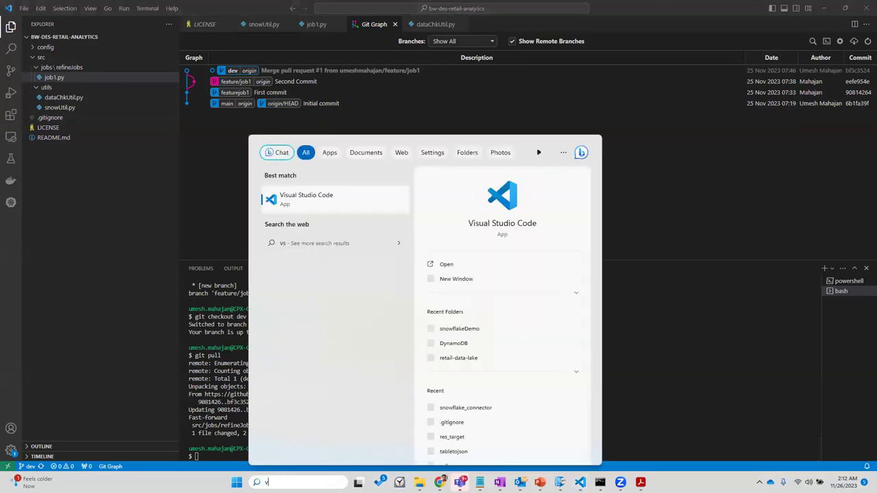
key("BackSpace")
key("BackSpace")
type("pych")
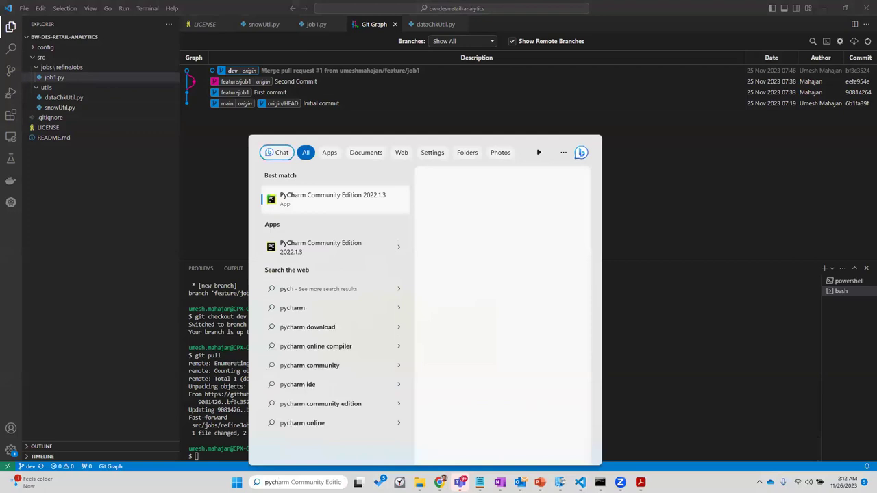
left_click(344, 197)
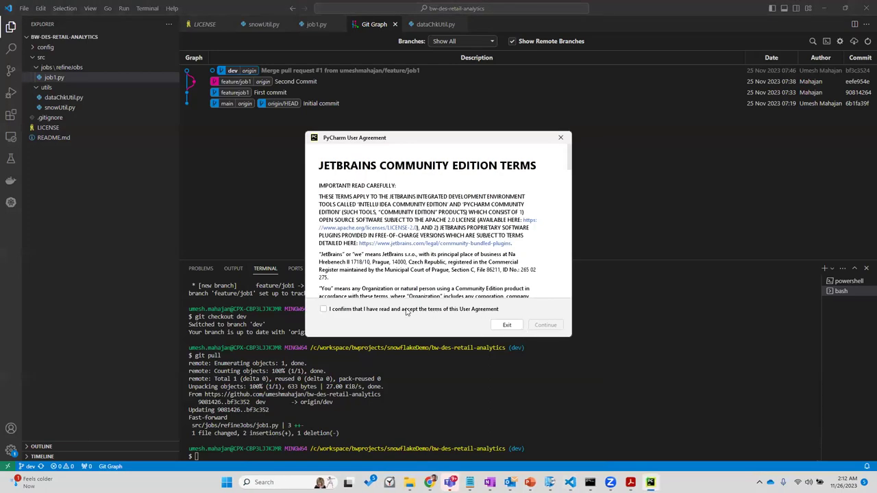
Step: Confirm acceptance of the JetBrains Community Edition terms and continue
left_click(324, 309)
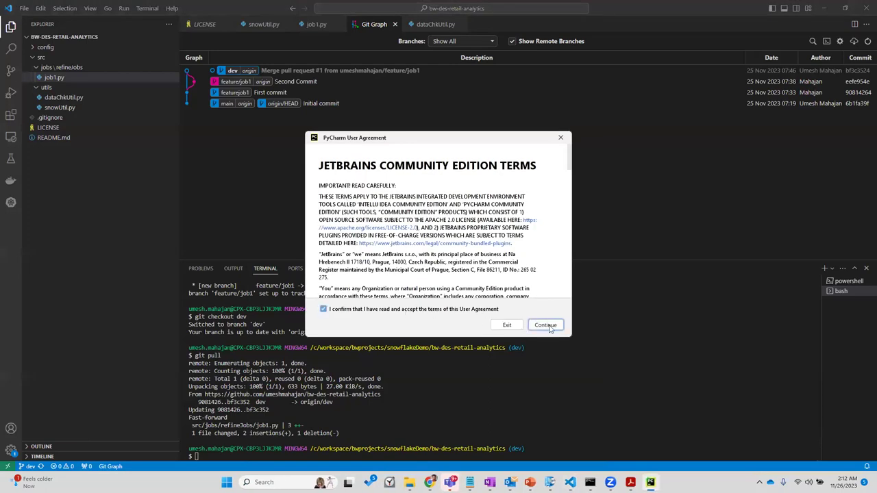
left_click(546, 327)
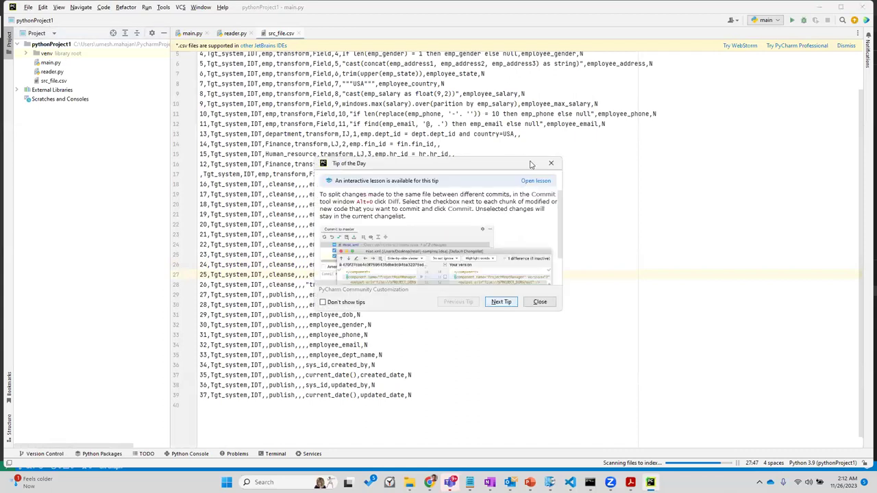
Step: Close the Tip of the Day and review recent projects via File > Open Recent > Manage Projects
left_click(539, 302)
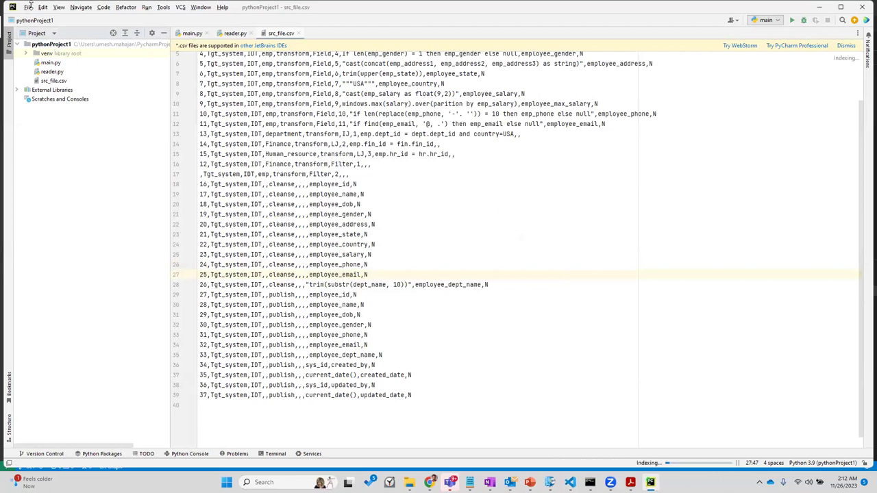
left_click(29, 8)
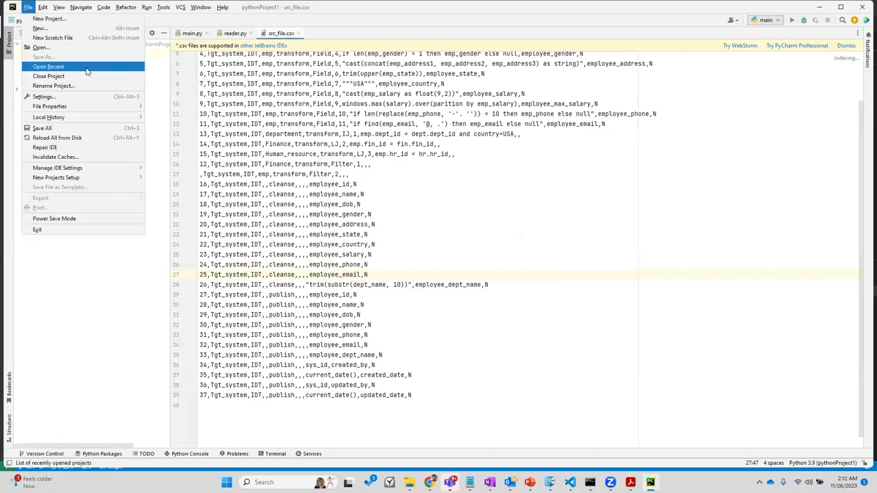
mouse_move(90, 70)
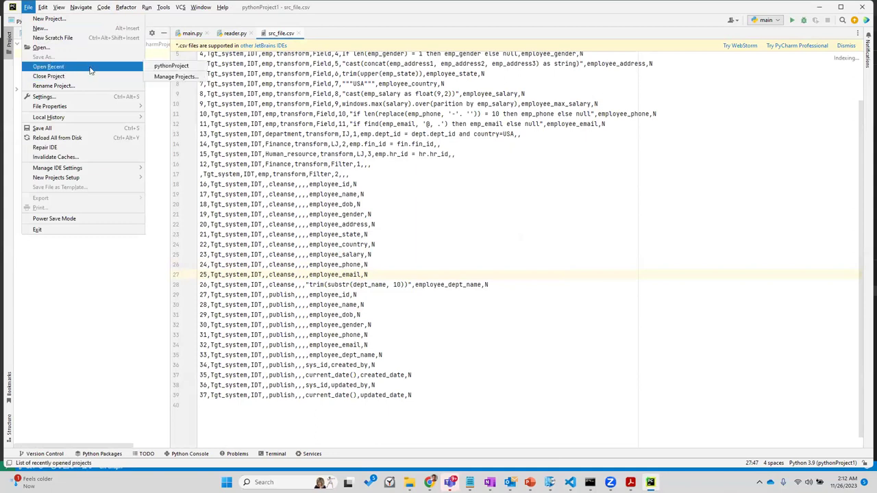
left_click(174, 77)
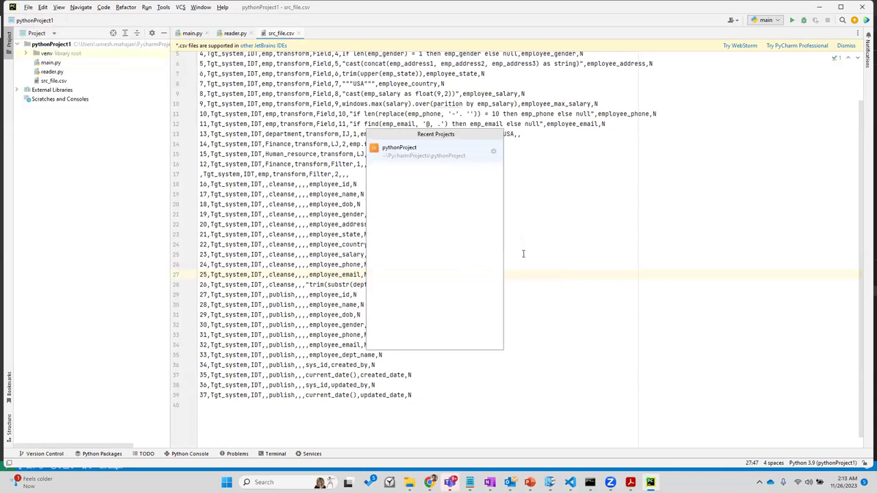
left_click(544, 248)
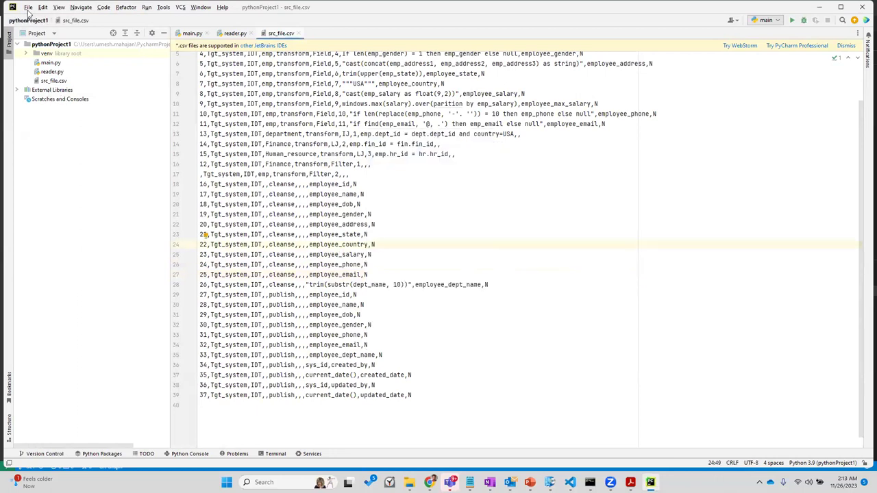
Step: Reopen the File menu to open another project
left_click(28, 8)
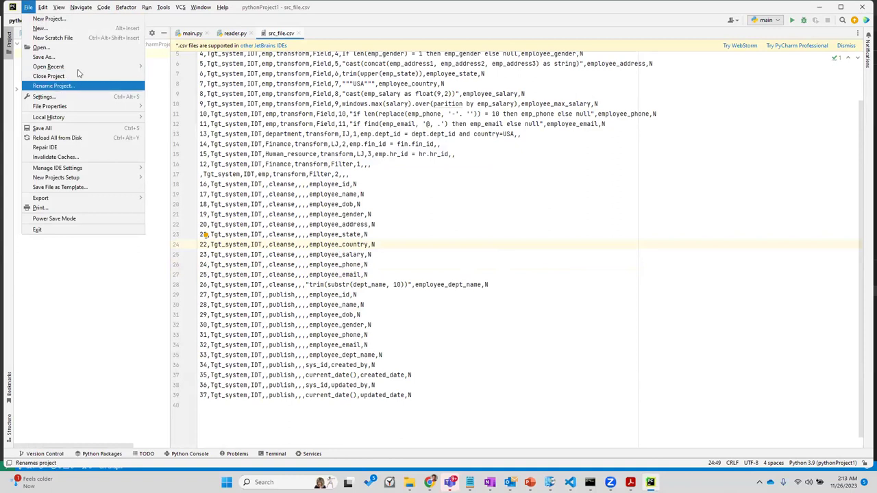
mouse_move(78, 71)
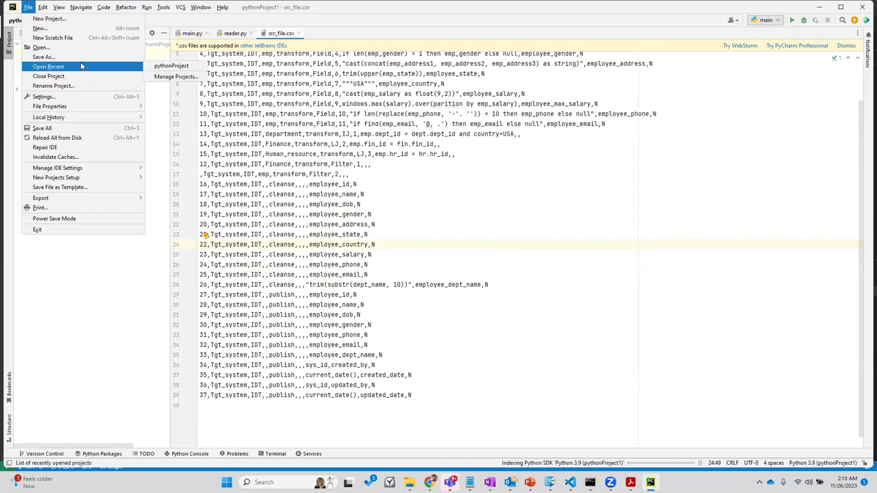
left_click(28, 7)
left_click(28, 6)
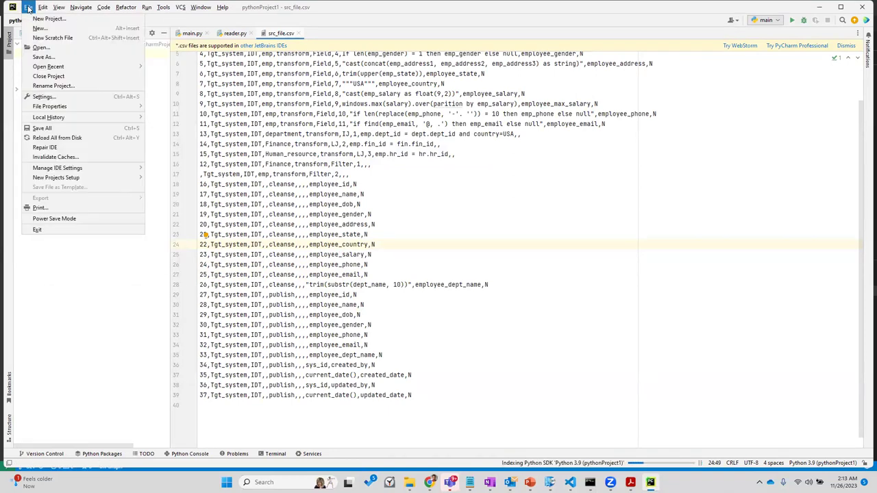
Step: In the Open File or Project dialog, browse drive C to the workspace folder
left_click(79, 48)
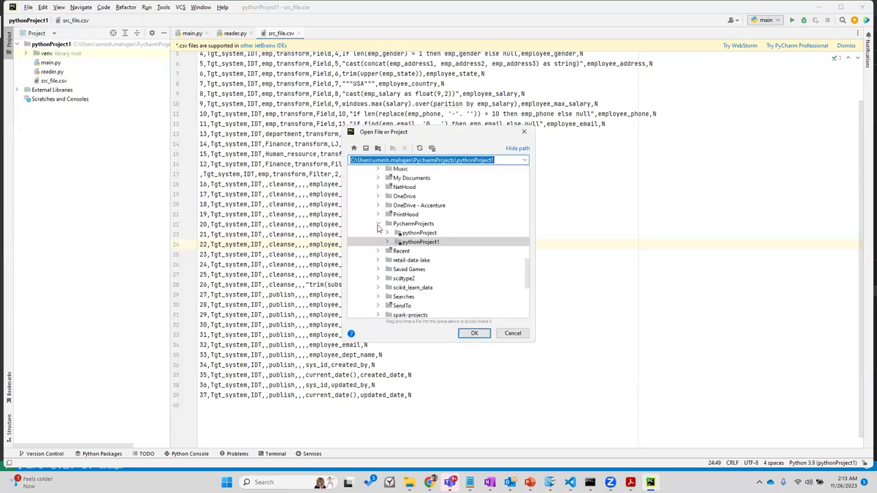
left_click(378, 227)
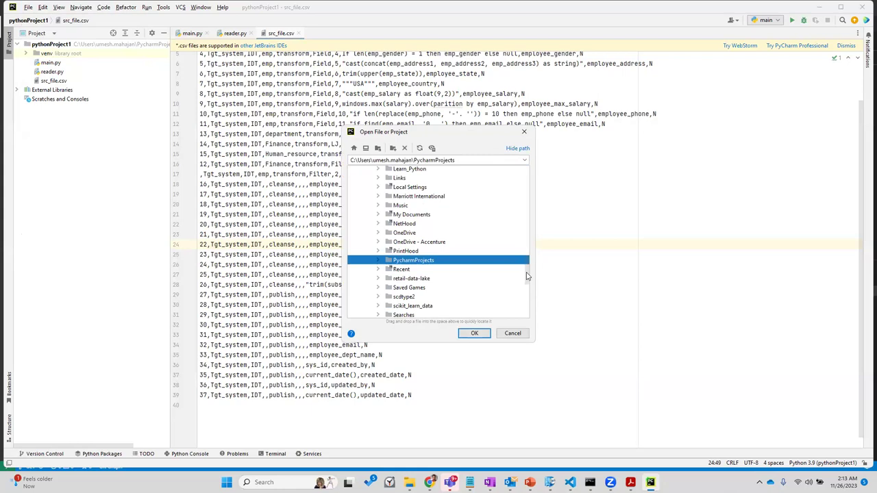
scroll(527, 301, "down", 2)
scroll(511, 258, "up", 5)
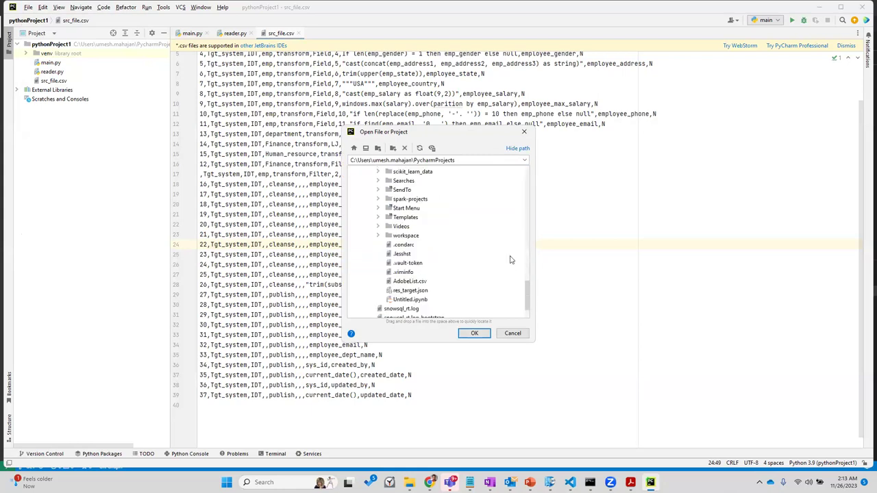
scroll(366, 244, "up", 3)
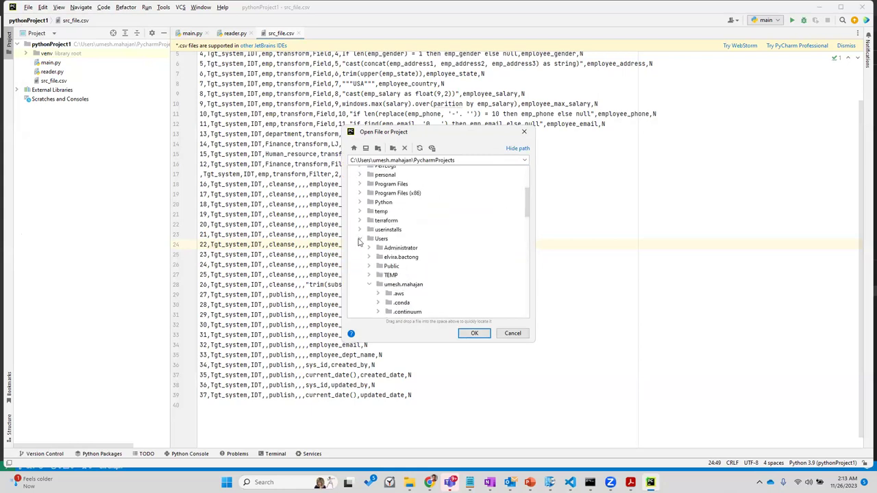
left_click(358, 242)
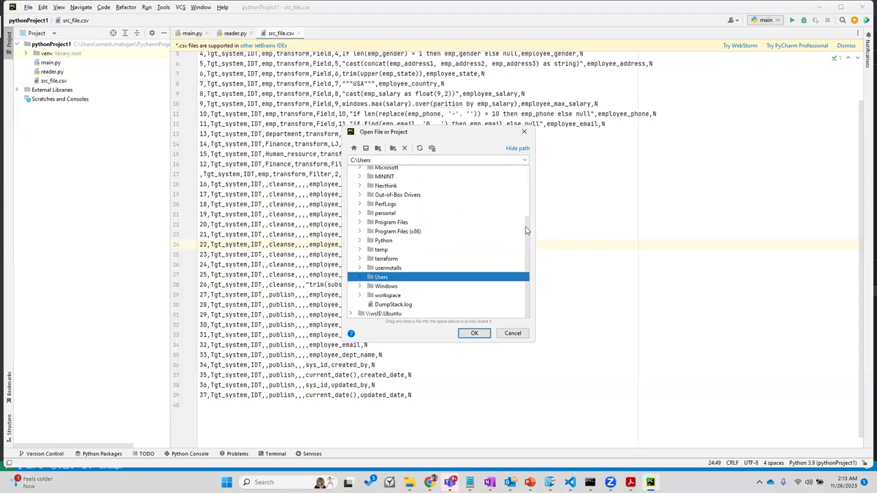
scroll(521, 205, "up", 5)
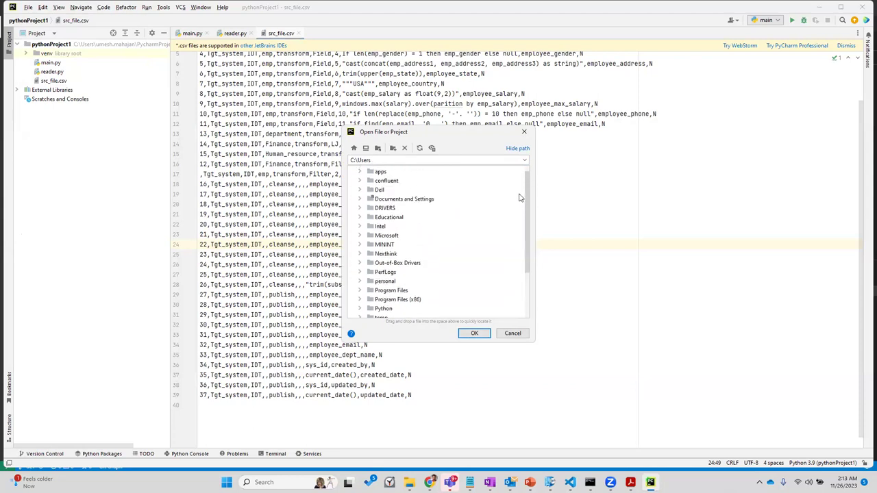
scroll(521, 233, "down", 3)
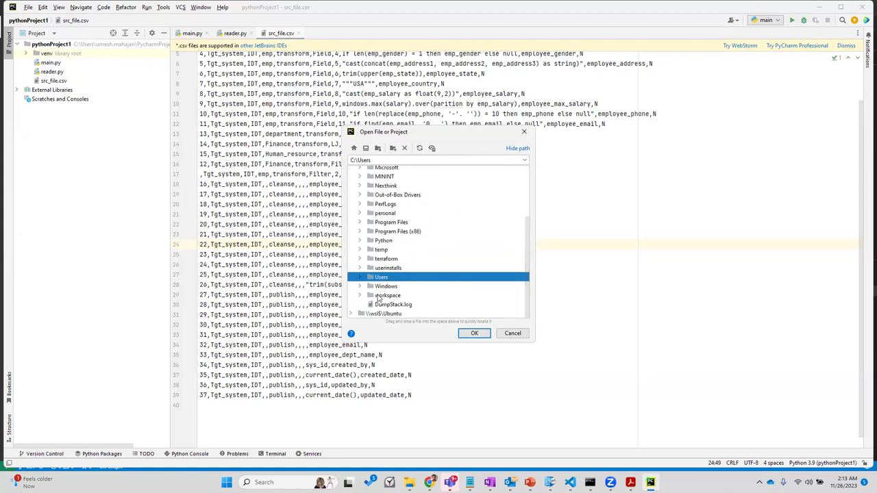
left_click(362, 296)
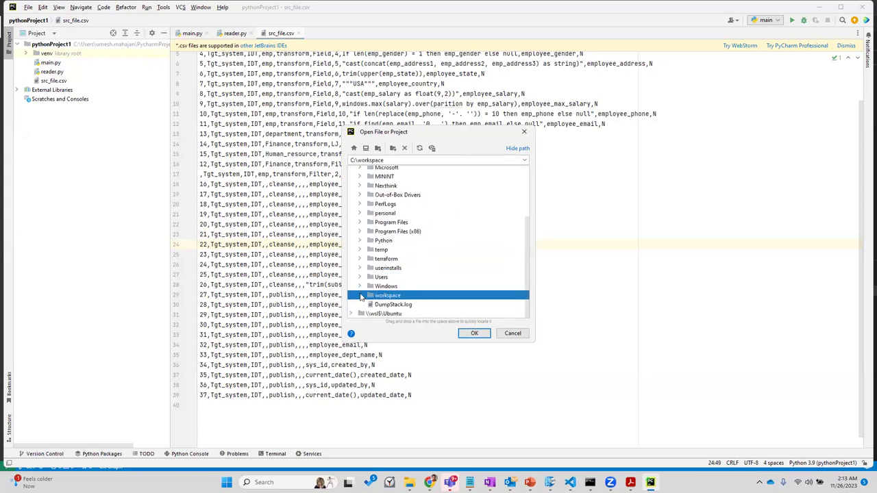
left_click(362, 296)
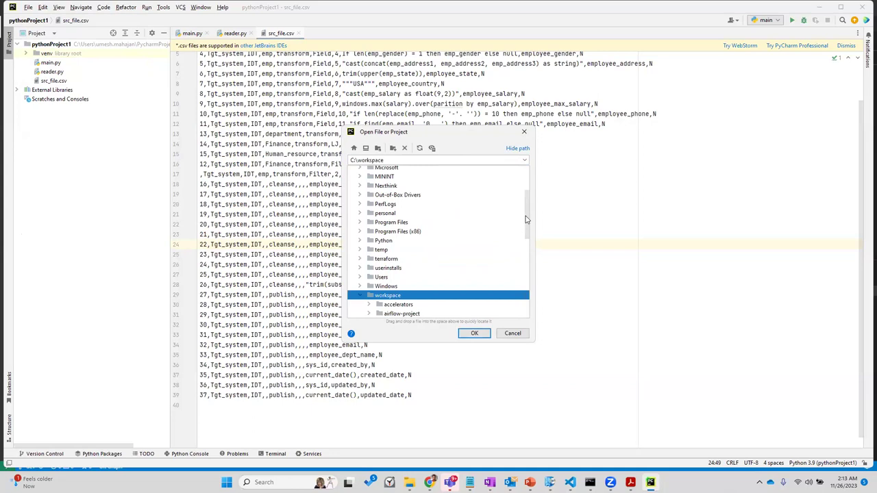
scroll(525, 250, "down", 5)
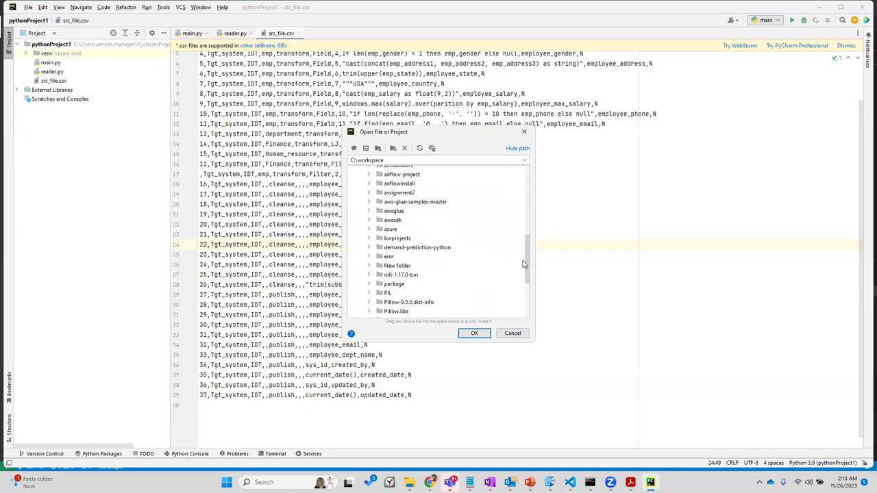
mouse_move(524, 264)
left_mouse_down()
mouse_move(528, 301)
mouse_move(522, 264)
left_mouse_up()
Step: Select bwprojects\snowflakeDemo\bw-des-retail-analytics as the project folder
left_click(404, 239)
left_click(368, 238)
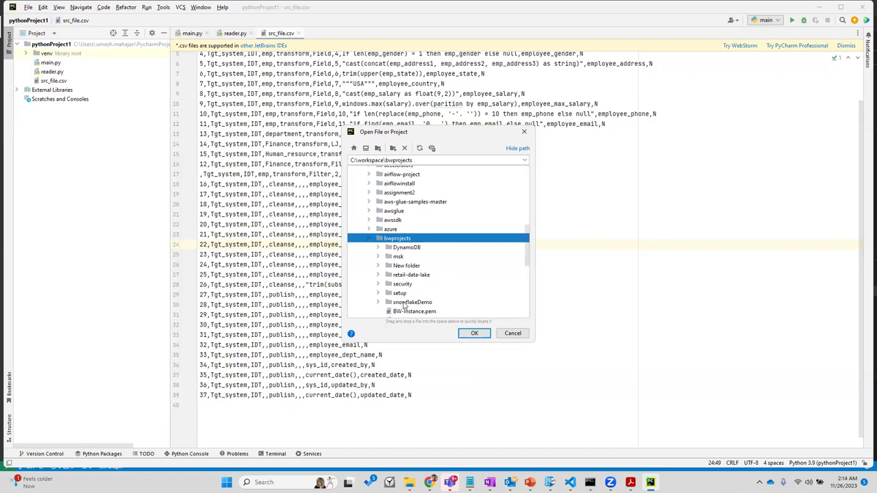
scroll(527, 248, "down", 2)
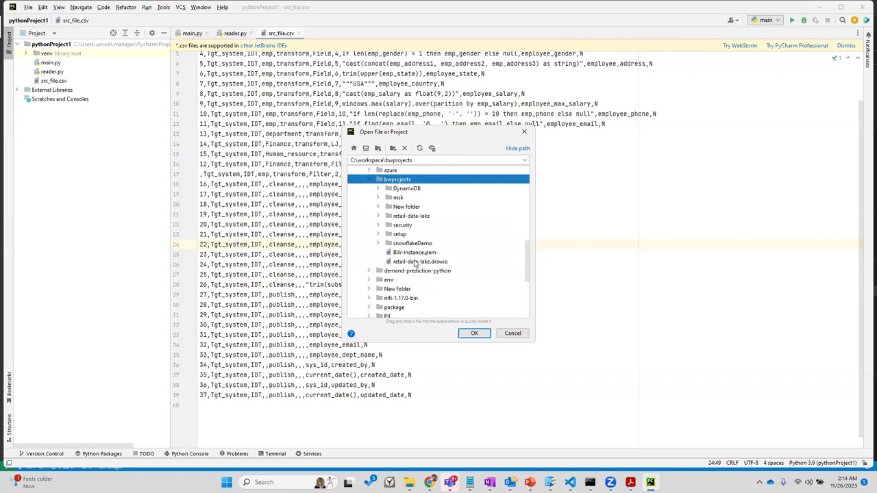
left_click(404, 246)
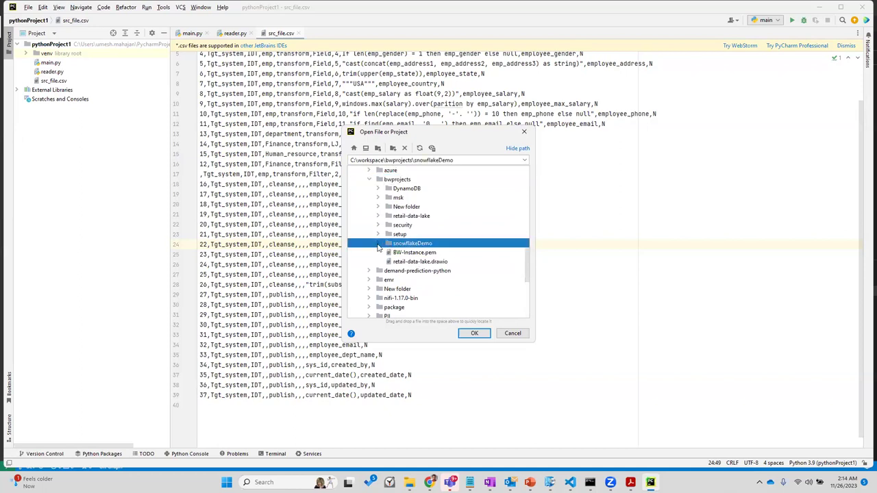
left_click(378, 244)
left_click(406, 253)
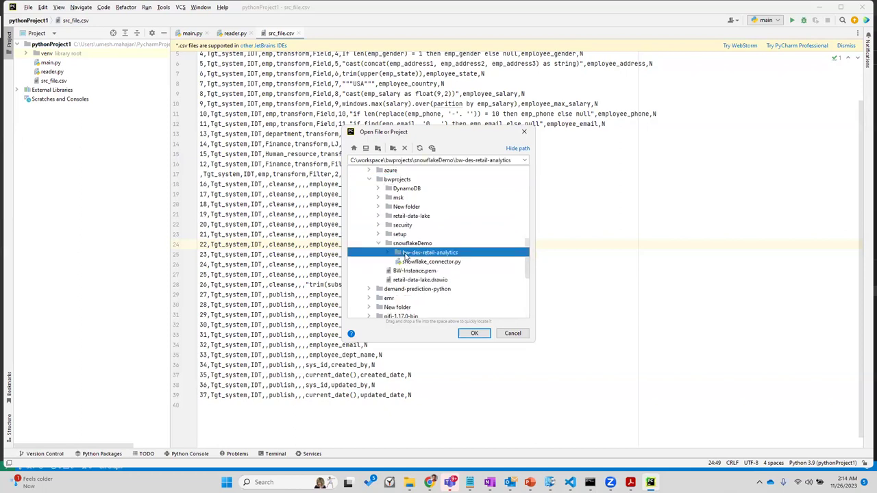
Step: Confirm the folder, trust the project, and open it in a new window
left_click(474, 334)
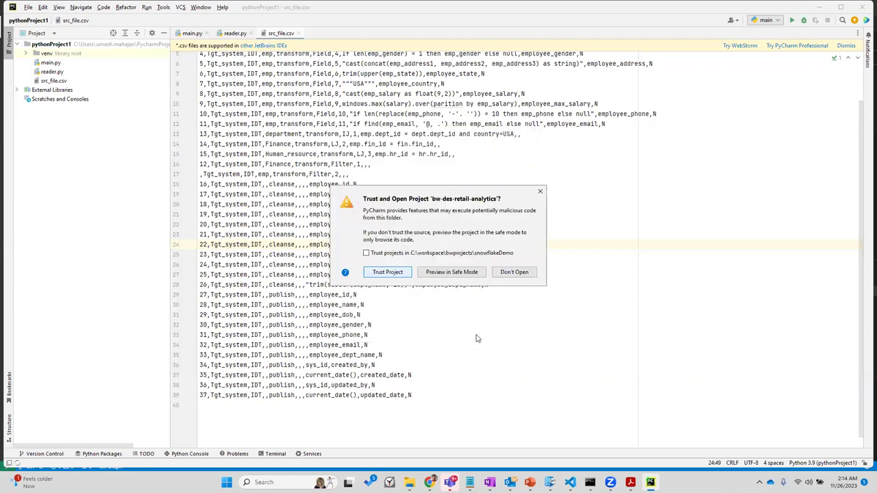
left_click(397, 274)
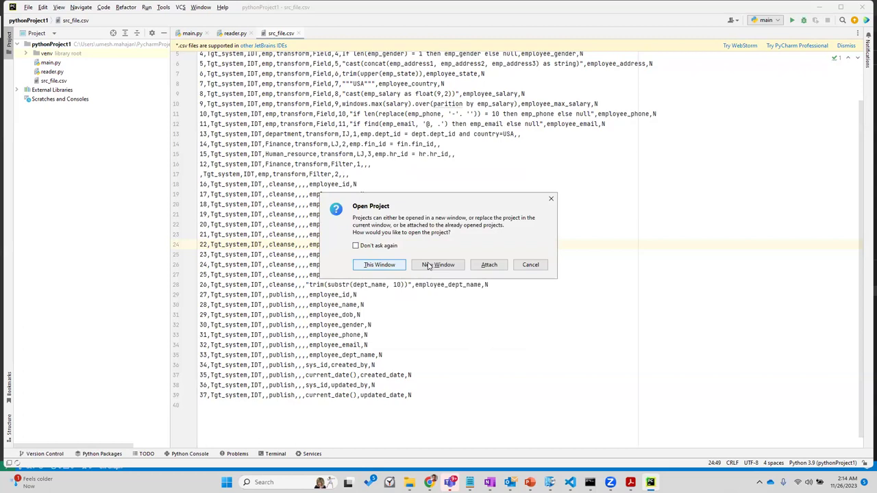
left_click(430, 266)
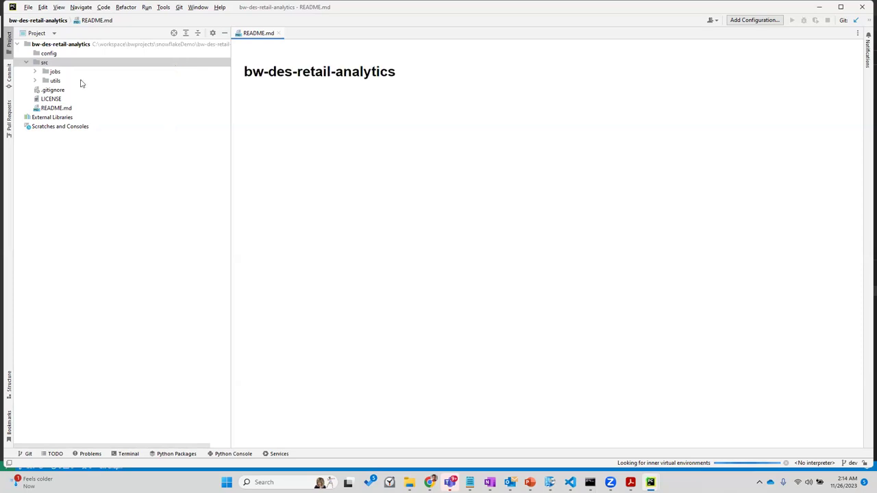
left_click(61, 109)
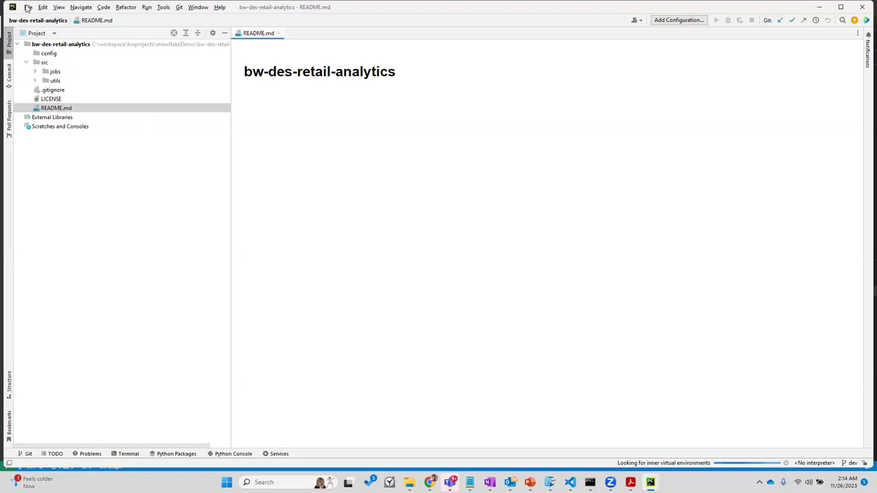
left_click(29, 7)
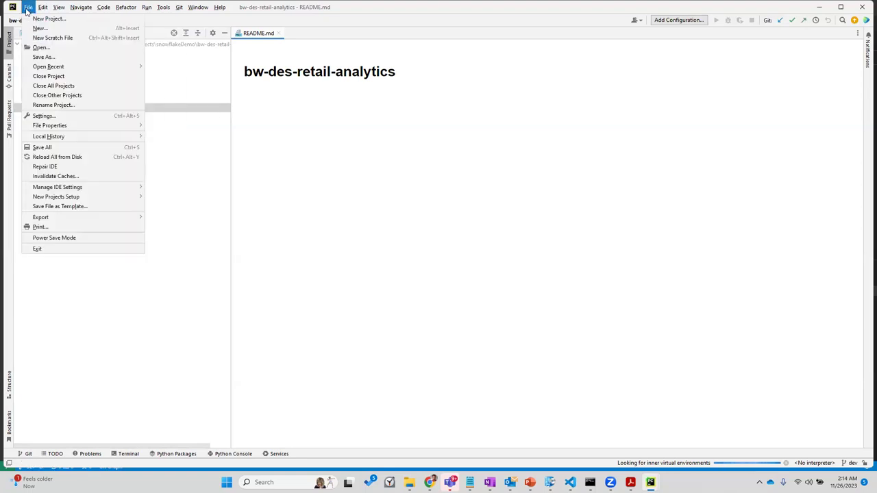
left_click(51, 50)
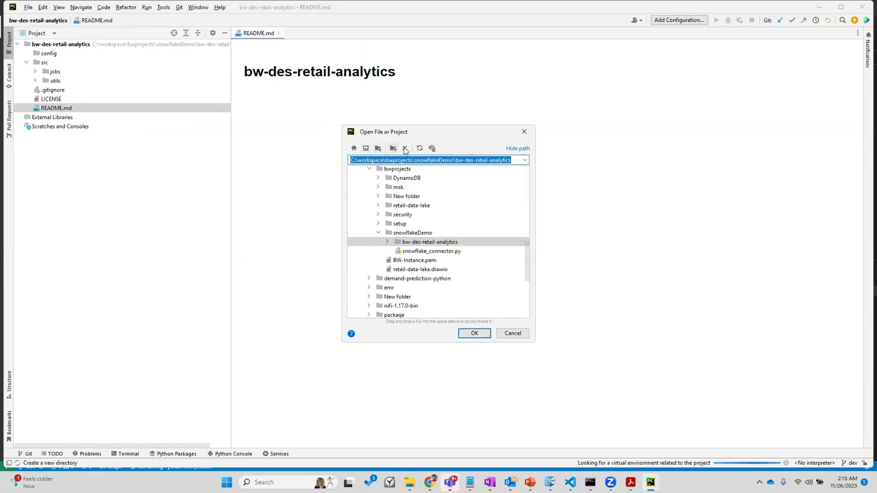
left_click(354, 149)
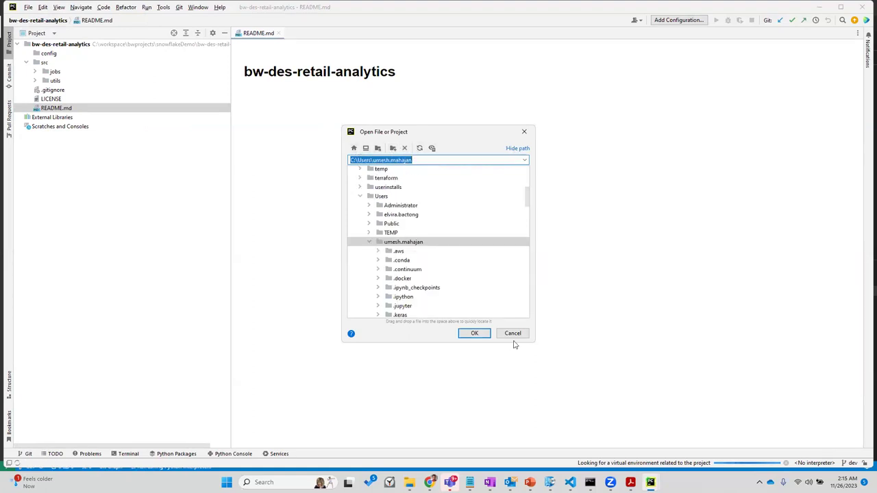
left_click(512, 333)
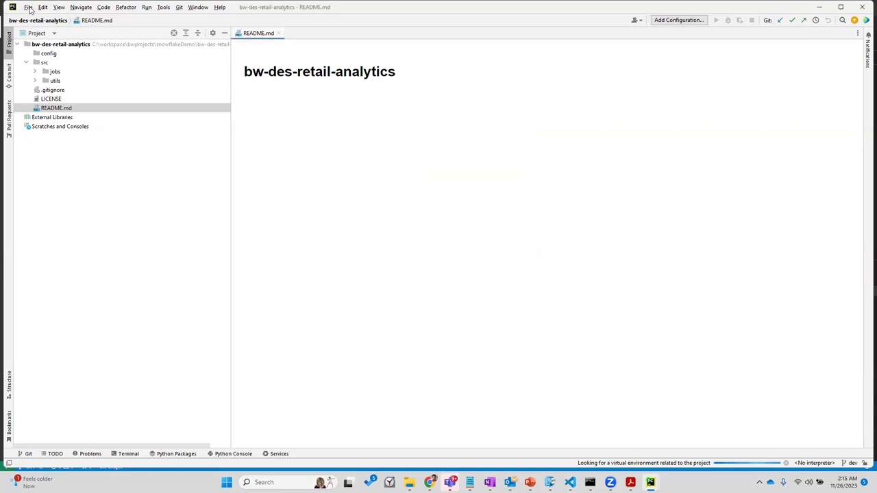
Step: Open File > New Projects Setup > Settings for New Projects
left_click(29, 8)
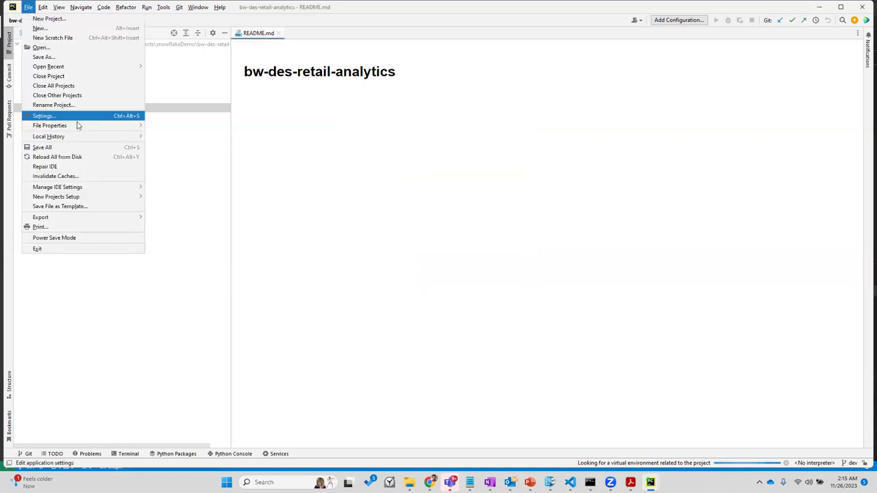
mouse_move(78, 126)
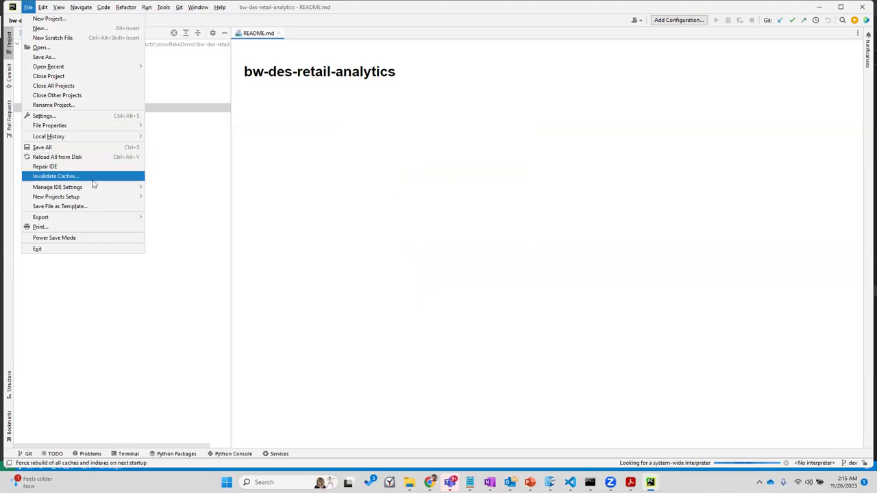
mouse_move(97, 199)
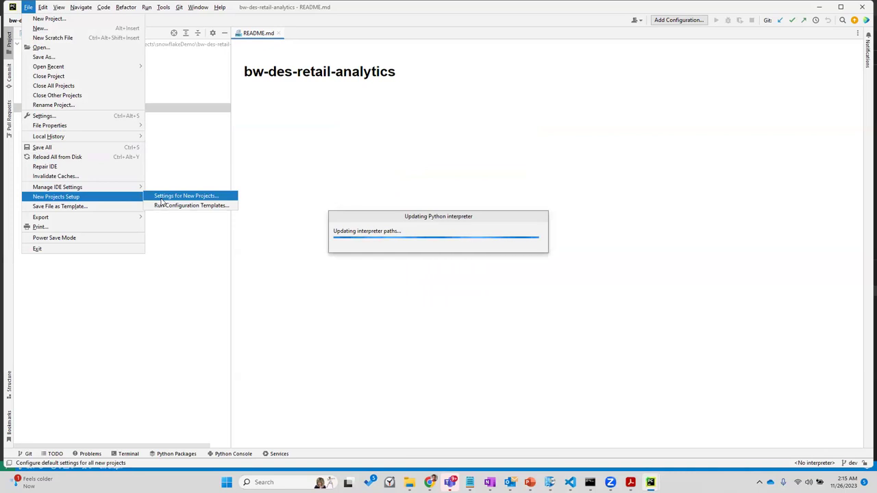
left_click(162, 200)
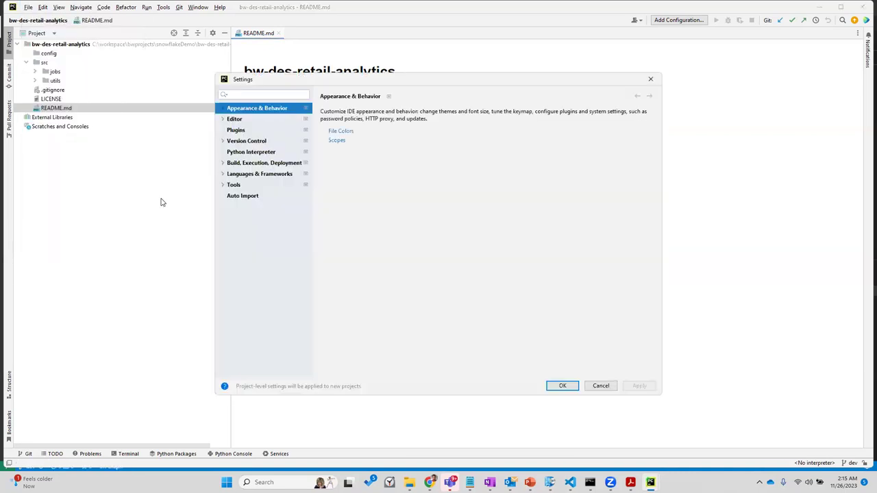
Step: Under Version Control > GitHub, add an account using Log In via GitHub
left_click(234, 142)
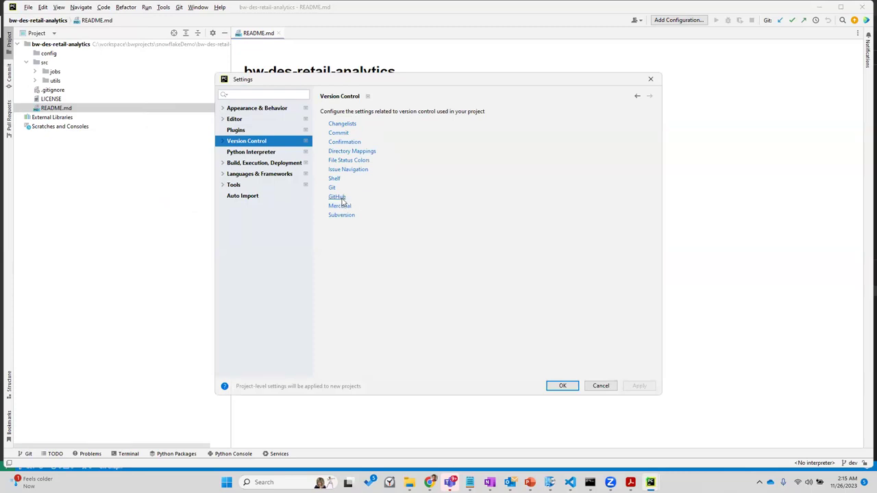
left_click(340, 199)
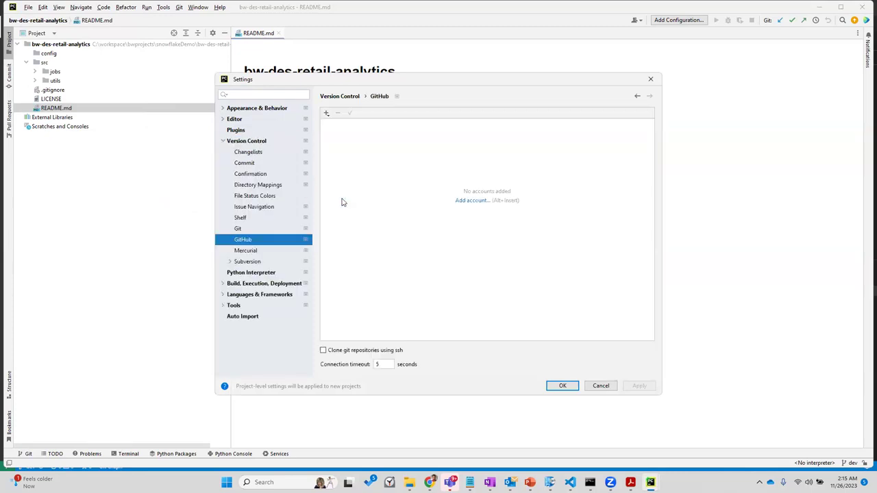
left_click(463, 203)
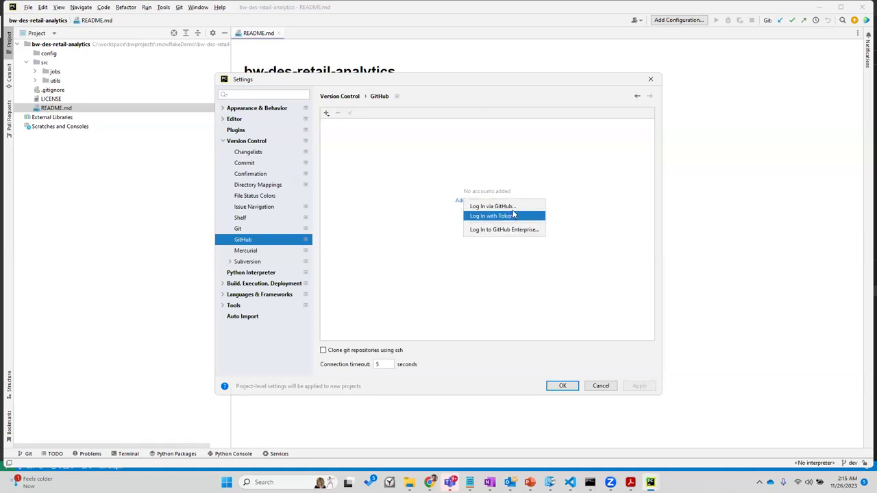
left_click(513, 206)
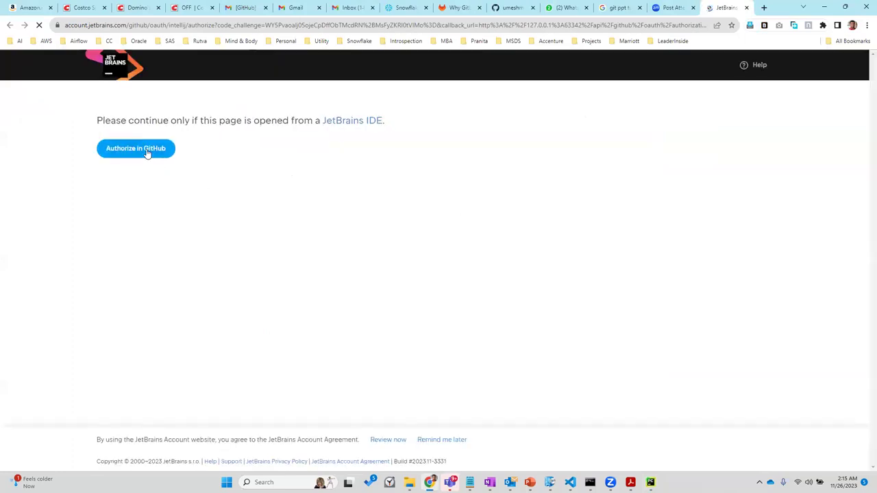
Step: Authorize JetBrains on GitHub after checking repository permissions, confirming with the account password
left_click(147, 152)
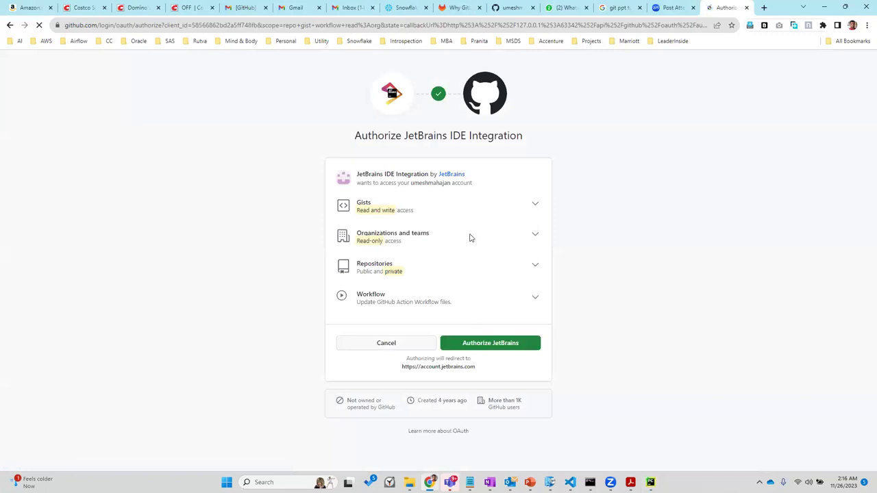
left_click(535, 267)
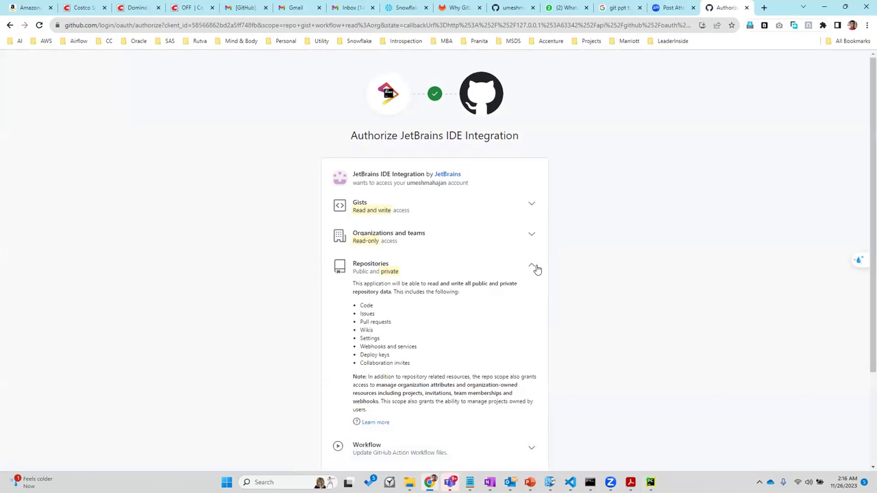
left_click(535, 268)
left_click(498, 346)
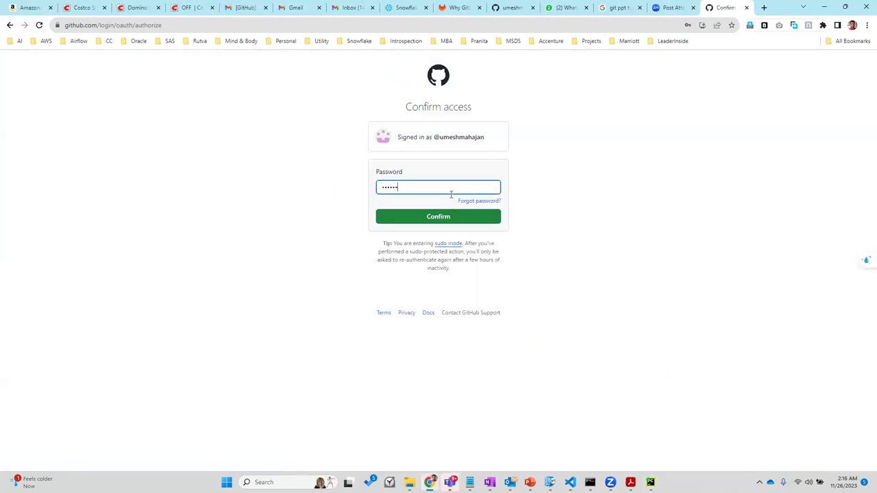
key("Return")
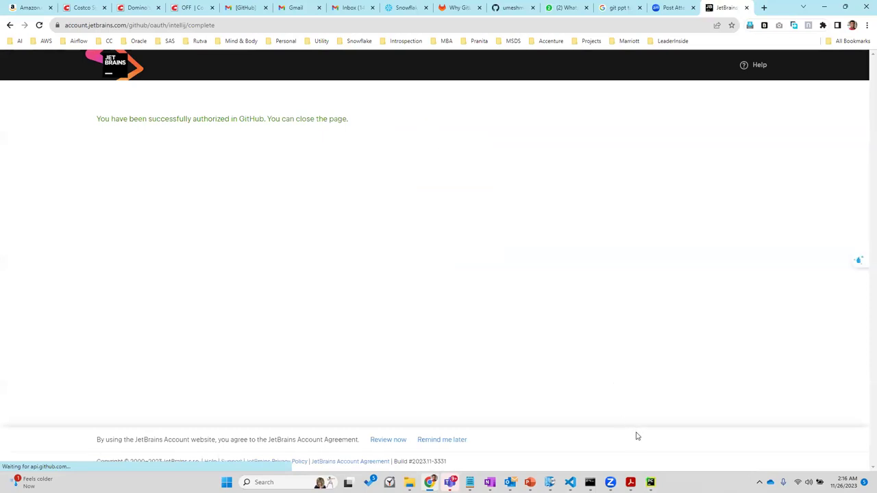
Step: Keep the linked GitHub account in Settings > Version Control > GitHub without adding a login, and save
mouse_move(650, 483)
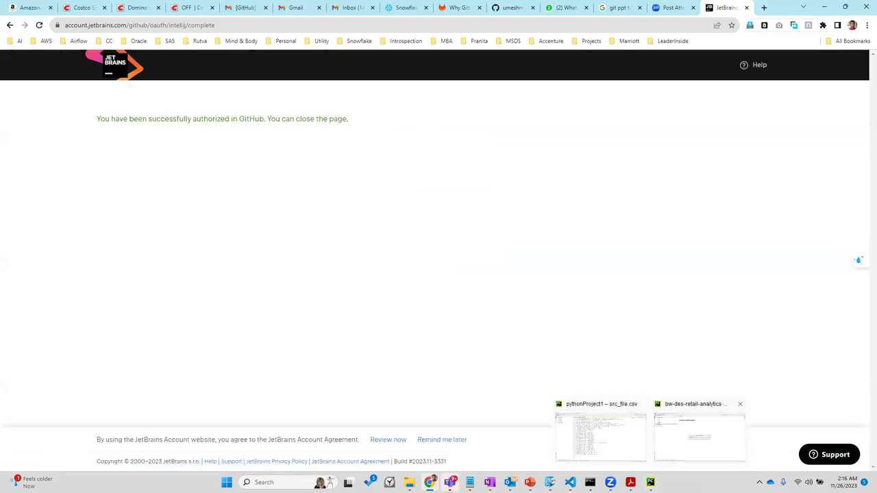
left_click(699, 433)
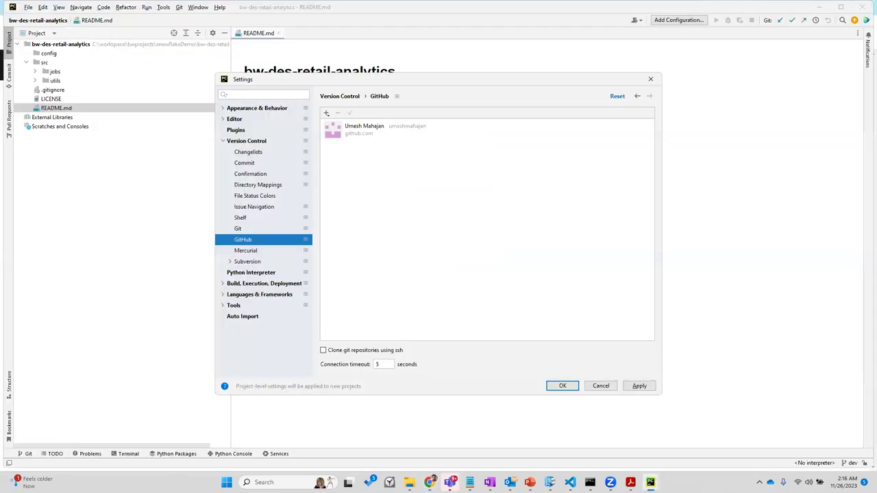
left_click(373, 131)
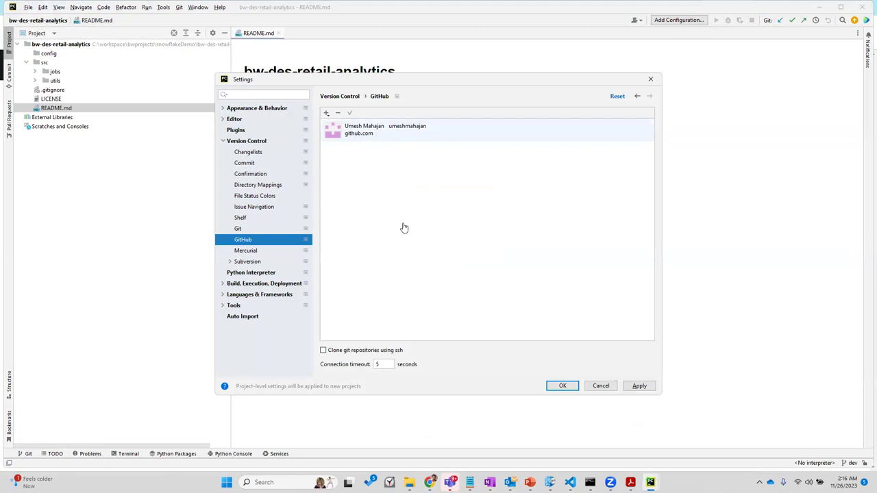
left_click(327, 114)
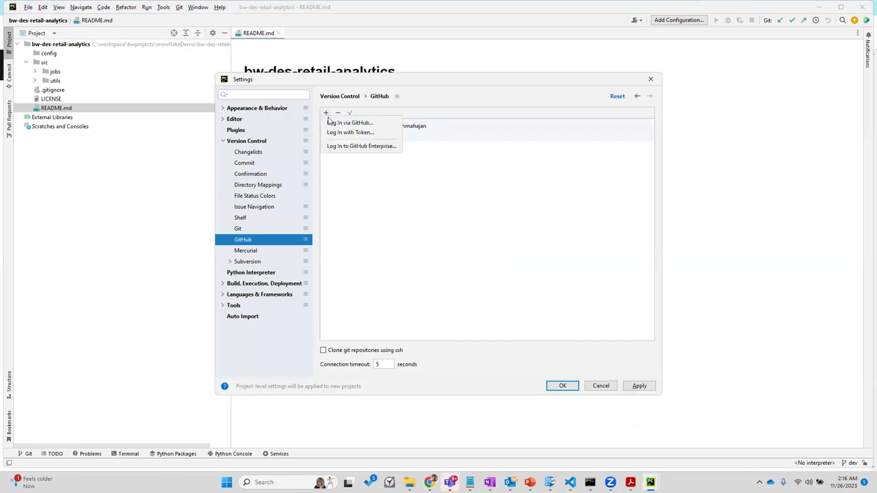
left_click(456, 191)
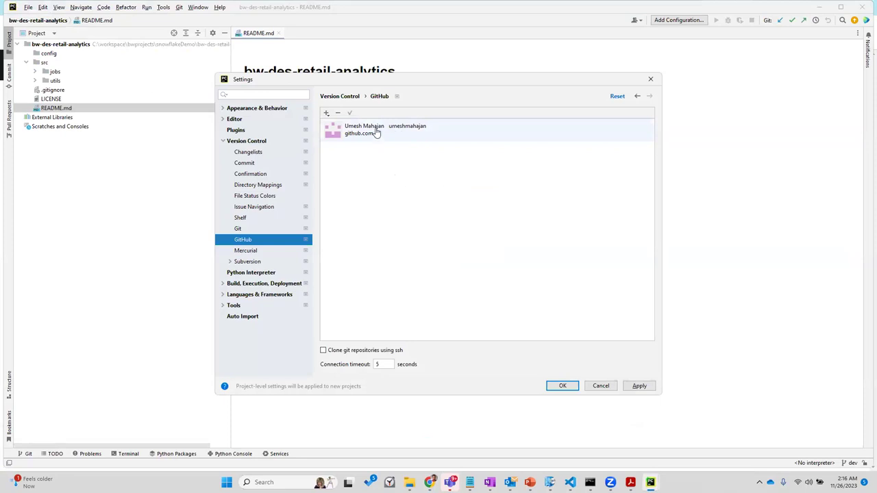
left_click(556, 387)
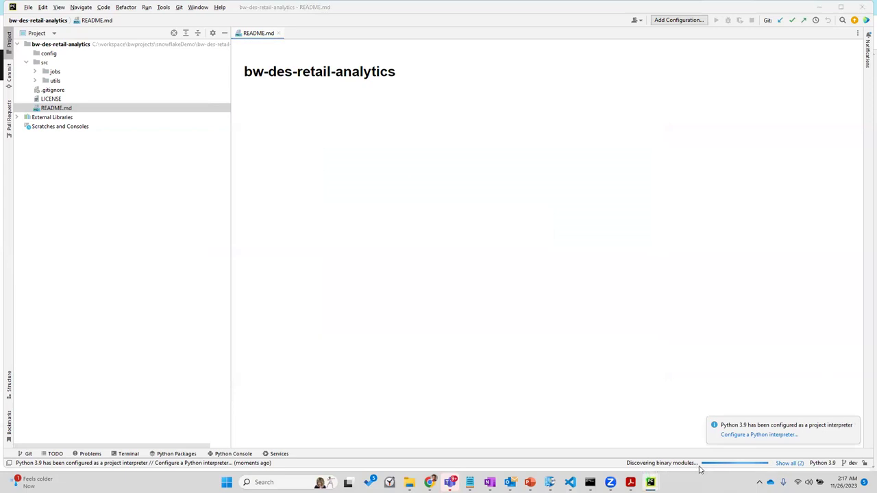
Step: Open the Git Log listing the dev, feature/job1 and main branches and four commits
left_click(28, 455)
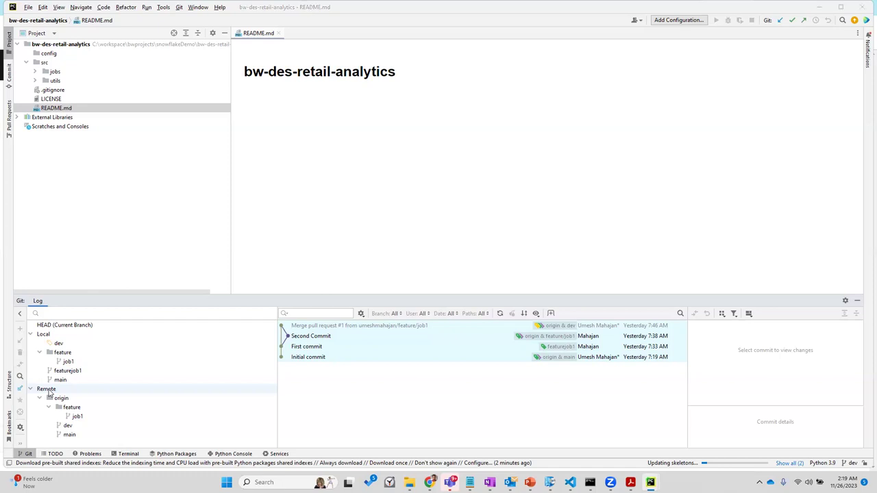
Step: In Chrome, open the bw-des-retail-analytics repository and list its branches: main, dev, feature/job1
key("alt+Tab")
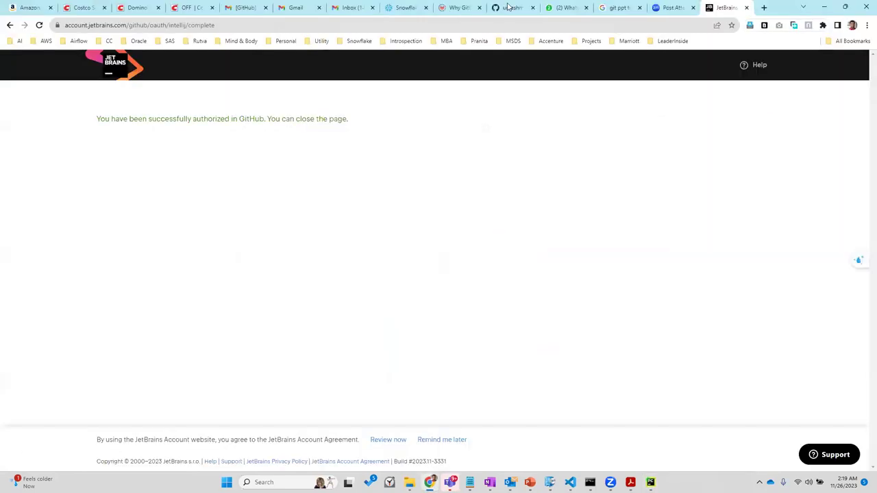
left_click(508, 7)
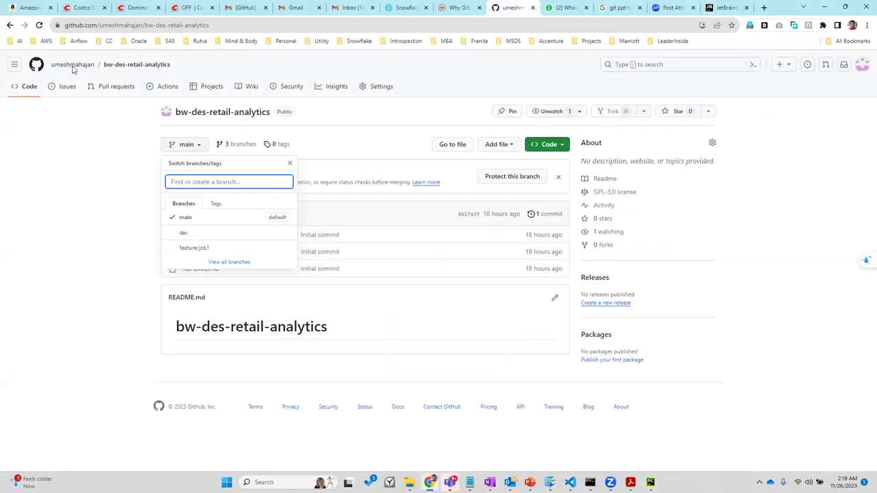
left_click(118, 66)
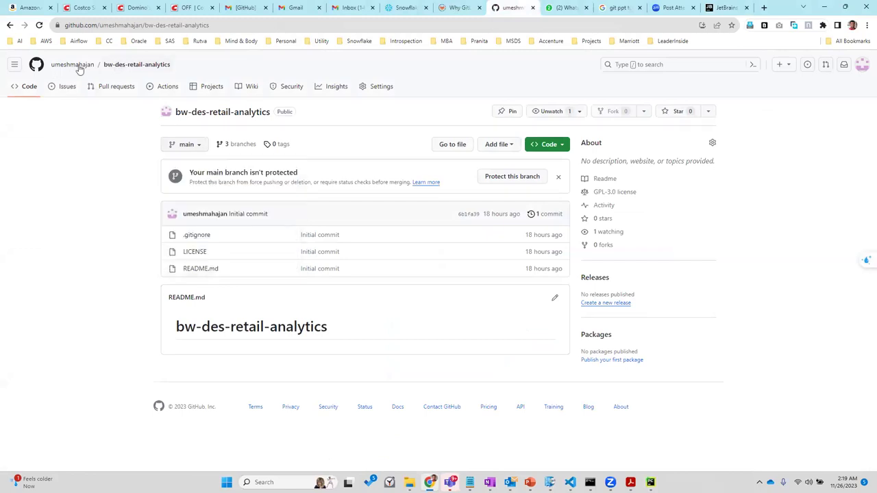
left_click(79, 69)
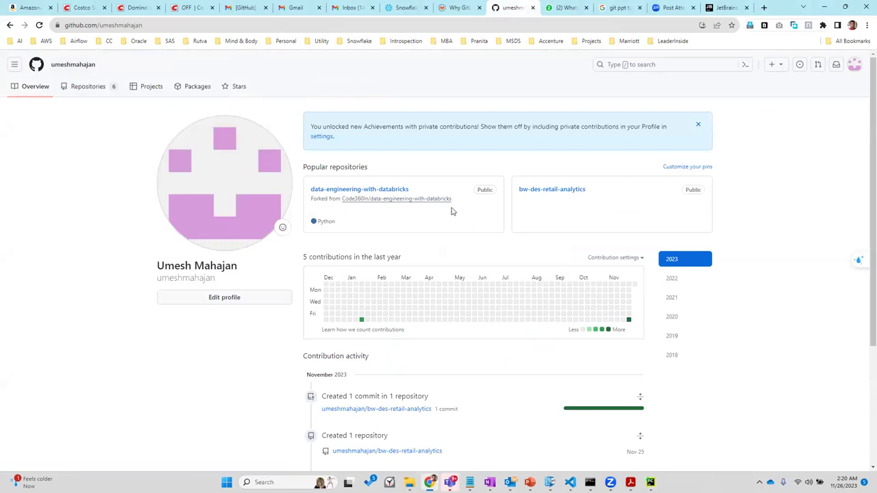
left_click(546, 191)
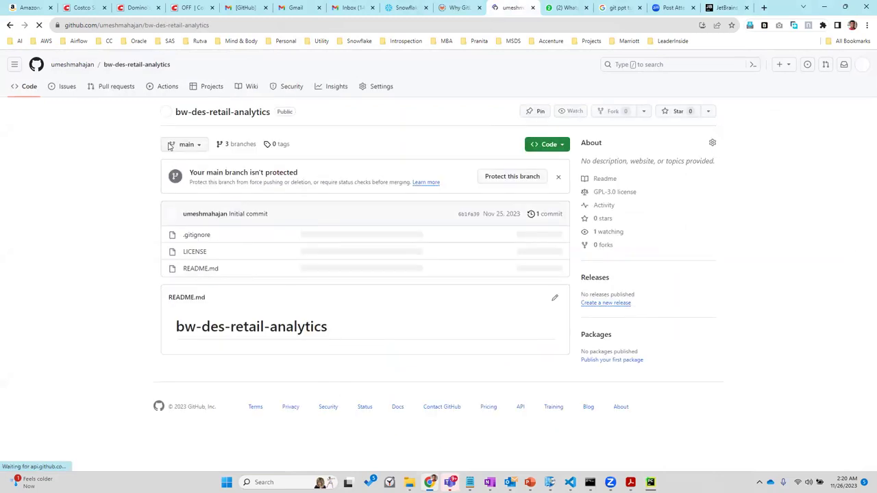
left_click(182, 147)
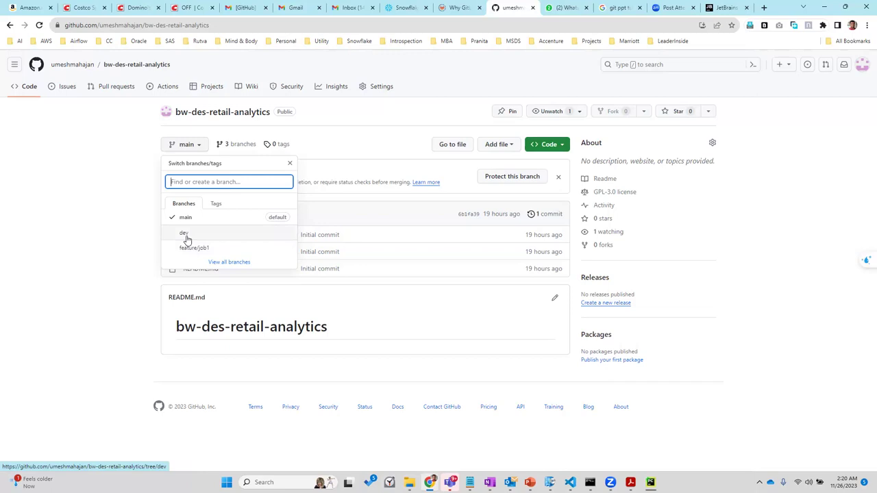
Step: Switch to the VS Code Git Graph window and enlarge the terminal showing the git pull output
key("super+Tab")
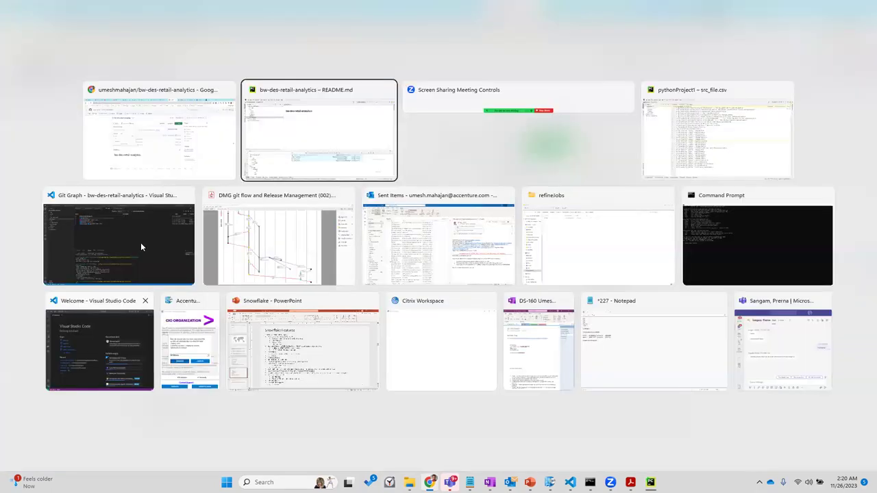
left_click(96, 271)
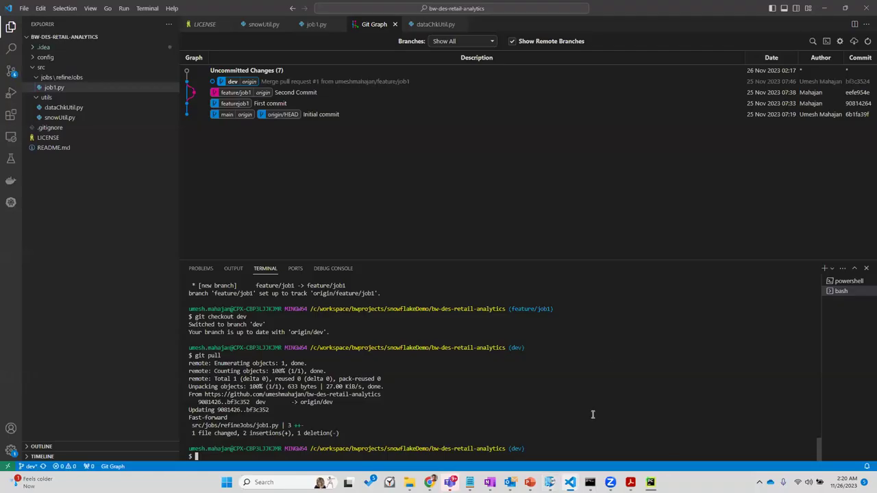
left_click_drag(556, 259, 549, 166)
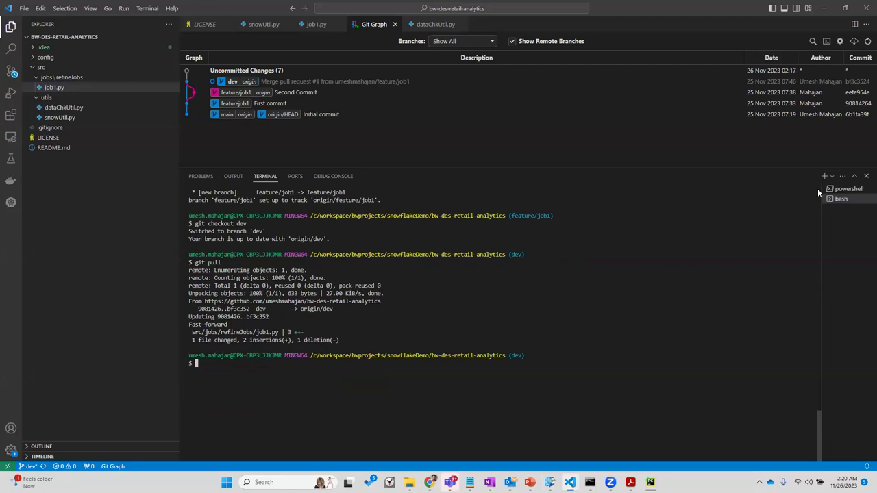
left_click(843, 177)
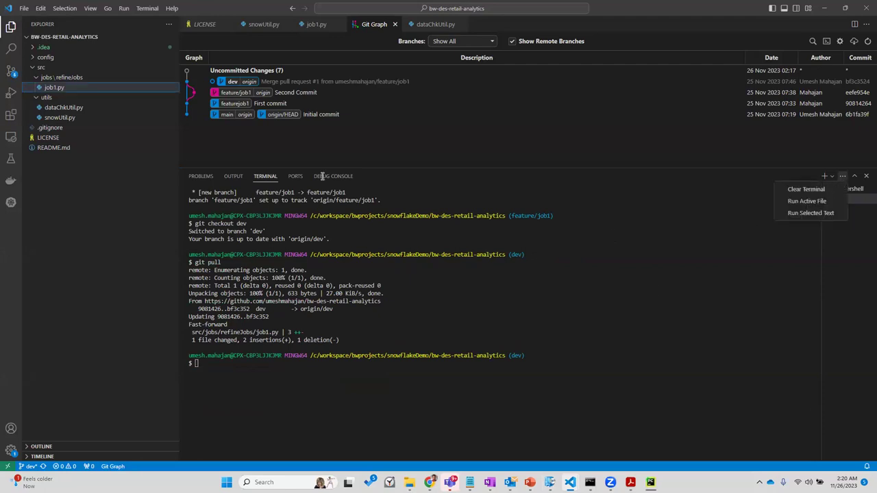
left_click(152, 8)
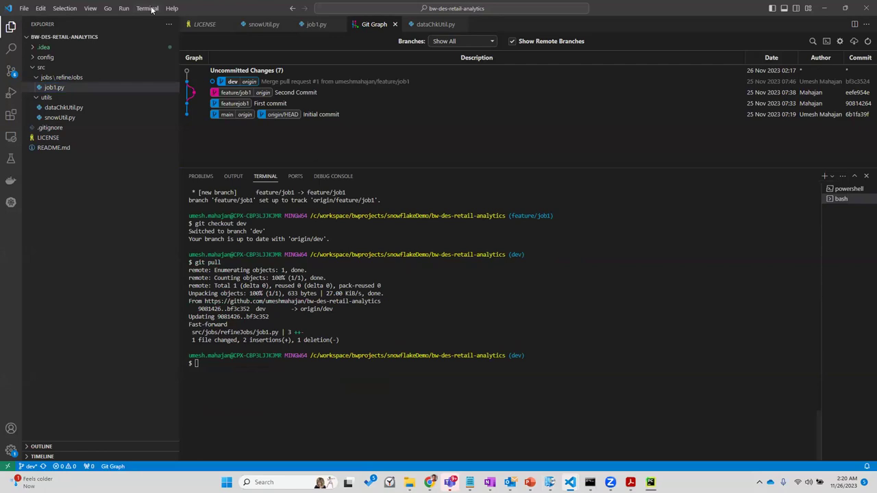
left_click(40, 8)
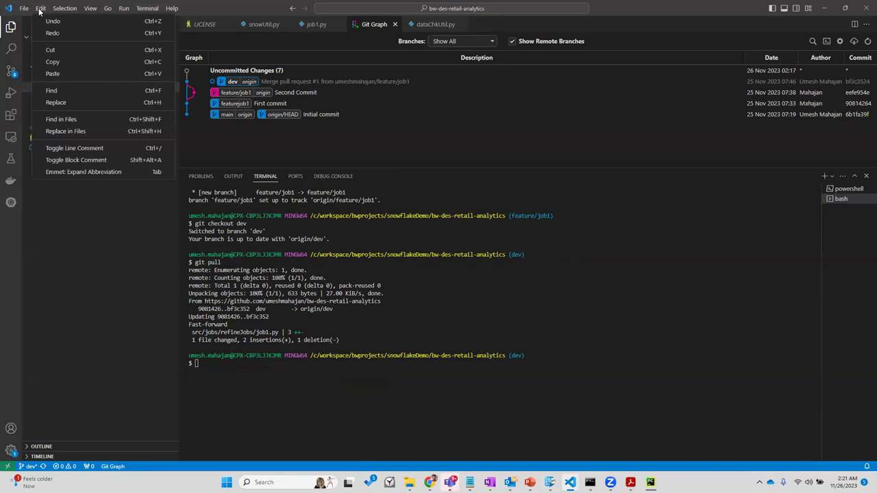
mouse_move(89, 8)
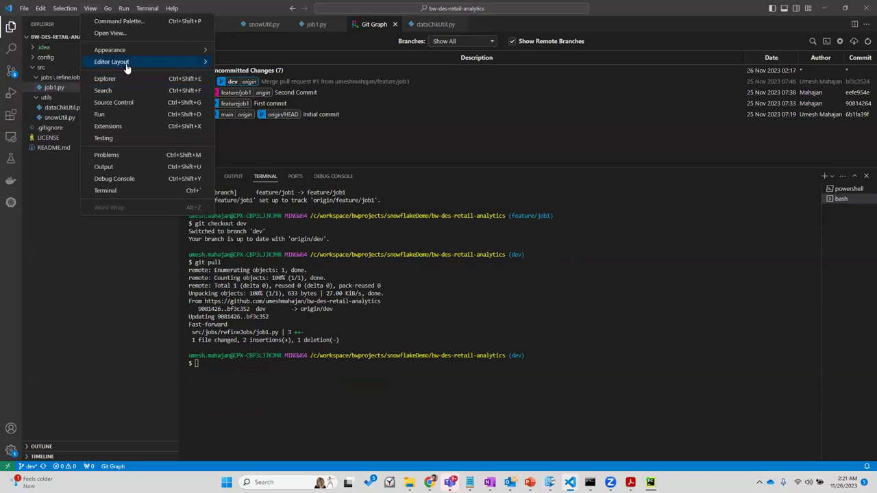
mouse_move(126, 68)
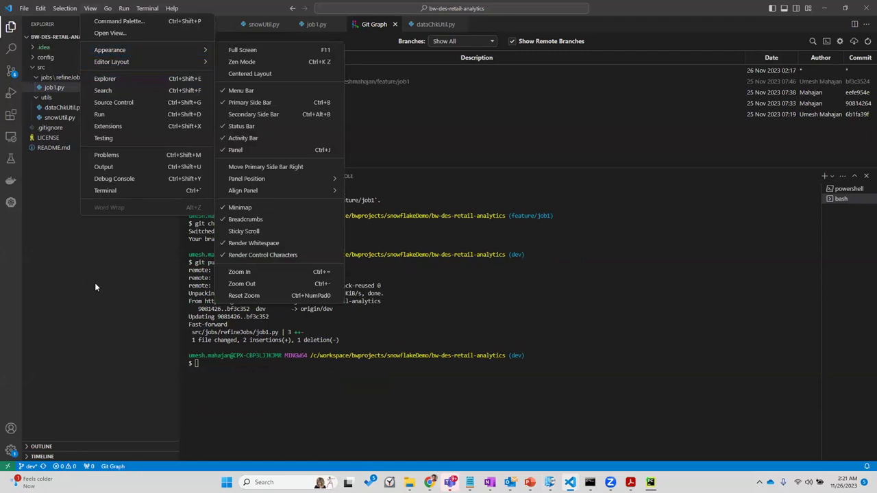
key("Escape")
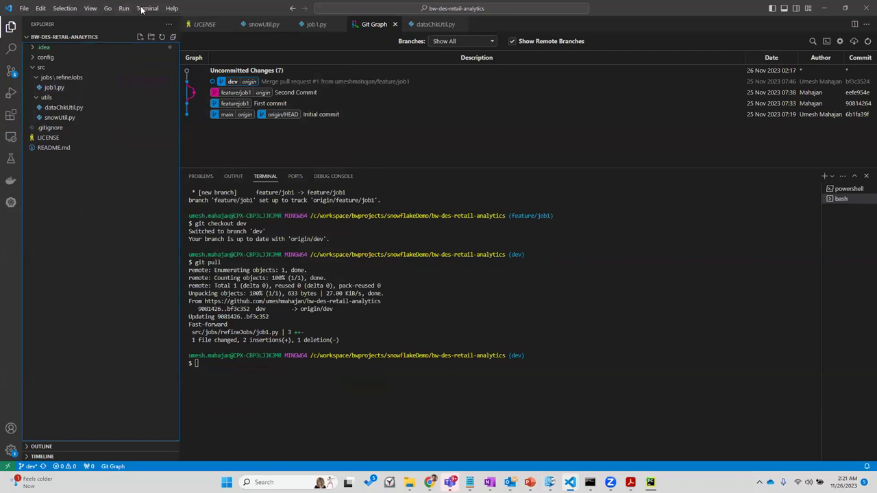
left_click(142, 8)
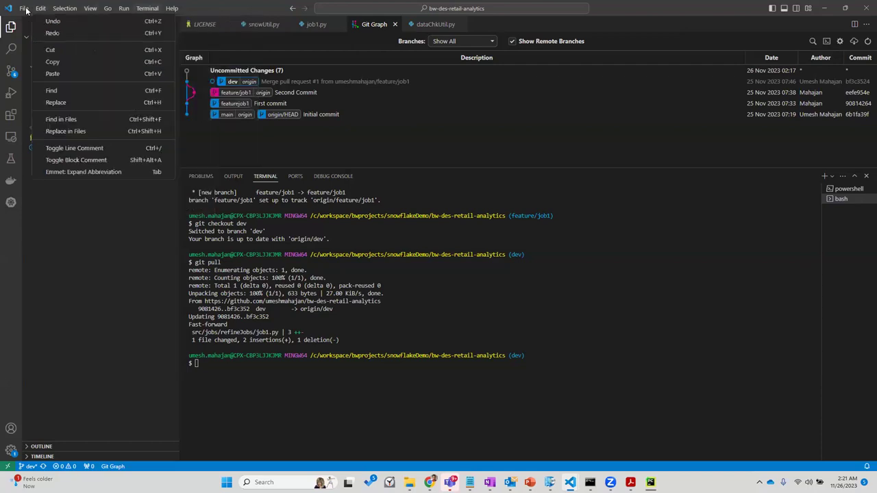
Step: Dismiss the editing commands and minimize all windows to reach the Untitled-1 VS Code window
mouse_move(26, 10)
mouse_move(510, 482)
key("Escape")
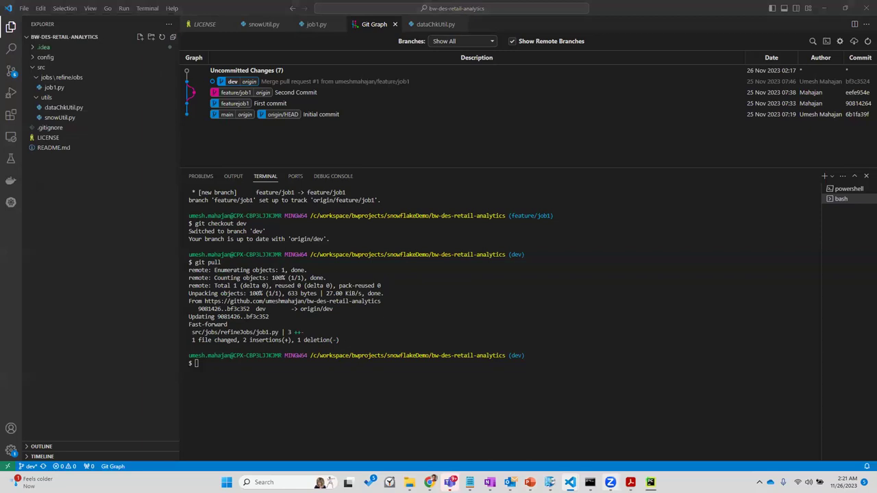
mouse_move(612, 461)
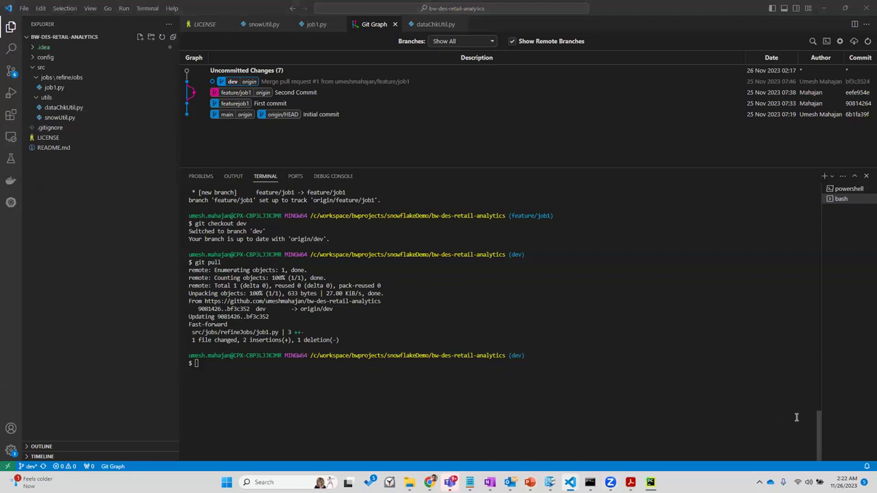
key("super+d")
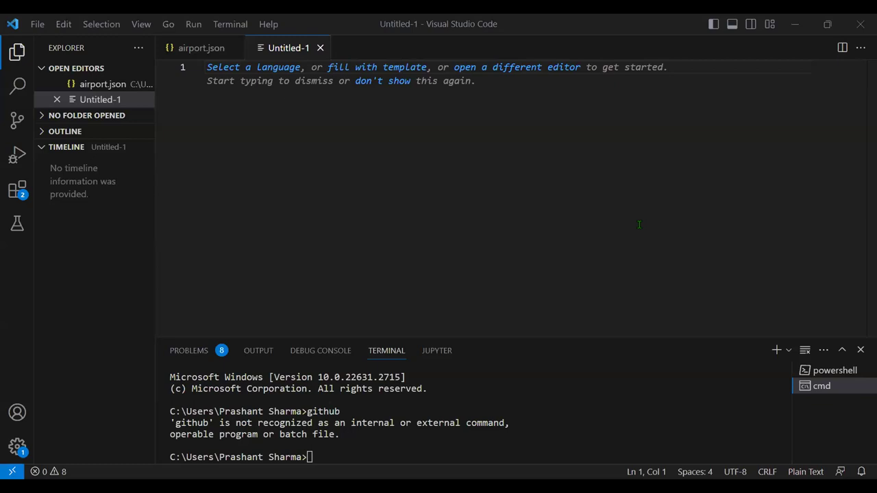
Step: Switch the VS Code terminal to PowerShell and minimize the window to reveal ChatGPT
left_click(837, 370)
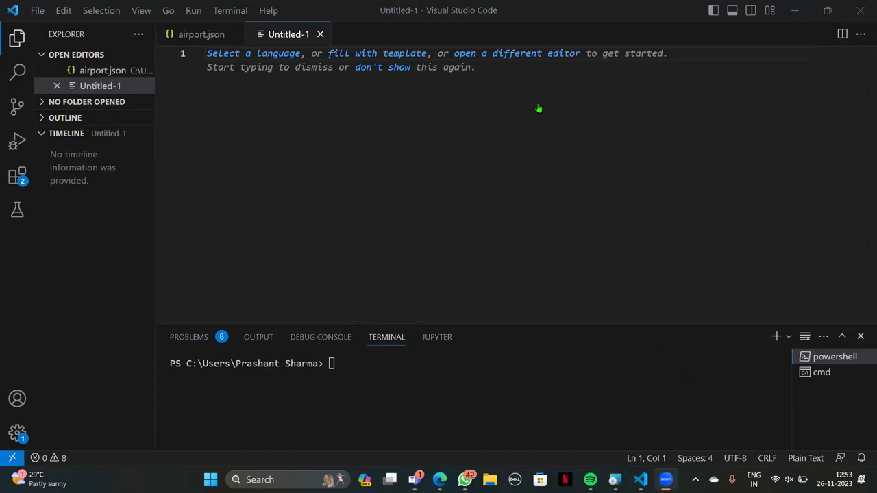
left_click(809, 12)
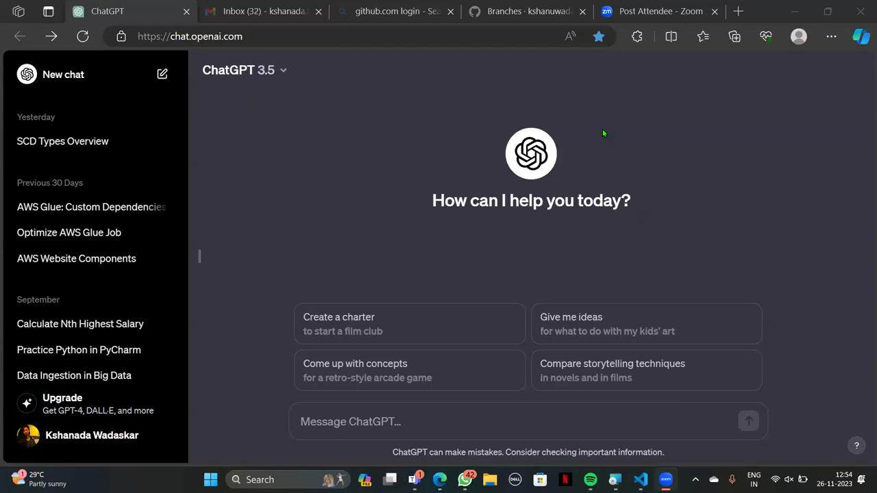
Step: Minimize the browser and WhatsApp windows to clear the desktop
left_click(587, 103)
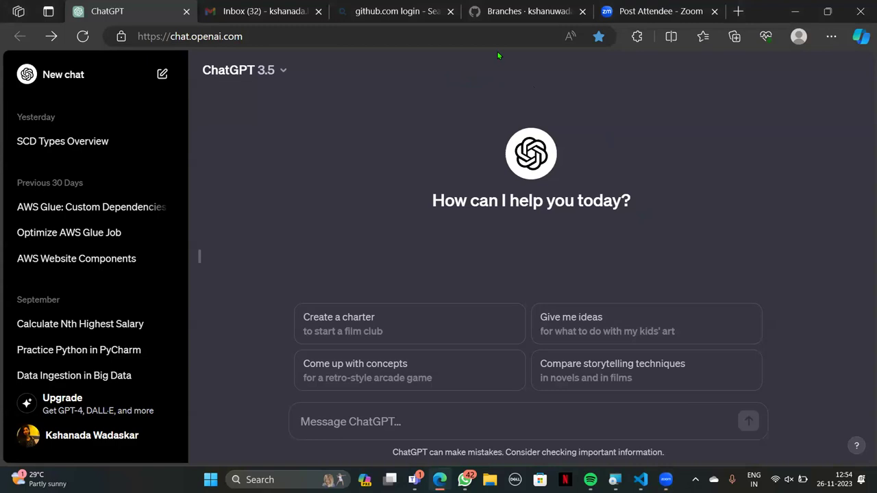
left_click(795, 12)
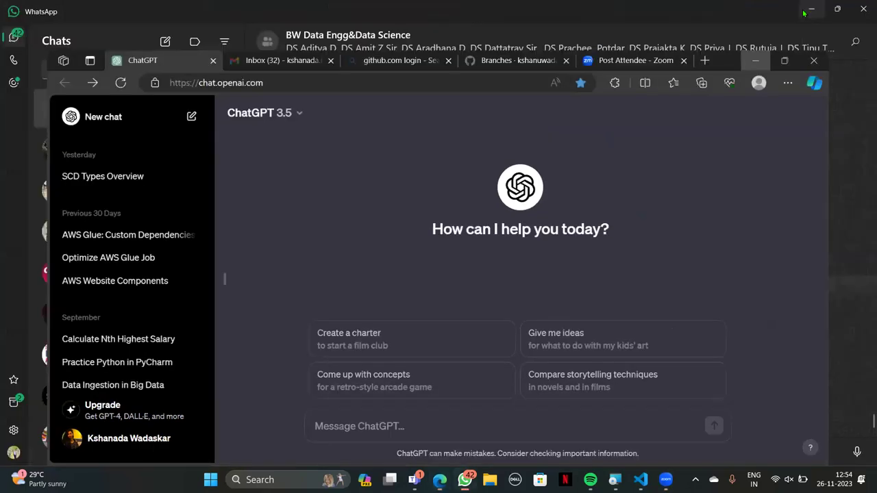
left_click(811, 9)
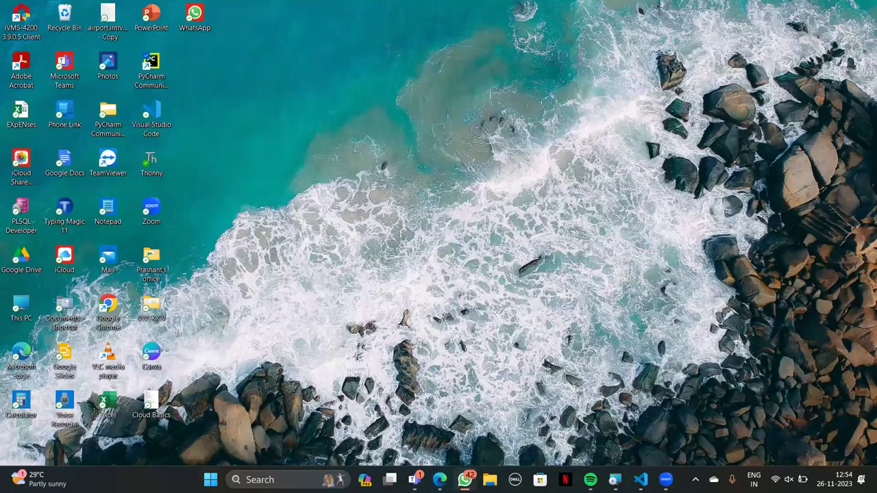
Step: Search Windows for 'ubuntu', then bring Edge with the ChatGPT new chat to the front
left_click(261, 480)
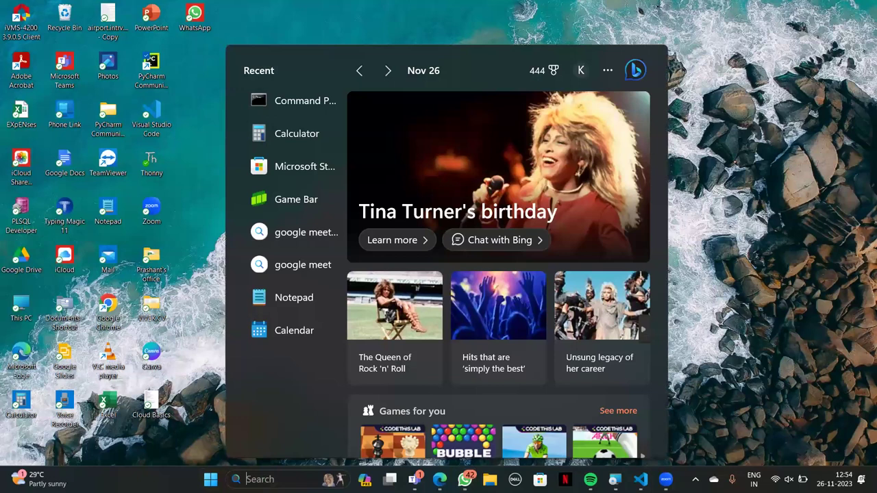
type("ws")
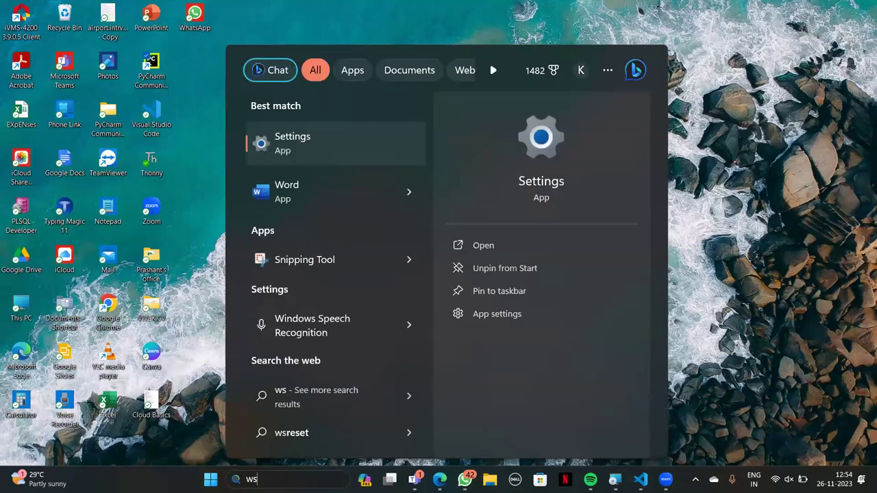
key("BackSpace")
key("BackSpace")
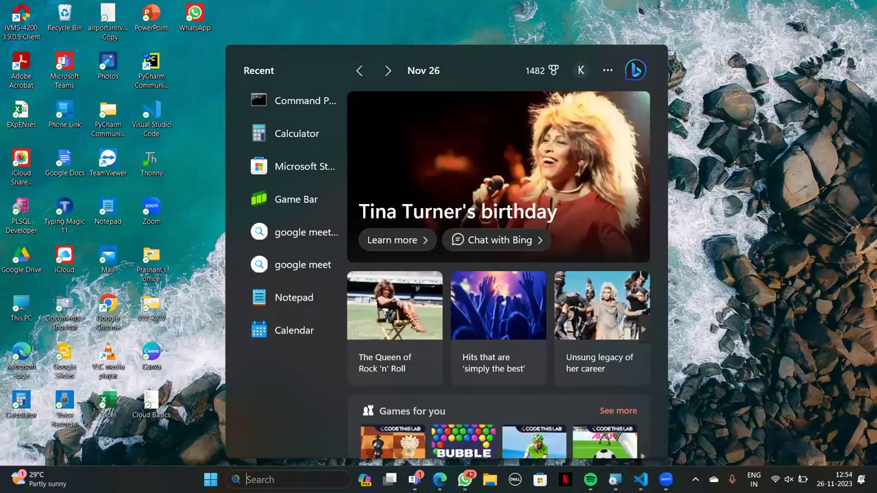
type("ub")
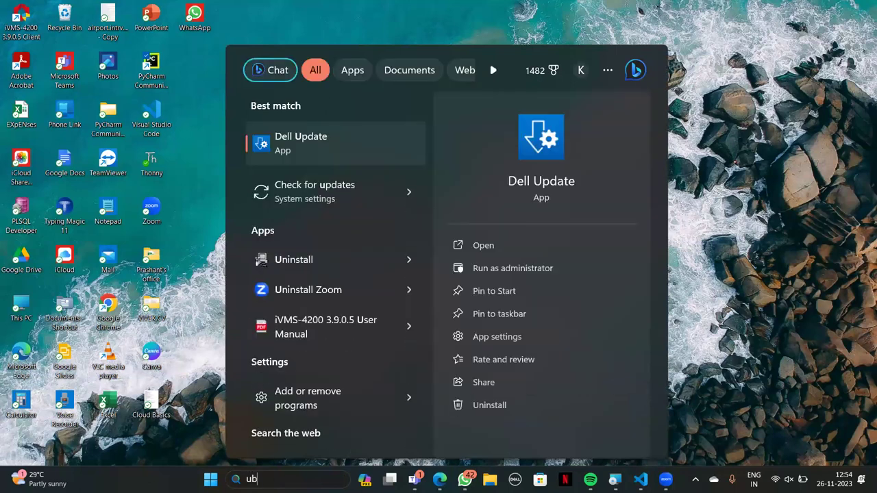
type("untu")
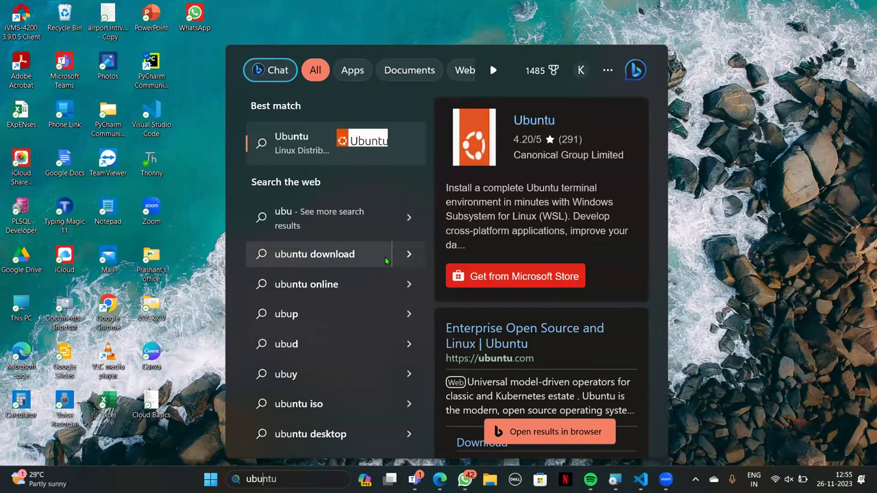
left_click(439, 479)
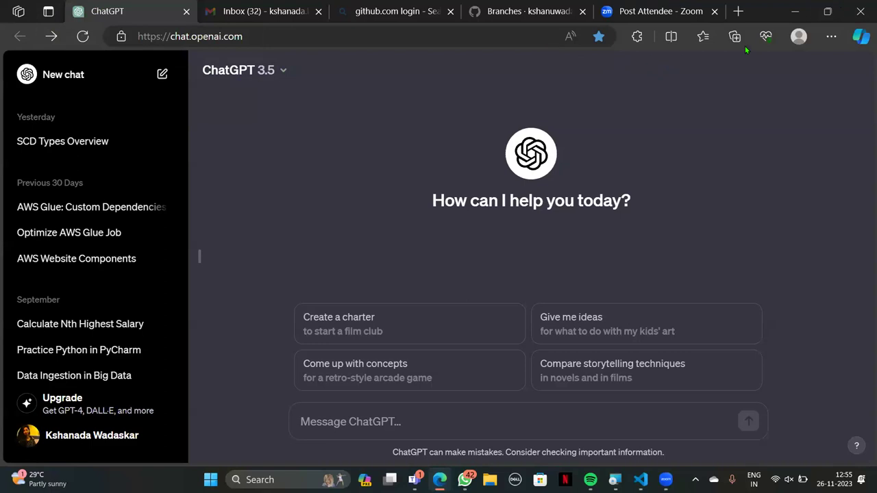
Step: Open a new Edge window and search Windows for 'ubuntu'
left_click(831, 36)
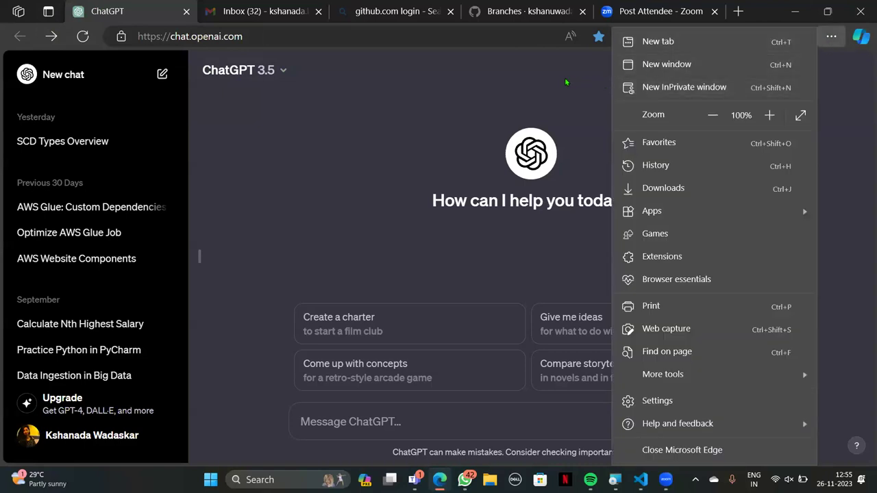
left_click(667, 69)
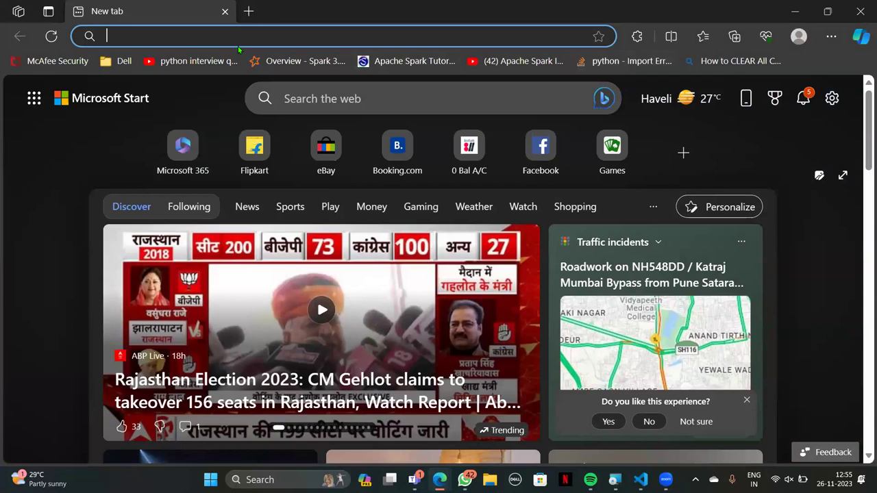
type("ubun")
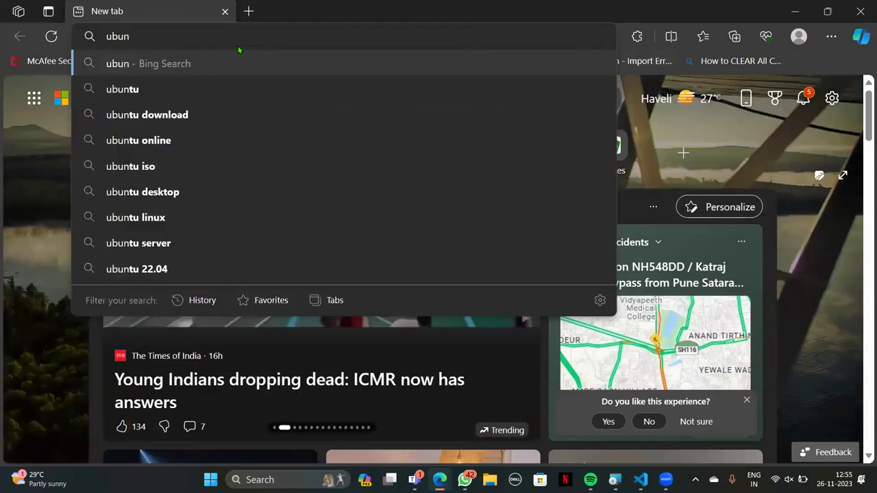
key("BackSpace")
key("BackSpace")
key("BackSpace")
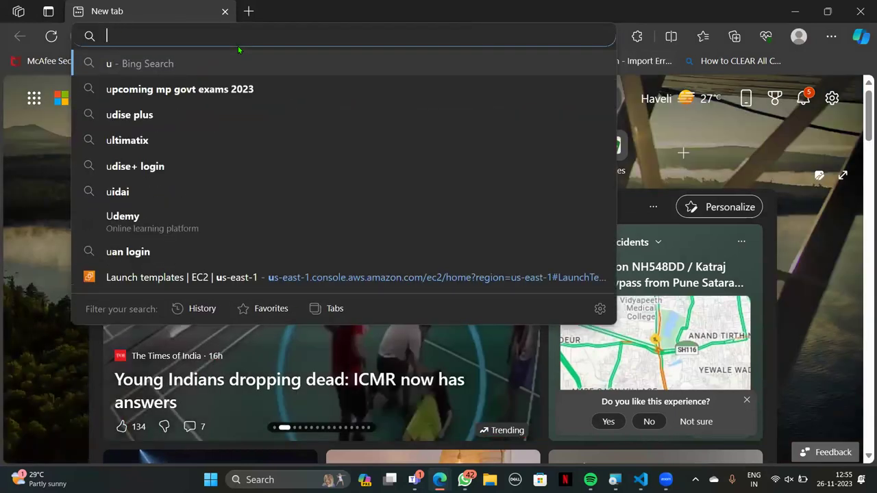
key("BackSpace")
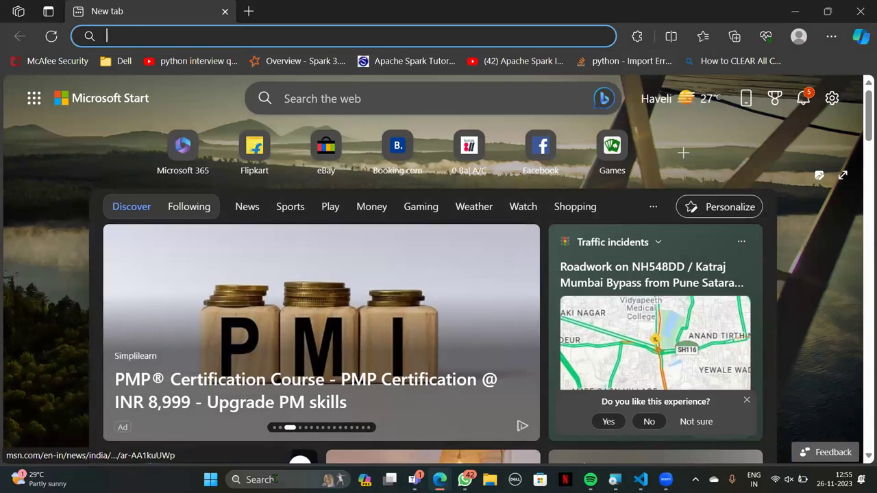
left_click(275, 480)
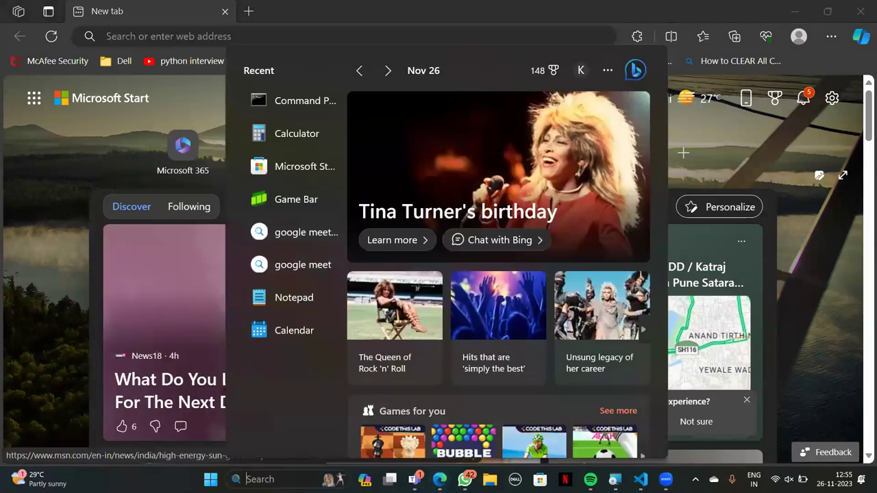
type("ubuntu")
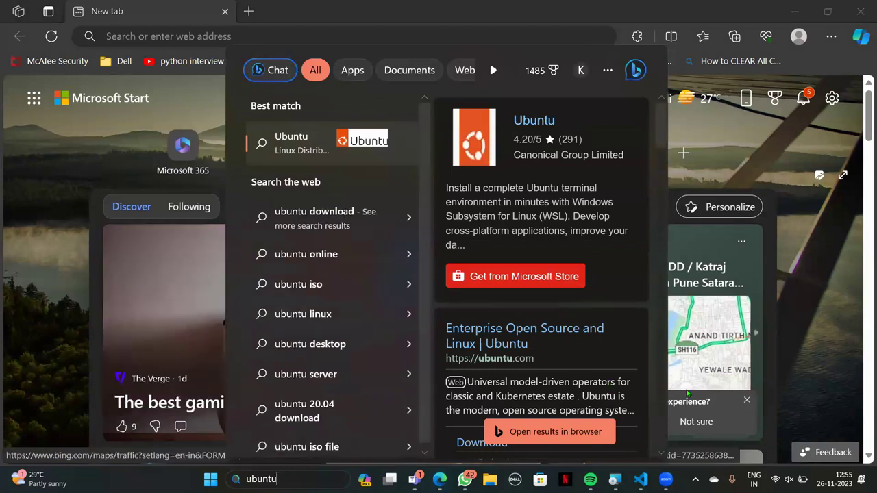
Step: Open the Ubuntu Microsoft Store listing and start its 589.9 MB download
left_click(560, 277)
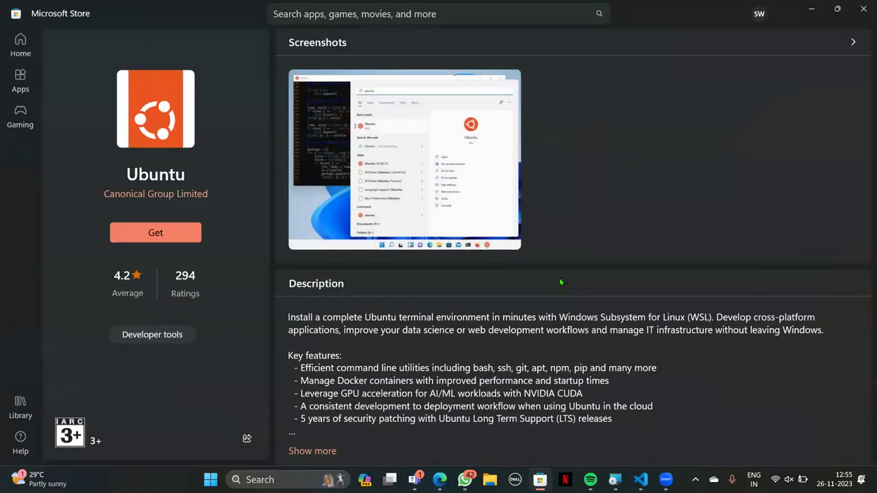
left_click(173, 236)
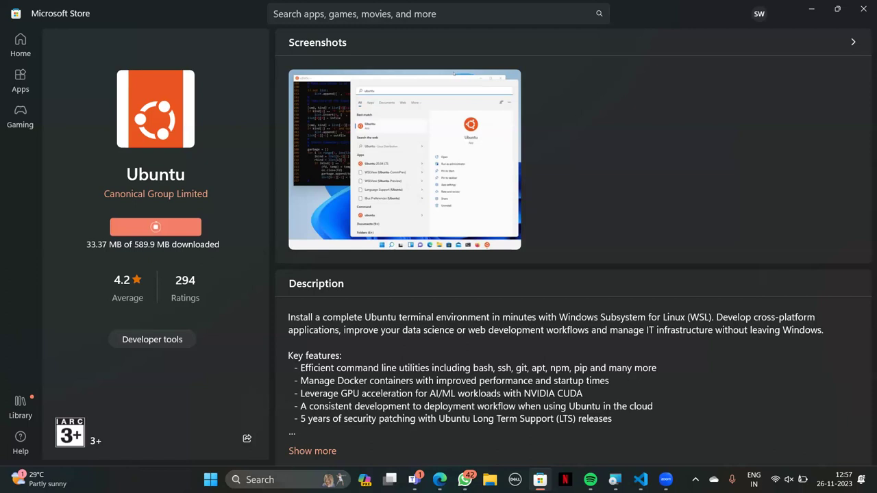
key("super+s")
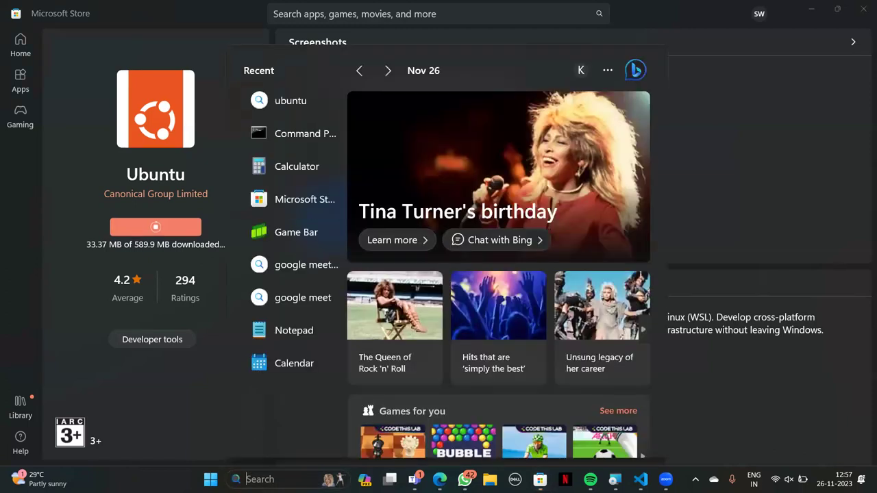
Step: Search Windows for 'gitbash' and open the Bing web results in Edge
type("gitbas")
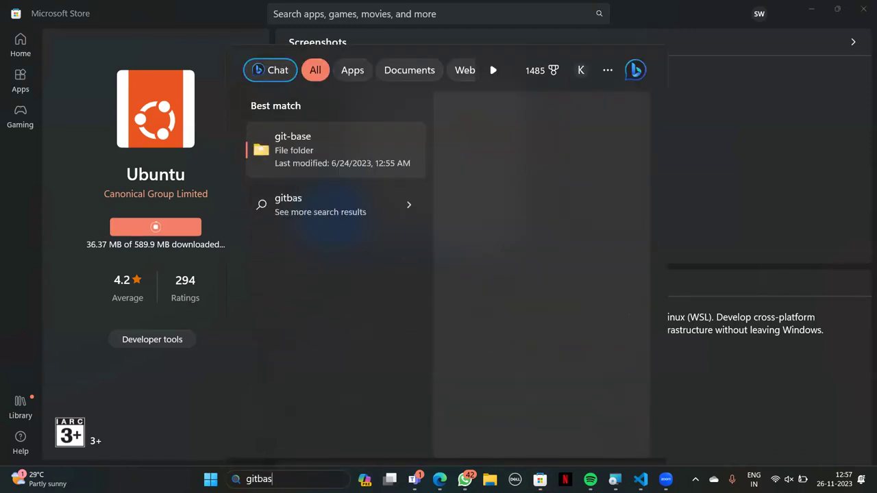
type("h")
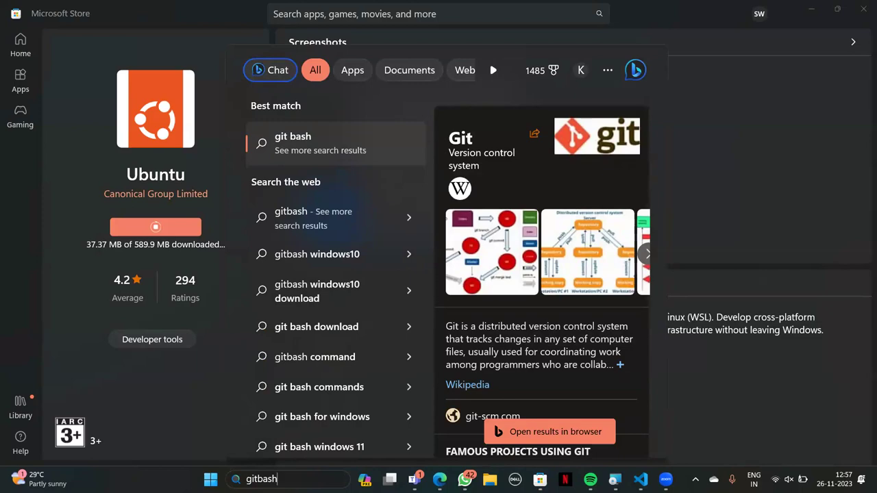
key("Return")
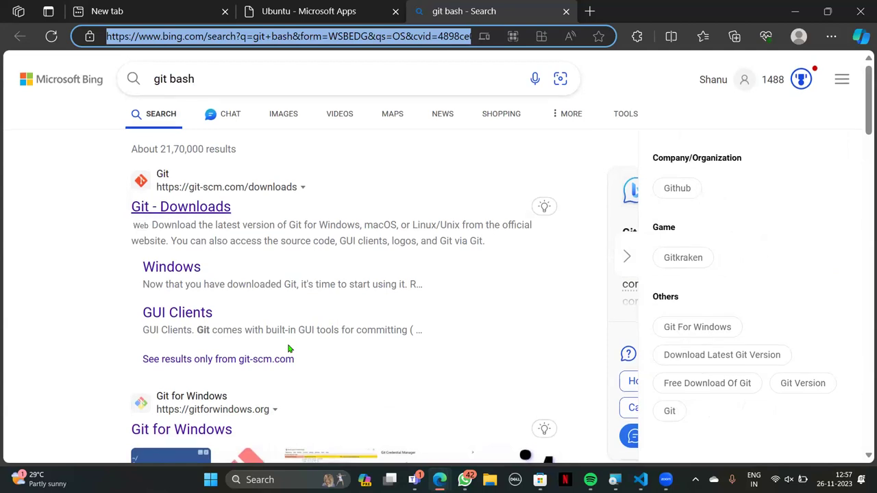
scroll(288, 349, "down", 2)
scroll(289, 349, "down", 1)
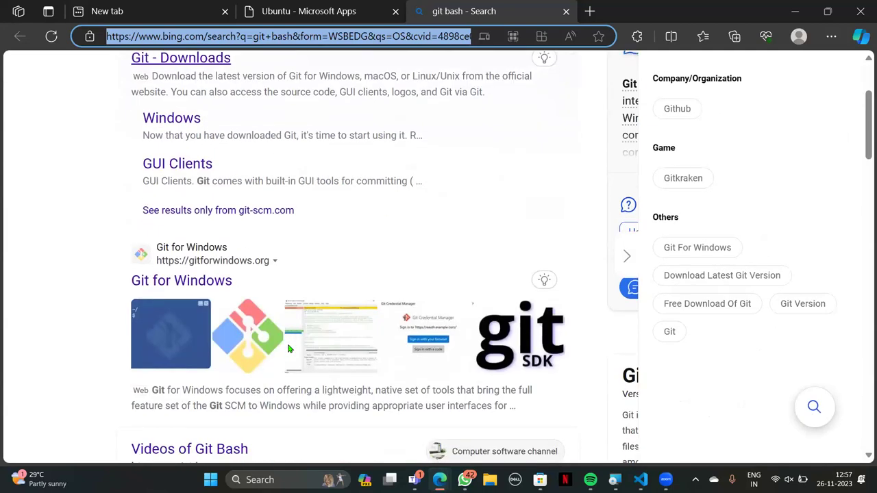
scroll(288, 349, "down", 4)
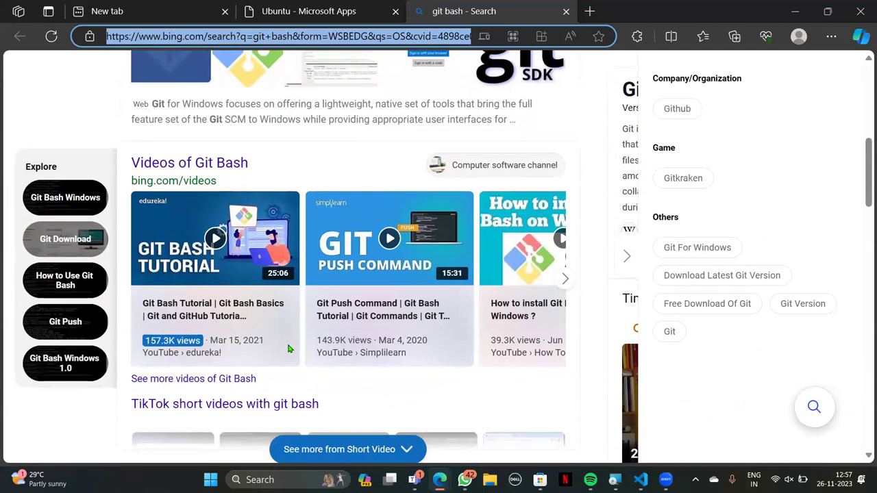
scroll(289, 350, "up", 10)
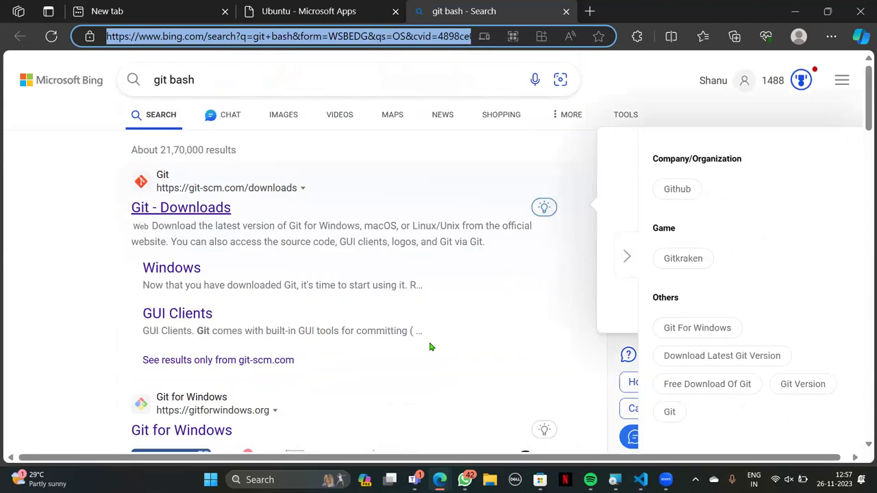
mouse_move(558, 247)
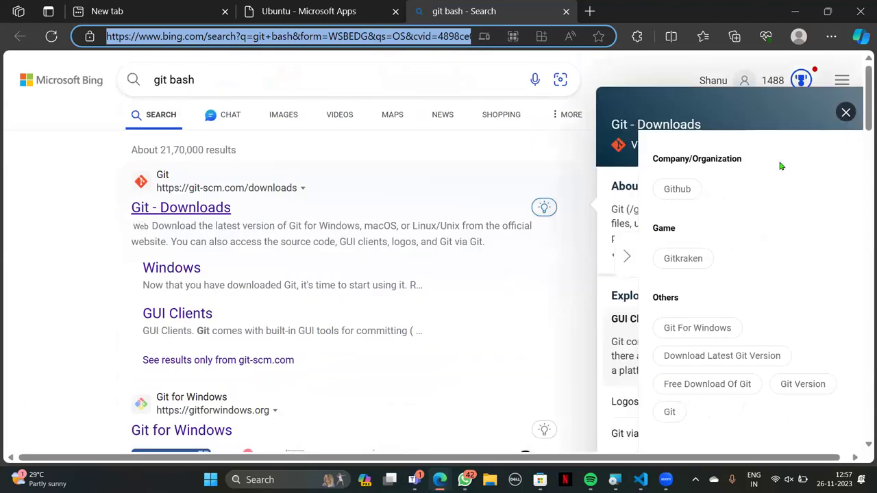
left_click(565, 161)
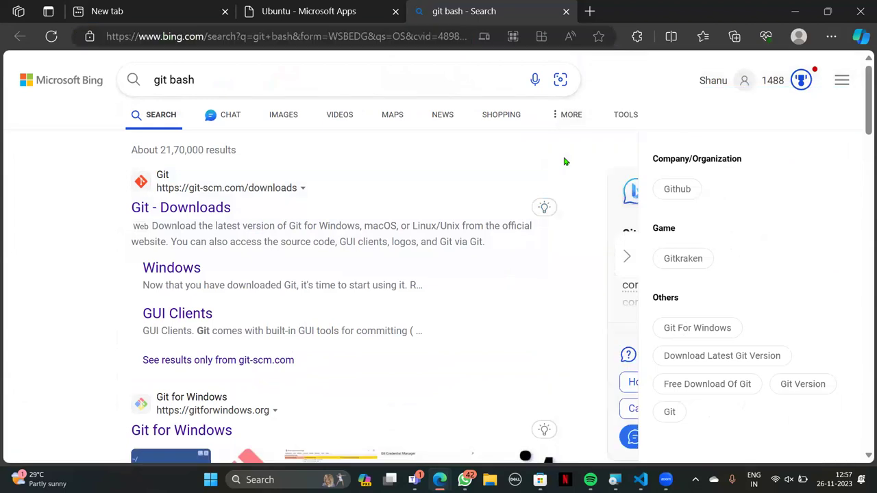
Step: Search Windows for 'gitbash', filter to Apps, and send the query to the Microsoft Store
left_click(260, 480)
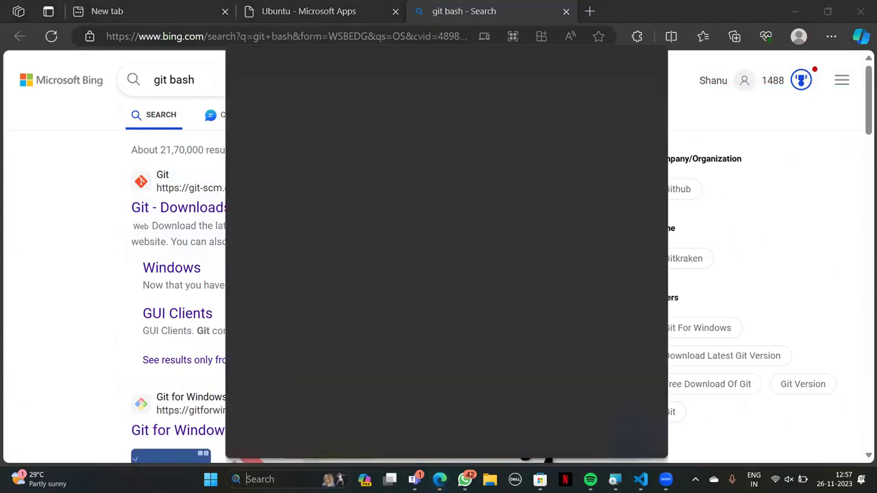
type("gitbash")
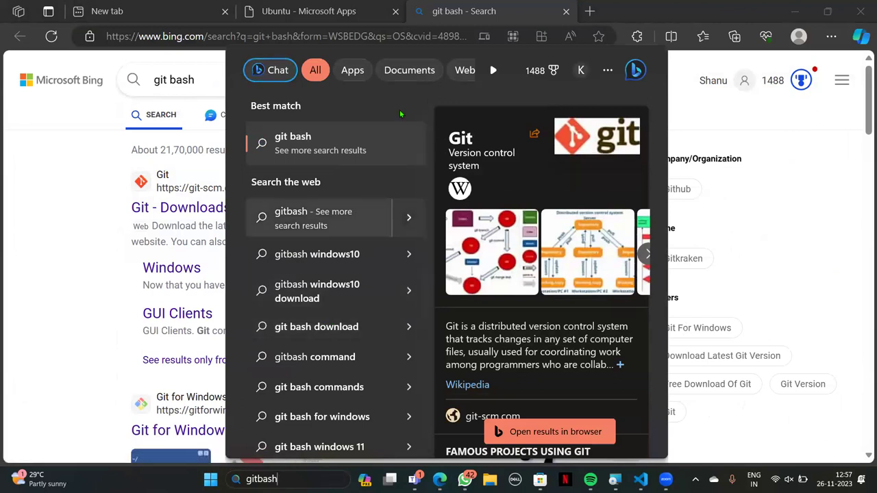
left_click(349, 70)
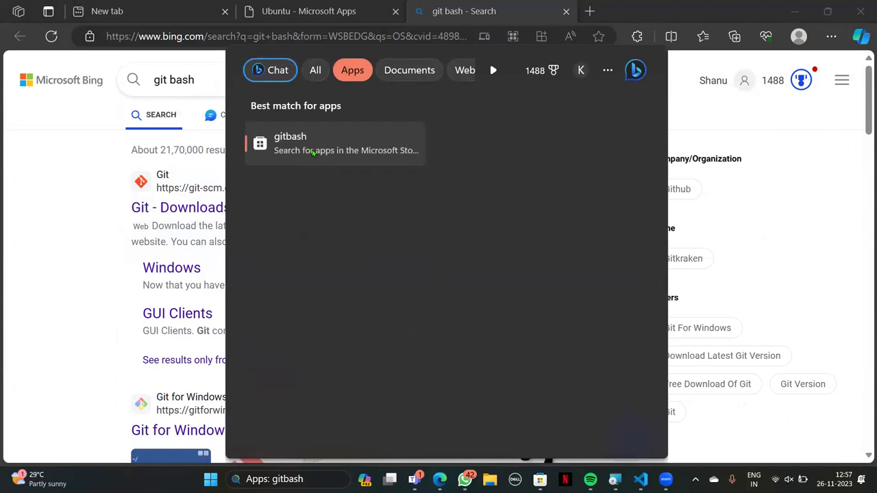
left_click(312, 153)
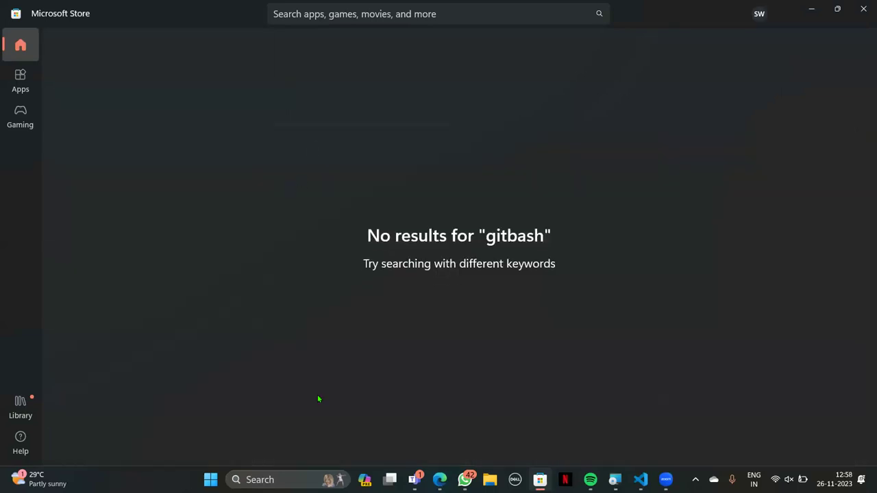
left_click(286, 479)
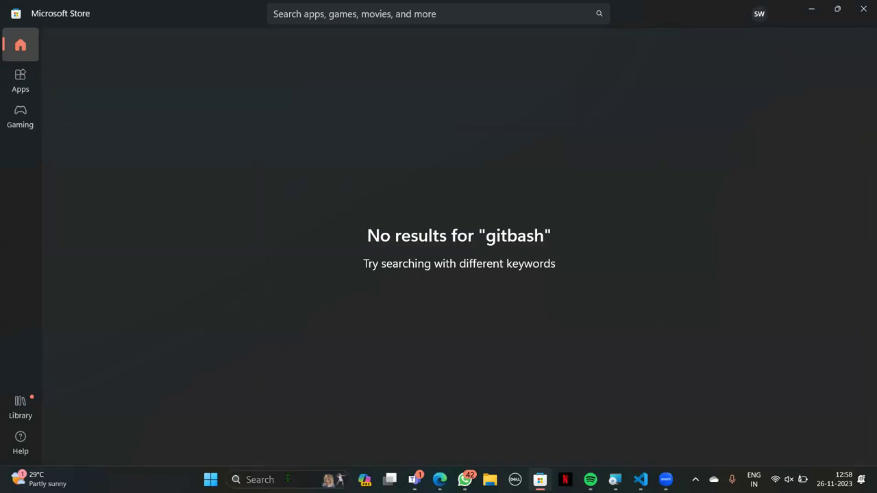
left_click(742, 381)
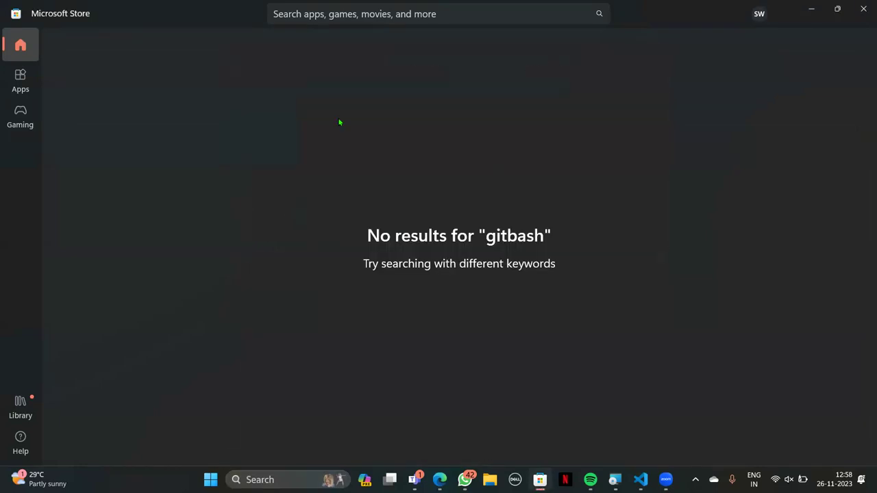
left_click(21, 79)
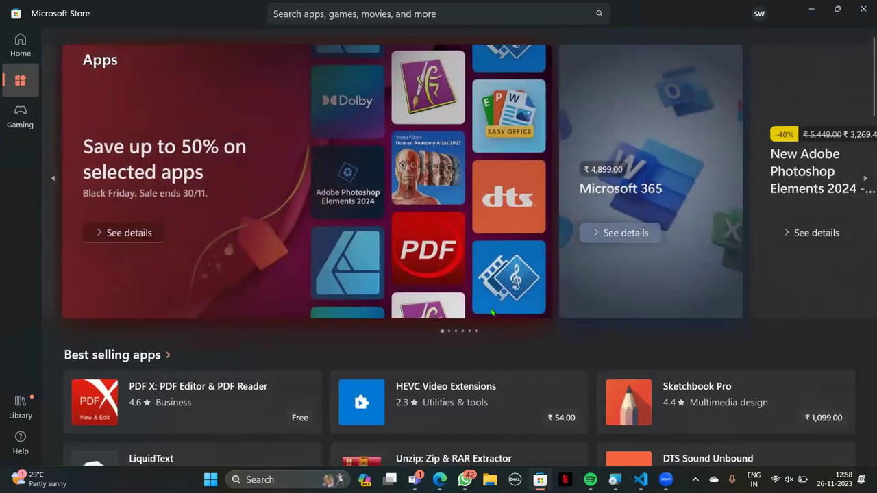
scroll(492, 313, "down", 3)
scroll(492, 313, "down", 1)
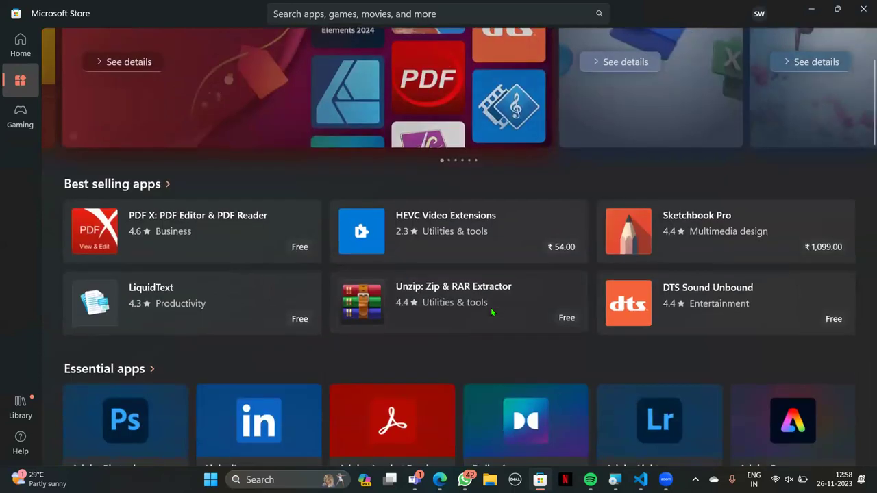
scroll(490, 312, "down", 10)
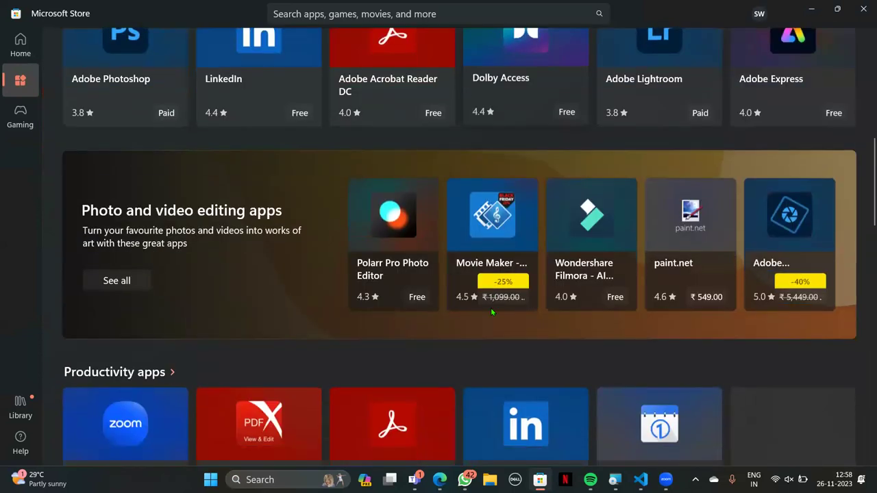
scroll(491, 312, "down", 2)
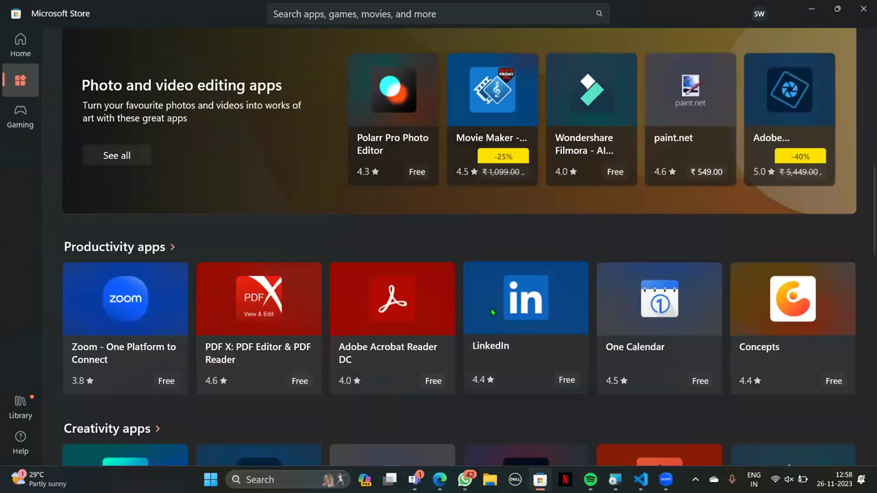
scroll(702, 182, "up", 12)
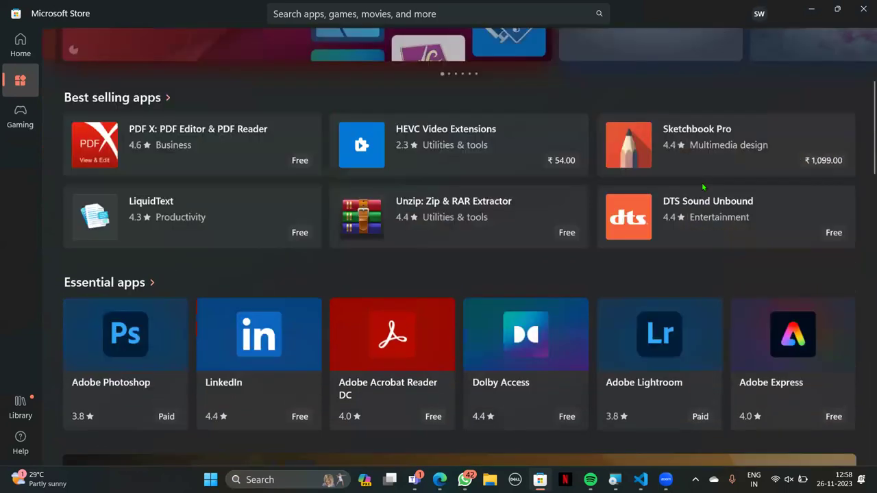
scroll(709, 155, "down", 1)
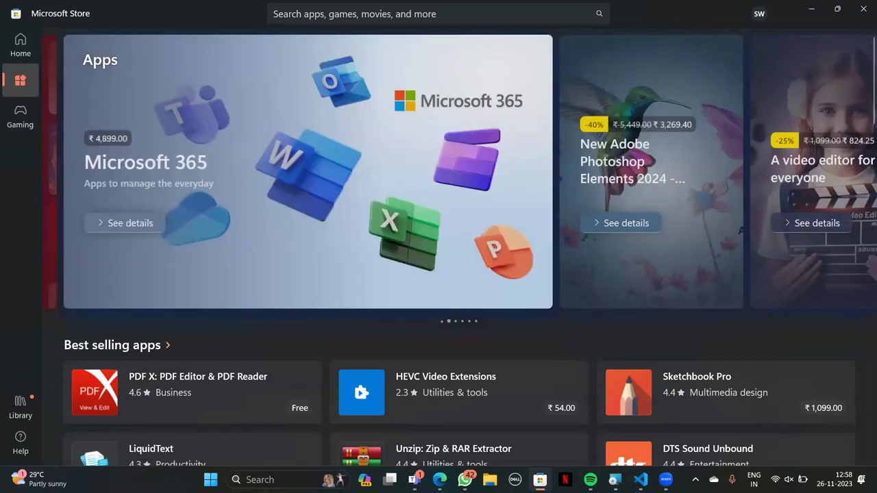
Step: Search 'git bash' from Windows Search and open the Bing 'git bash download' web results
key("super+s")
type("gi")
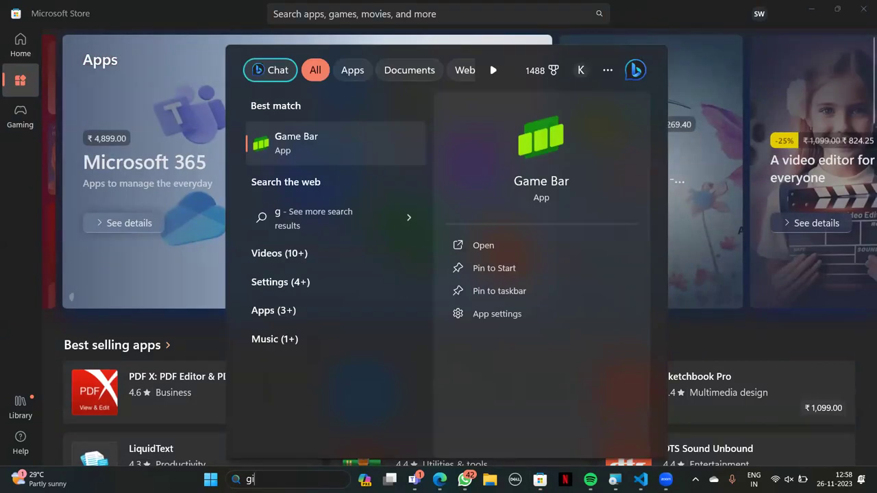
type("t bash")
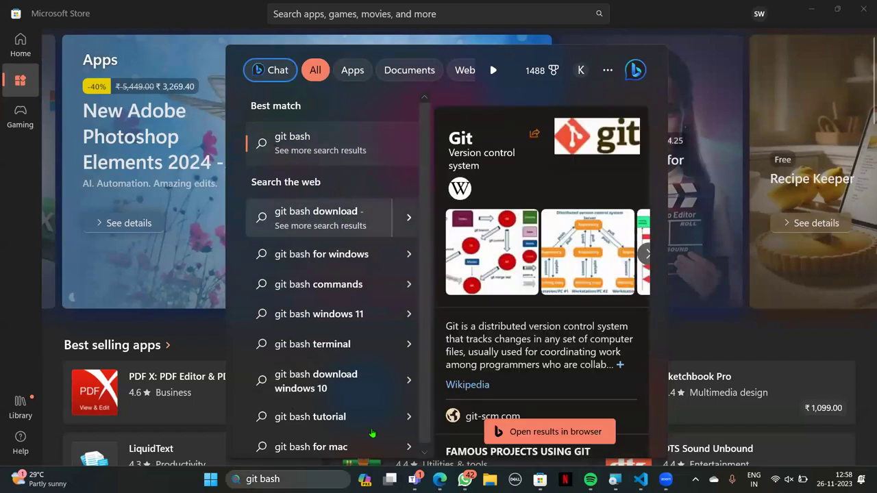
key("Return")
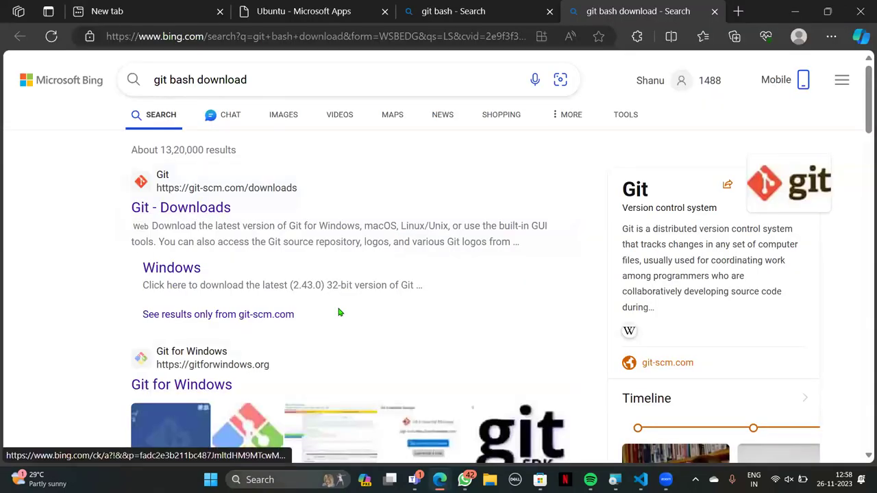
scroll(338, 313, "down", 4)
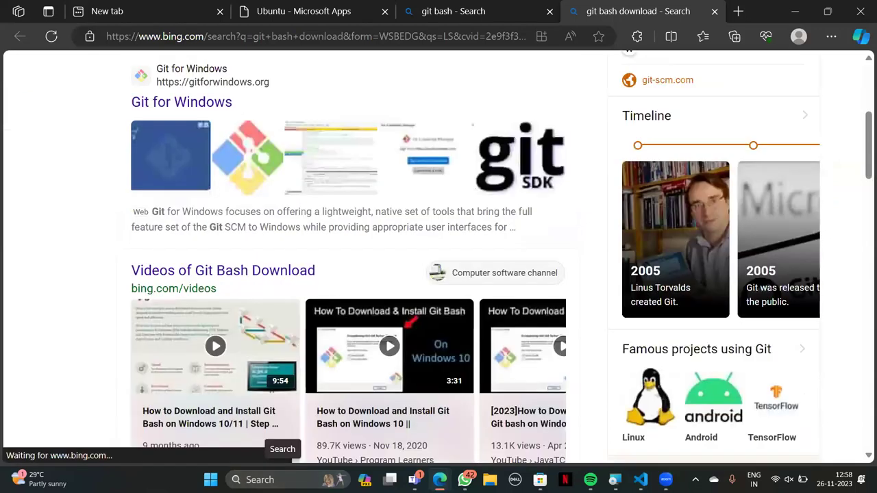
scroll(181, 385, "up", 4)
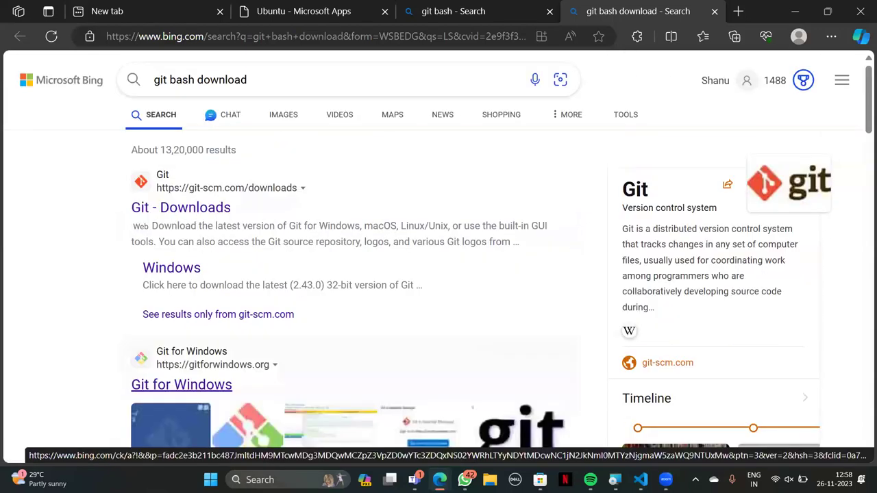
Step: Search 'git bash' again and open its Bing web results
key("super")
type("gi")
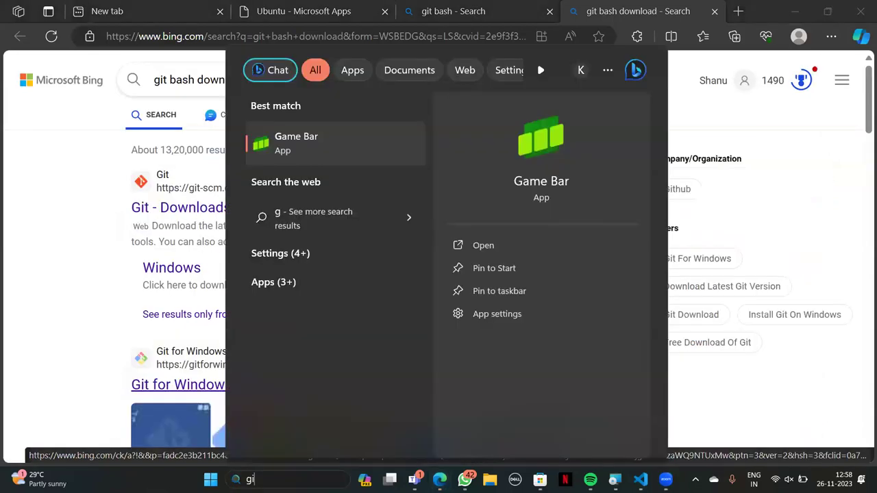
type("t")
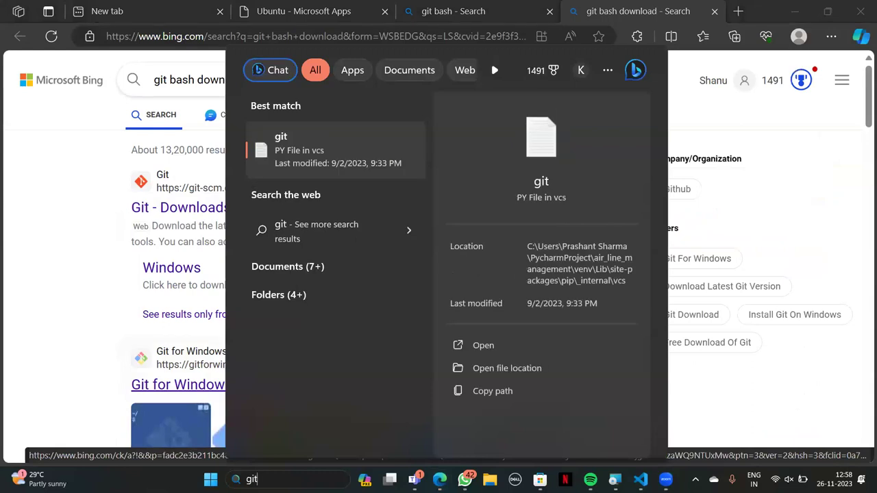
type(" bash")
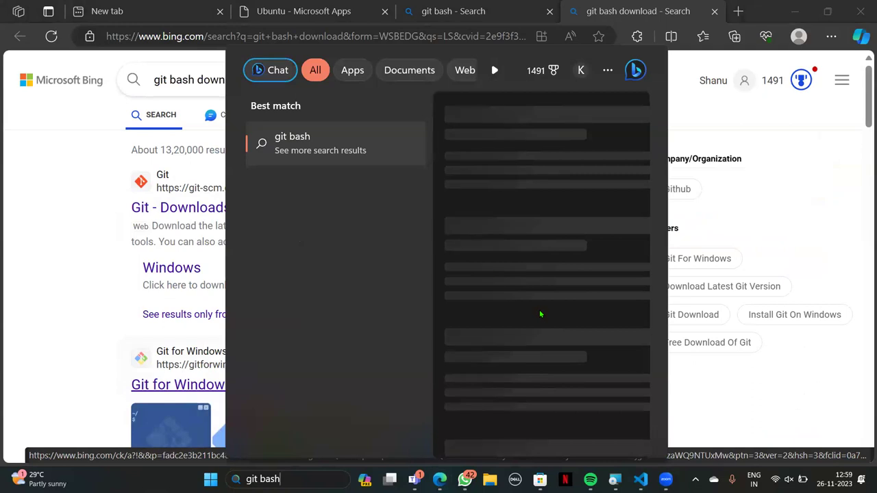
left_click(327, 149)
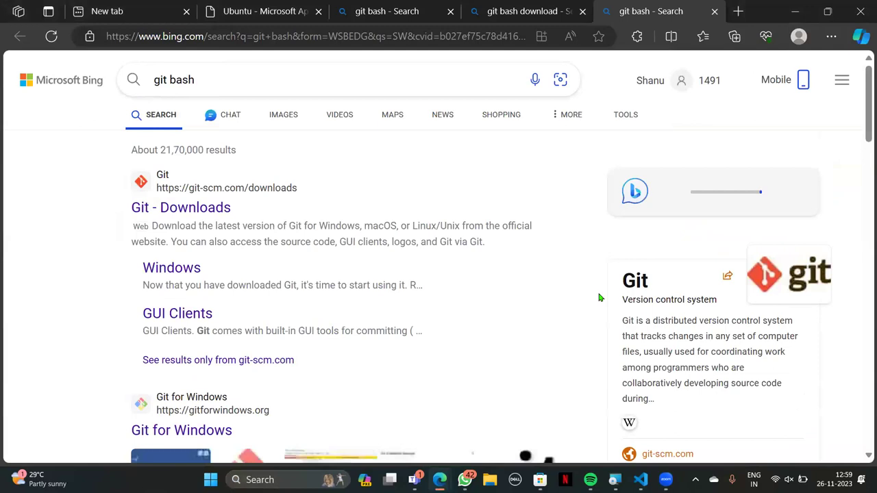
Step: Check the 'Git Bash Windows 1.0' related search, then open GitKraken's 'What is Git Bash' article
scroll(598, 297, "down", 5)
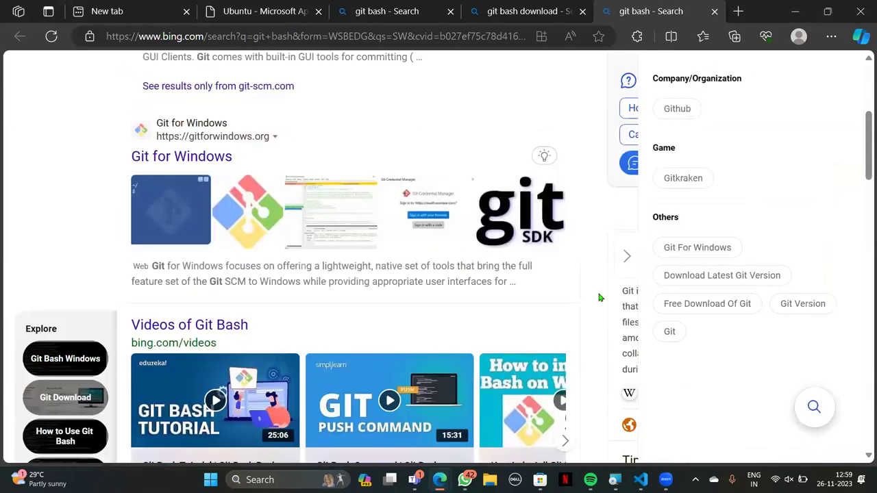
scroll(598, 297, "down", 2)
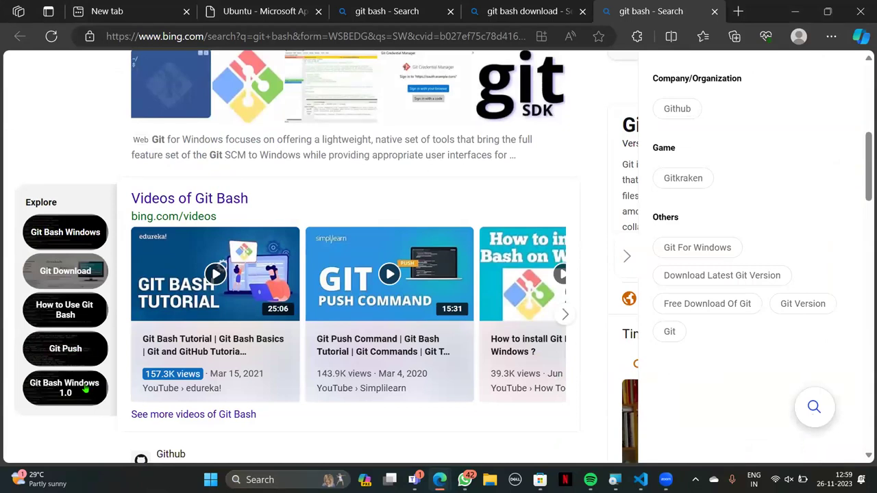
left_click(85, 388)
scroll(468, 290, "down", 2)
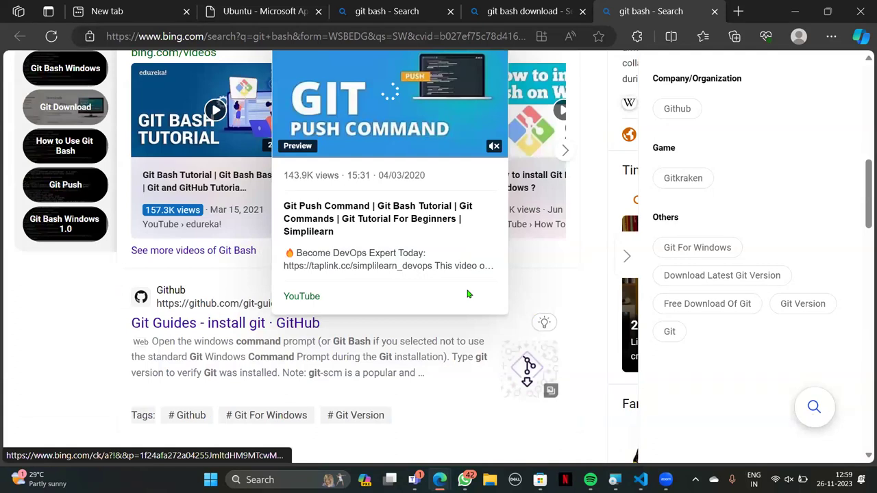
scroll(454, 294, "down", 5)
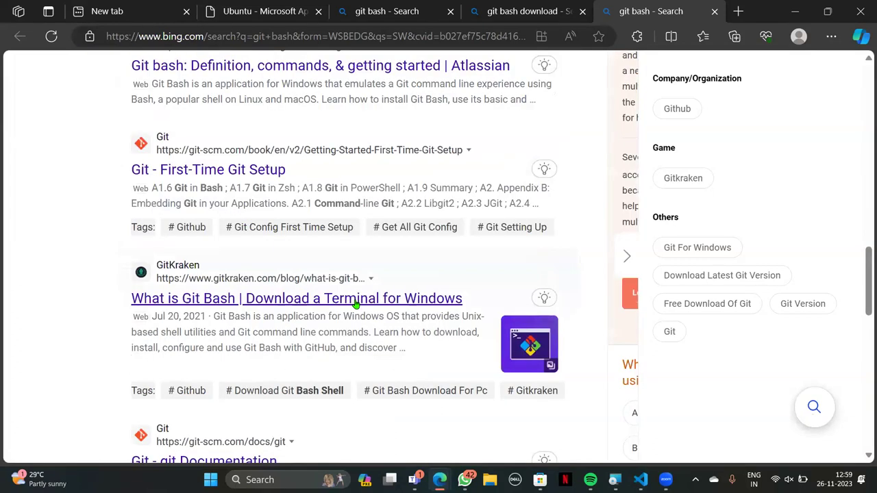
left_click(376, 312)
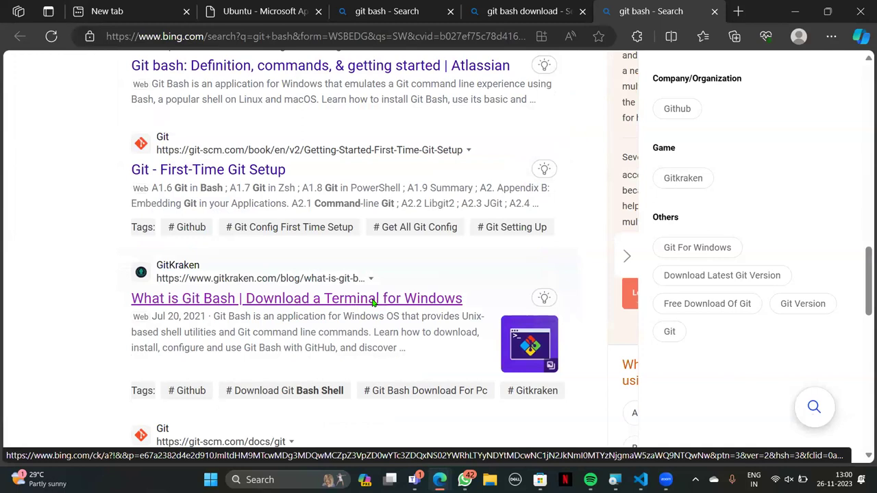
left_click(373, 301)
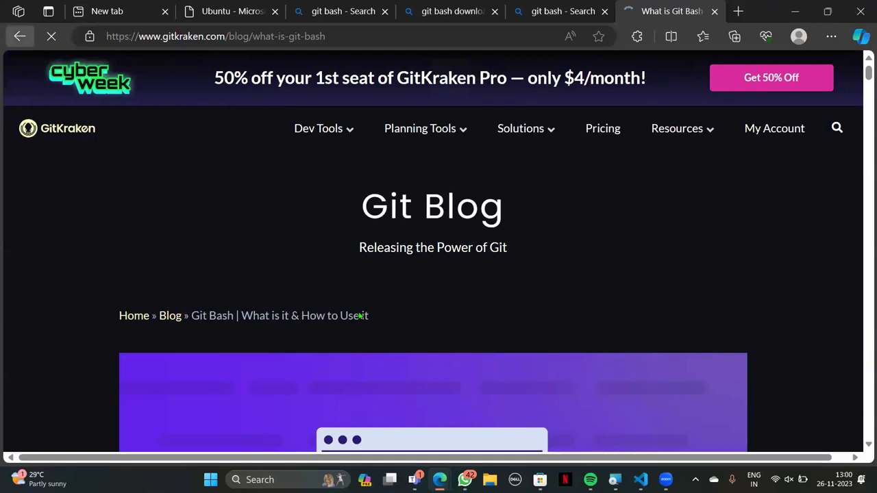
key("ctrl+w")
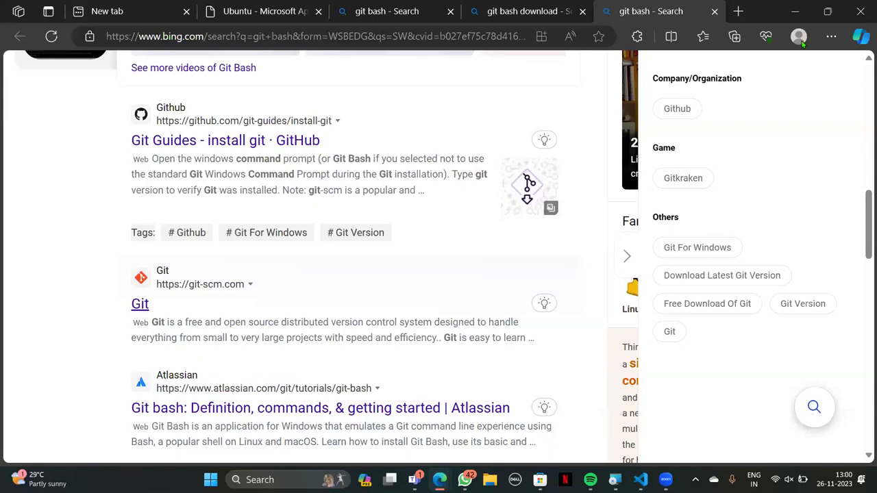
Step: Return to the top of the Bing results and open, then close, the Copilot side panel
key("Home")
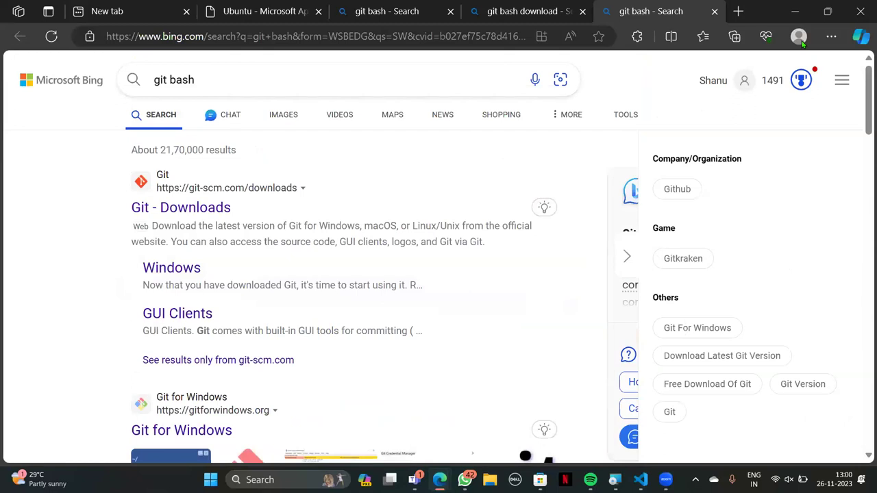
left_click(802, 43)
left_click(802, 44)
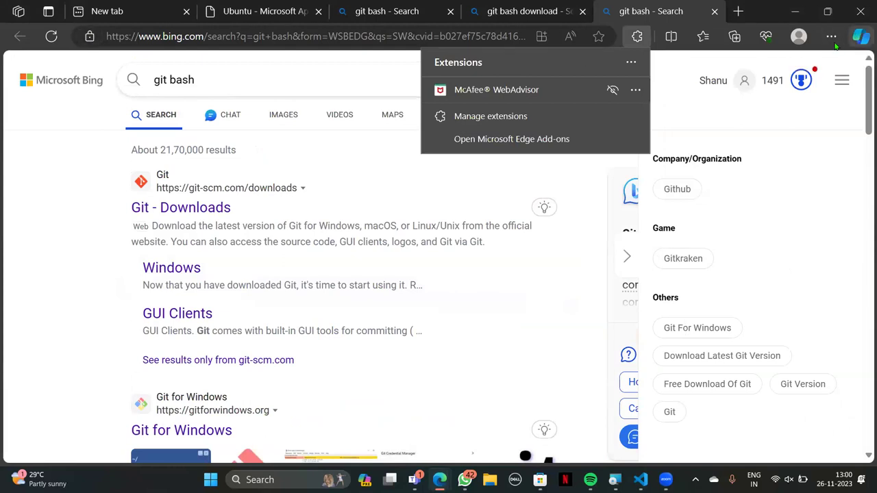
left_click(861, 36)
left_click(759, 64)
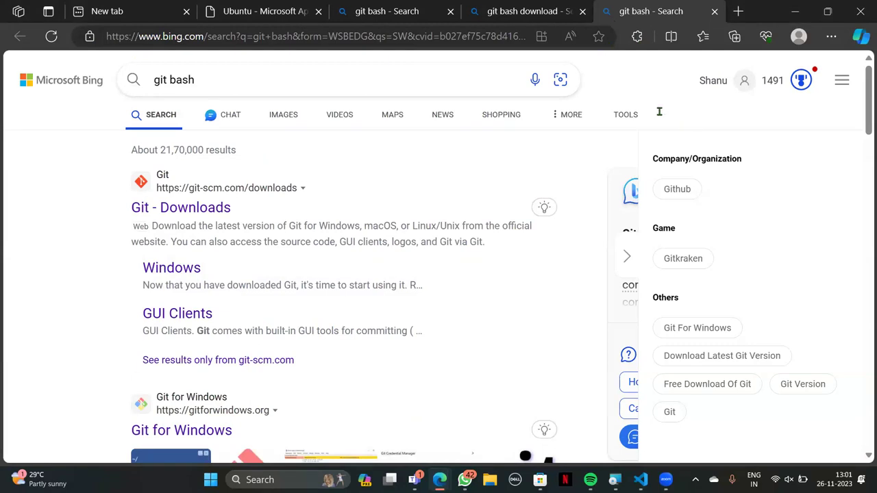
Step: Restore and re-maximize Edge, then switch to the 'Ubuntu - Microsoft Apps' tab
key("super+Down")
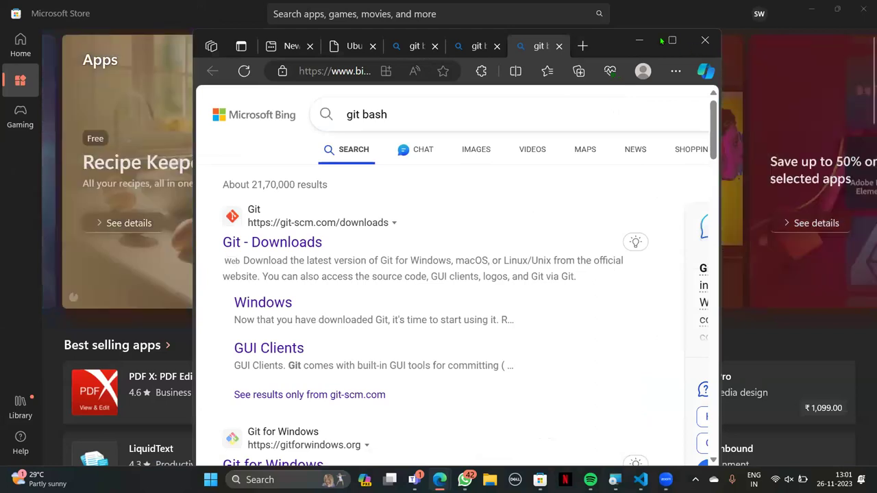
mouse_move(662, 41)
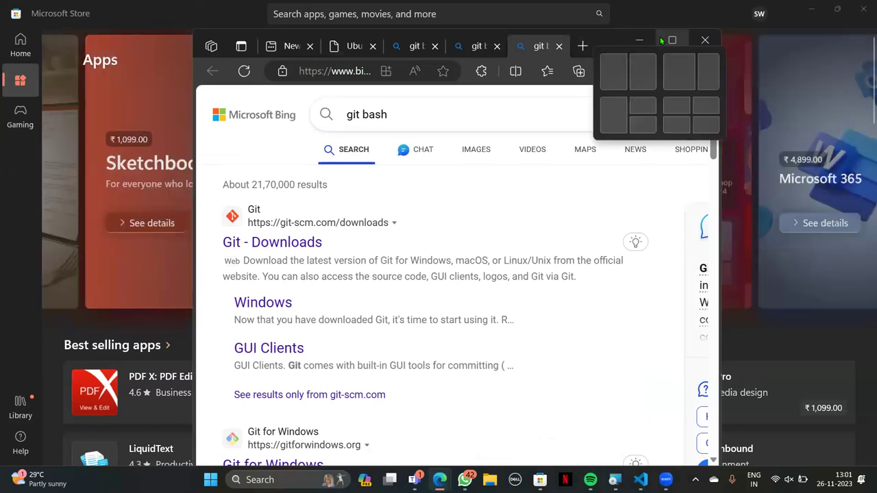
key("super+Up")
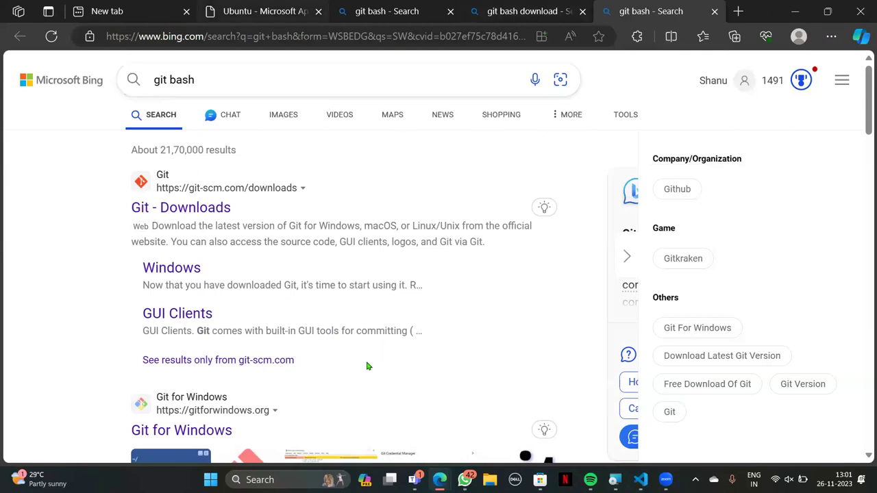
key("ctrl+2")
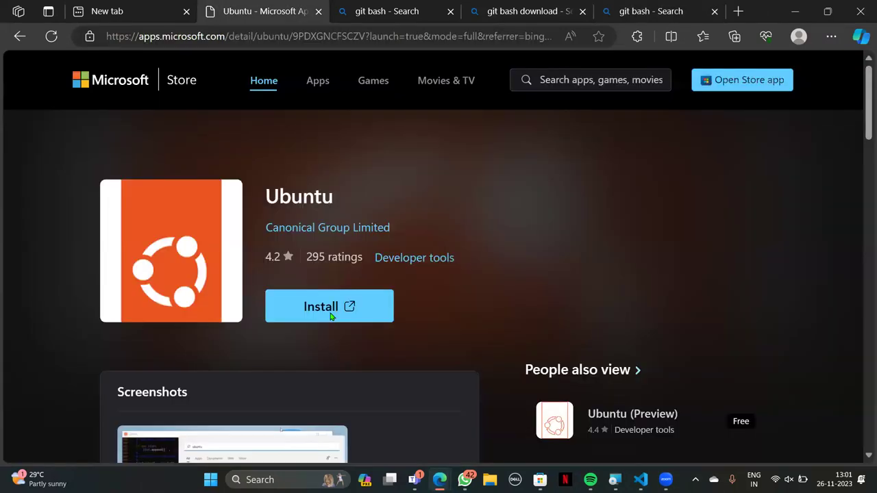
Step: Install Ubuntu from its web listing, launching the Microsoft Store download
left_click(330, 315)
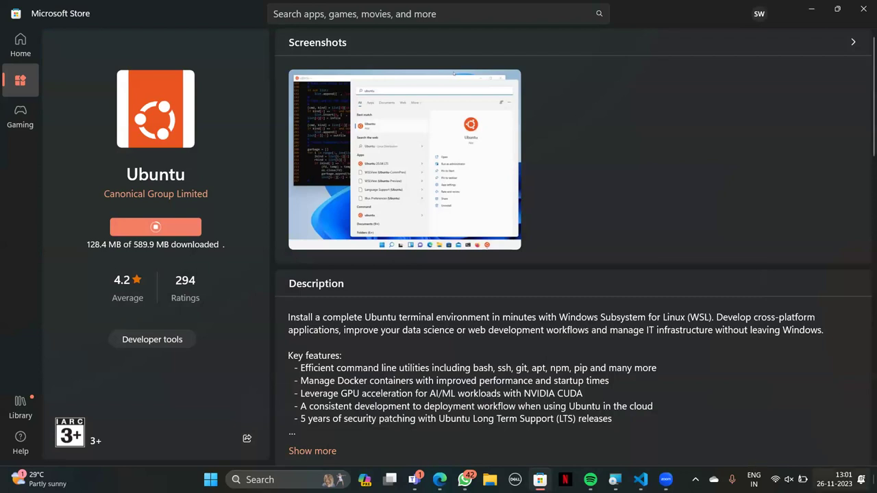
Step: Connect Wi-Fi to the iPhone hotspot network from Quick Settings, then dismiss the panel
left_click(788, 480)
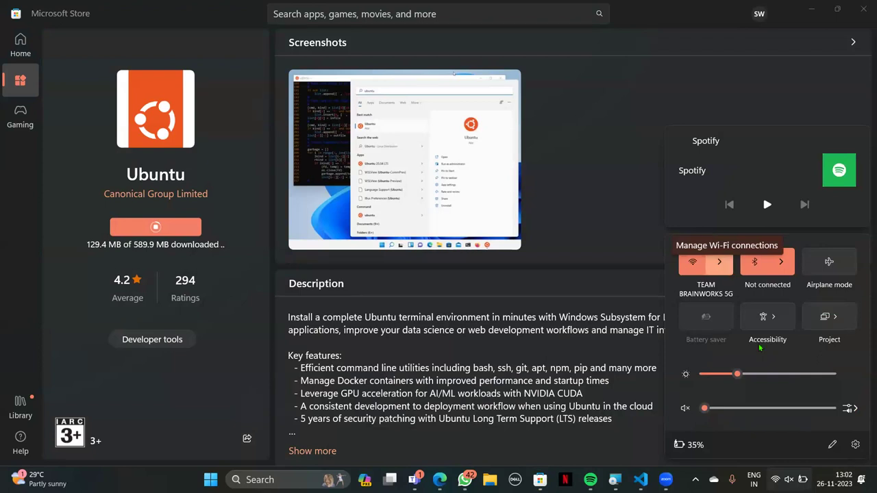
left_click(758, 375)
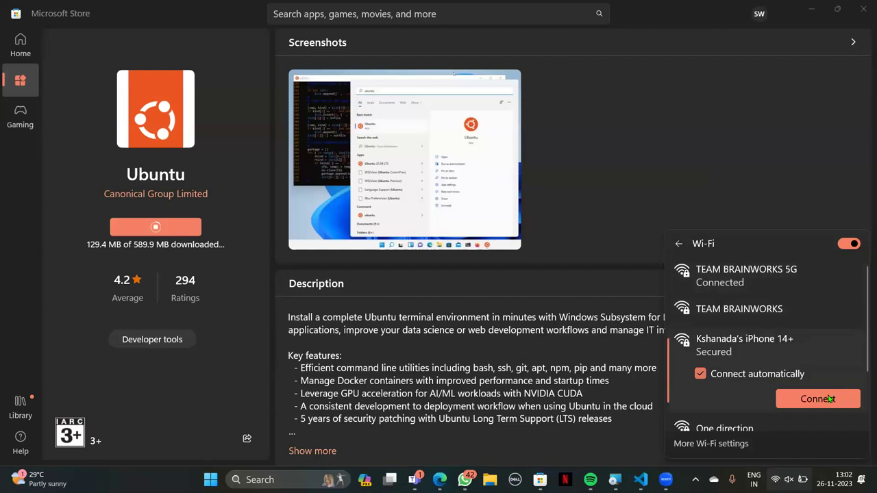
left_click(817, 398)
left_click(322, 189)
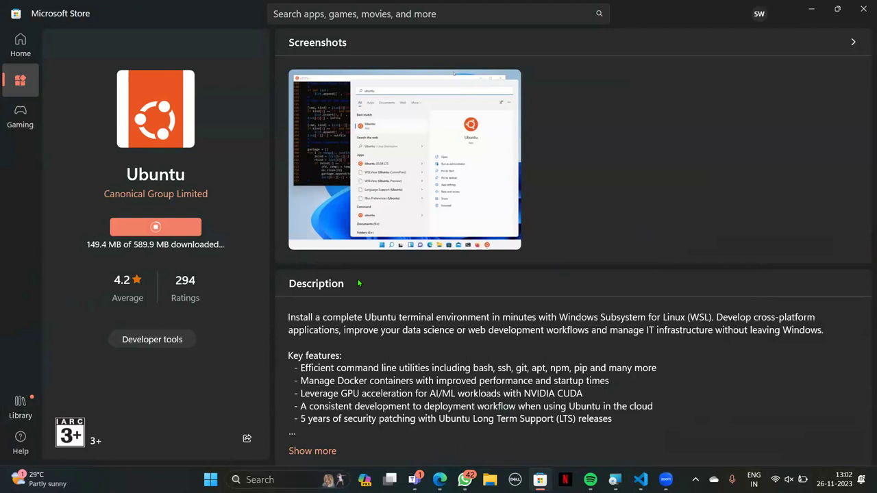
Step: Launch the Settings app through Windows search, then open a File Explorer window
key("super+s")
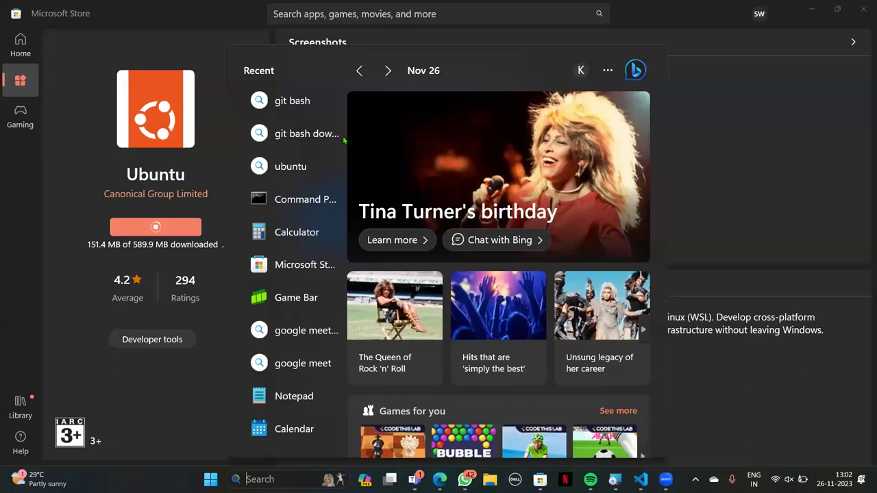
type("settings")
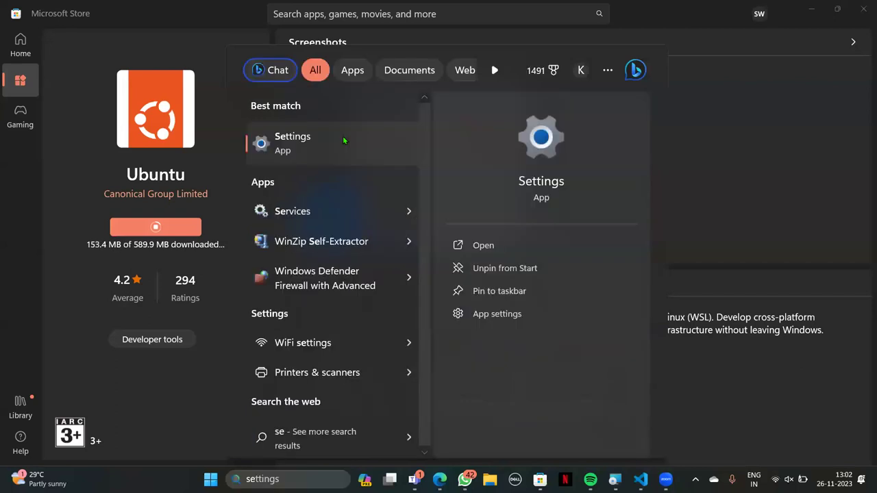
key("Return")
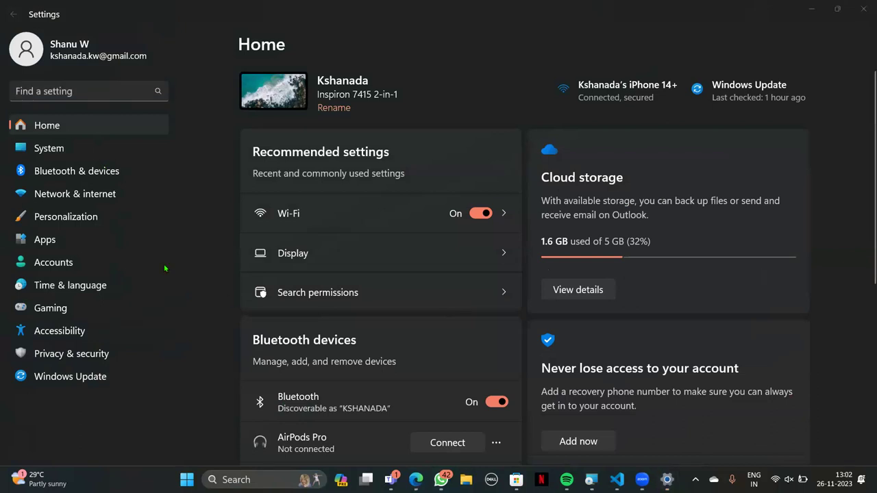
key("super+e")
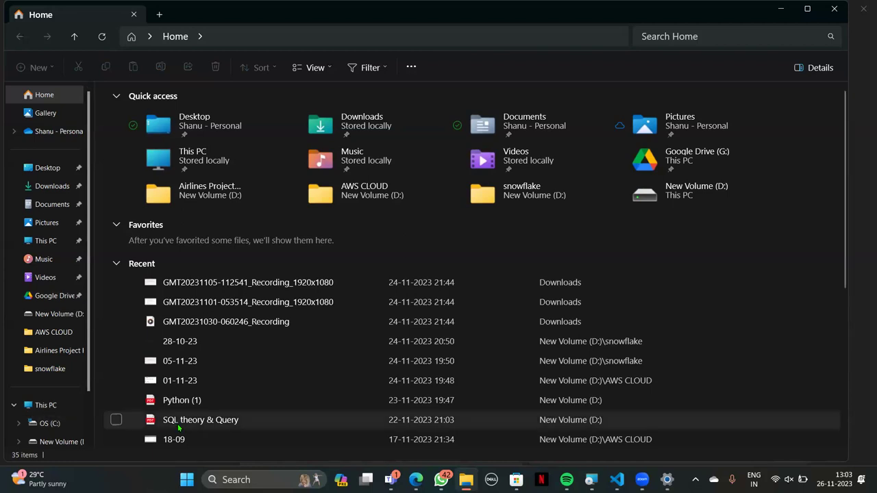
Step: Search C:\Program Files for 'git', find no matches, and go back to the folder listing
left_click(65, 420)
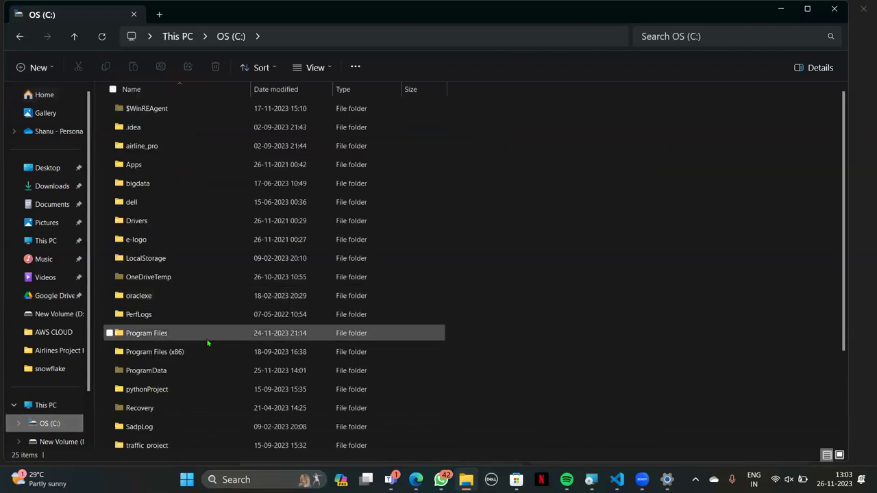
double_click(207, 340)
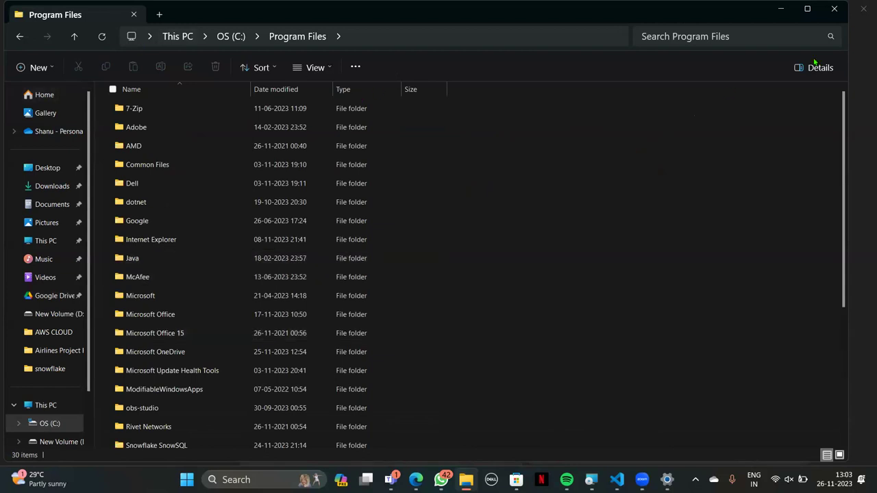
left_click(830, 38)
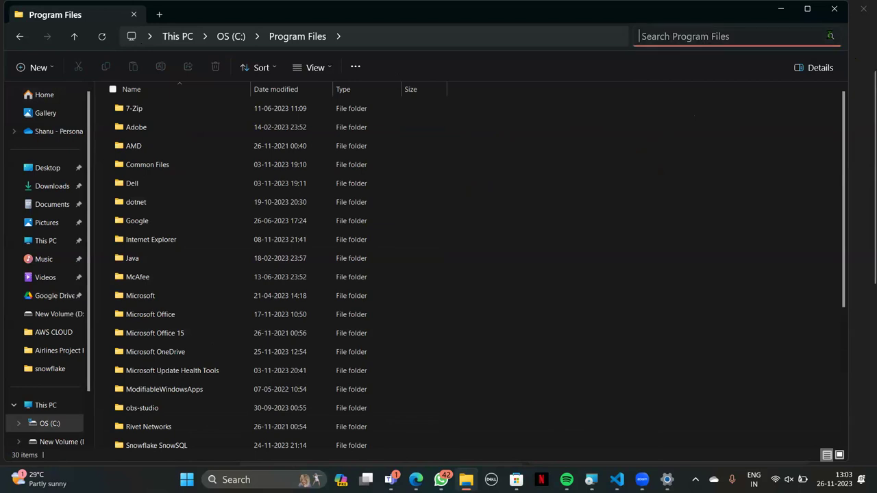
type("g")
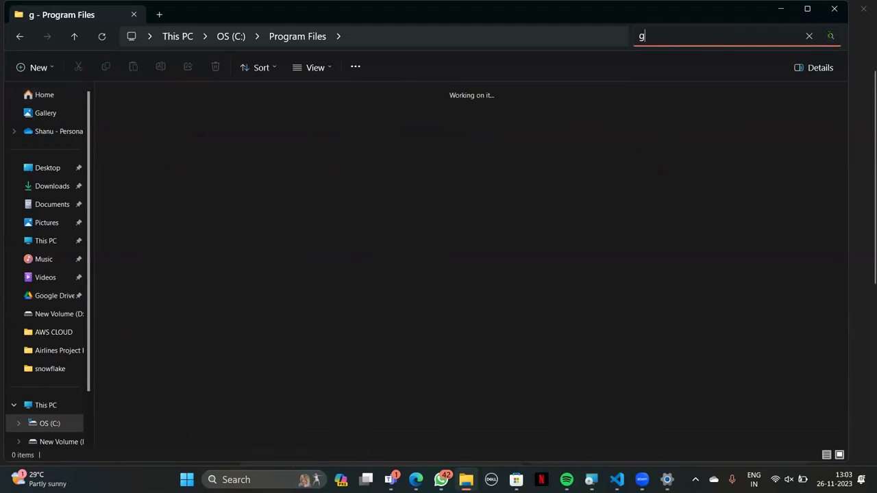
type("it")
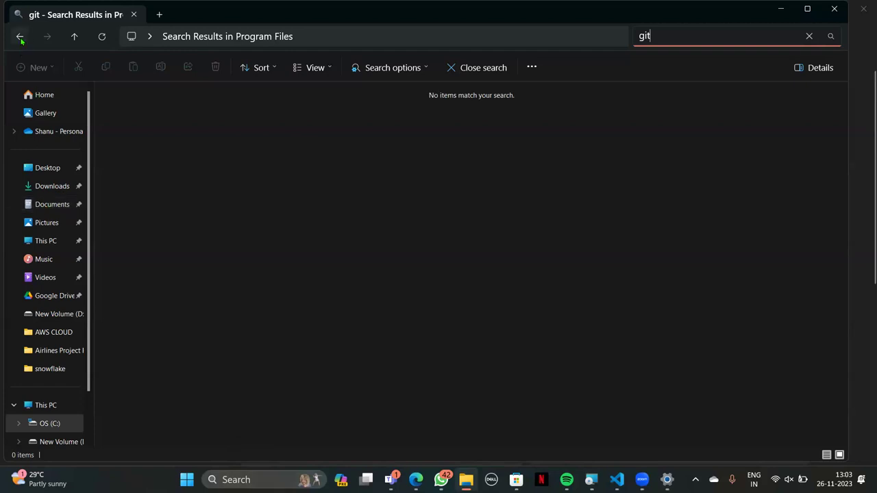
key("alt+Left")
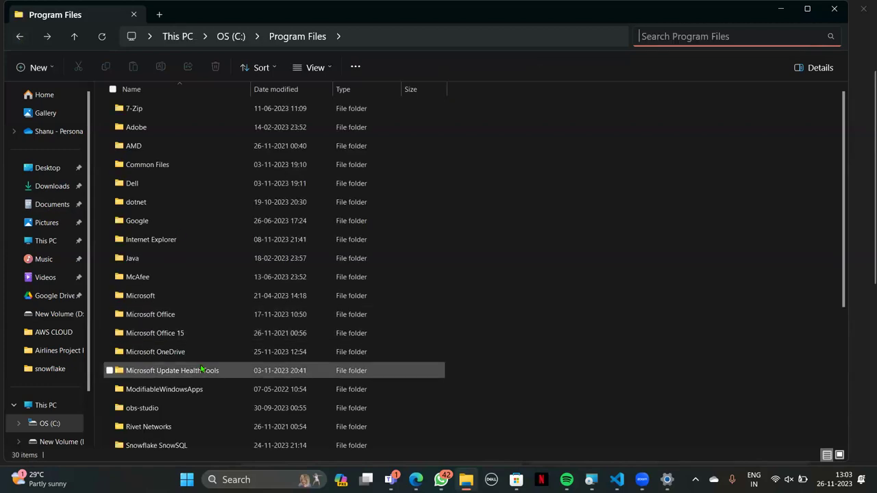
left_click(241, 480)
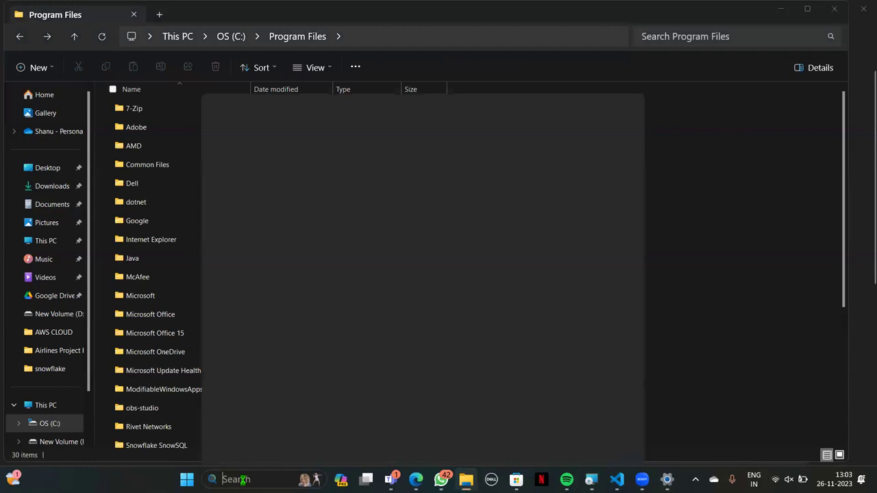
Step: Open Command Prompt via 'cmd' and run git, which is reported as not recognized
type("cmd")
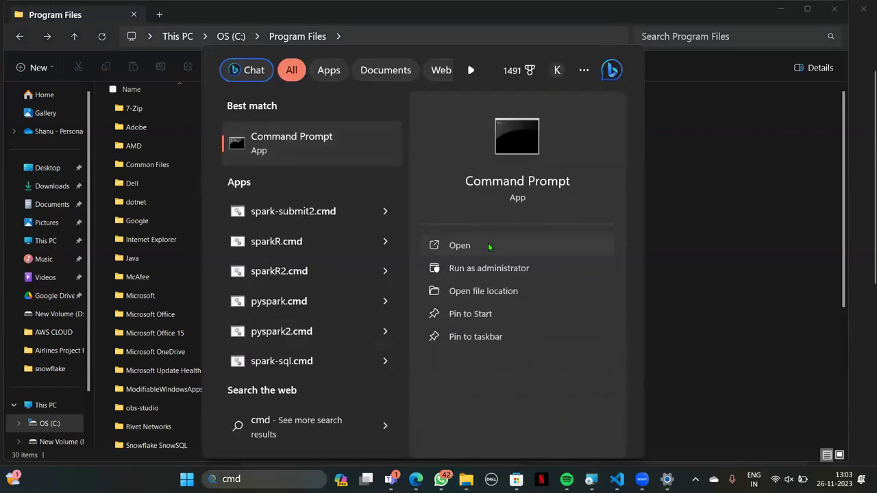
left_click(489, 247)
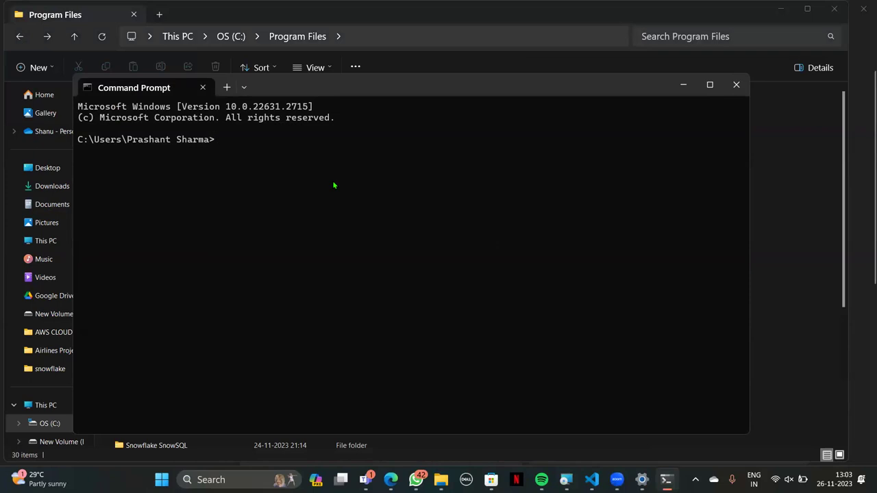
type("git")
key("Return")
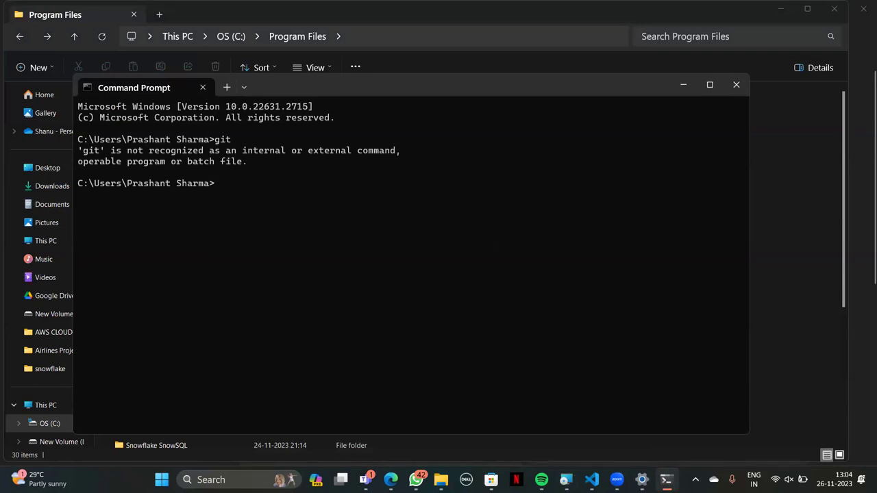
type("download")
key("BackSpace")
key("BackSpace")
key("BackSpace")
key("BackSpace")
key("BackSpace")
key("BackSpace")
key("BackSpace")
key("BackSpace")
mouse_move(390, 480)
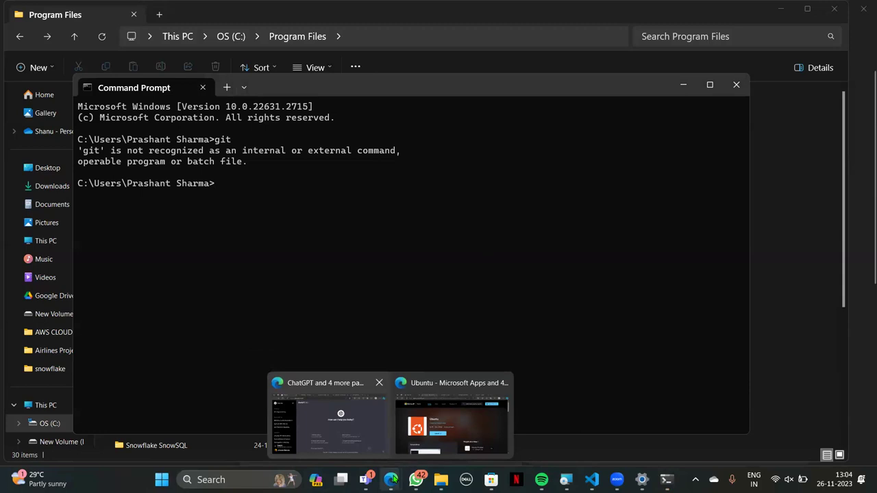
Step: Return to the Microsoft Store home page and search the store for 'git'
left_click(431, 429)
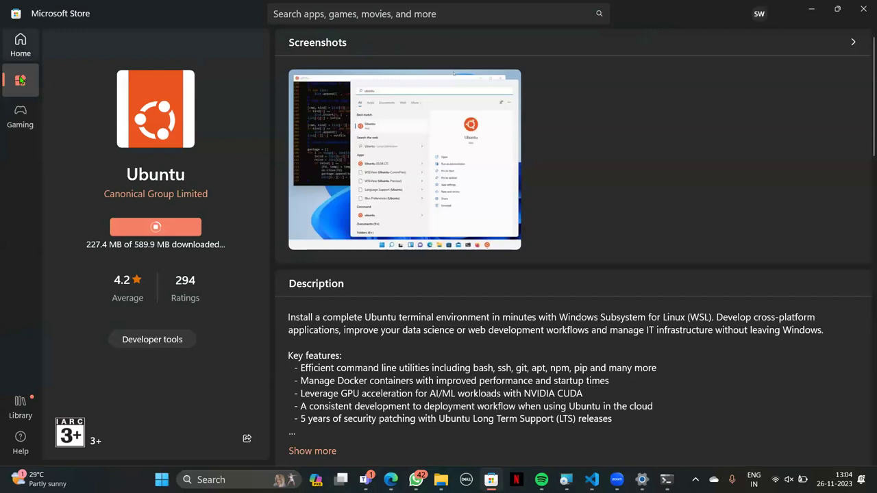
left_click(24, 48)
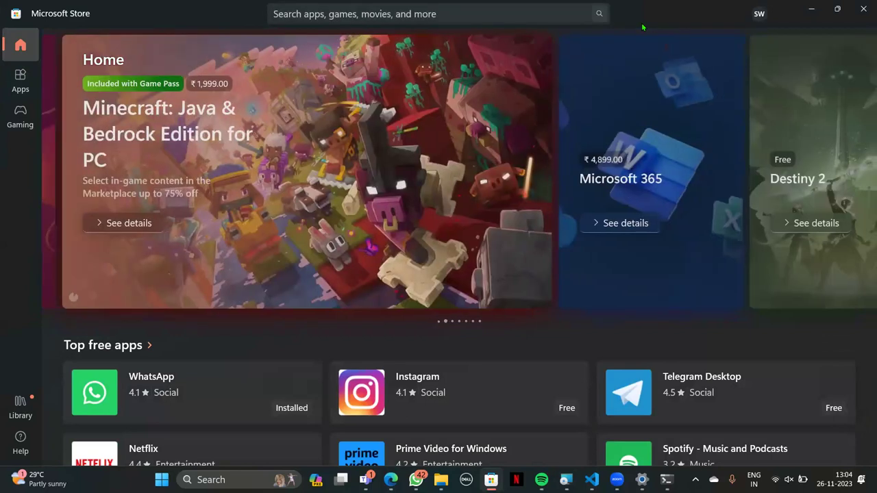
key("ctrl+f")
type("git")
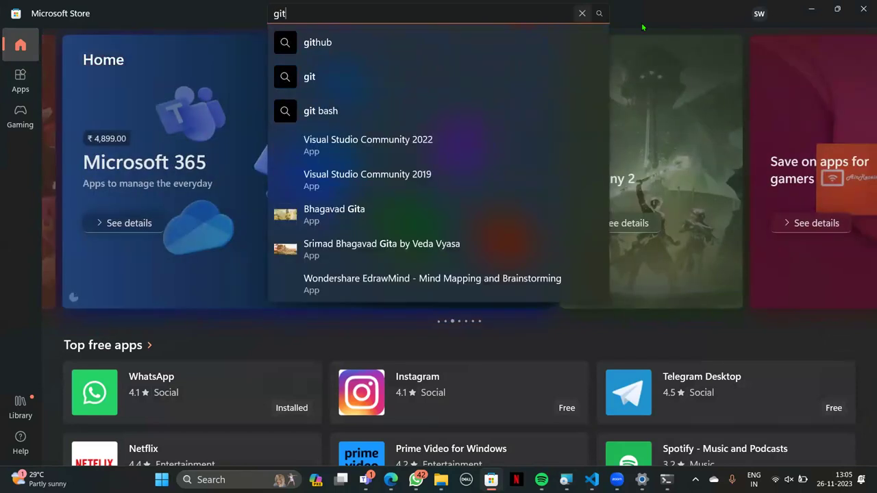
key("Return")
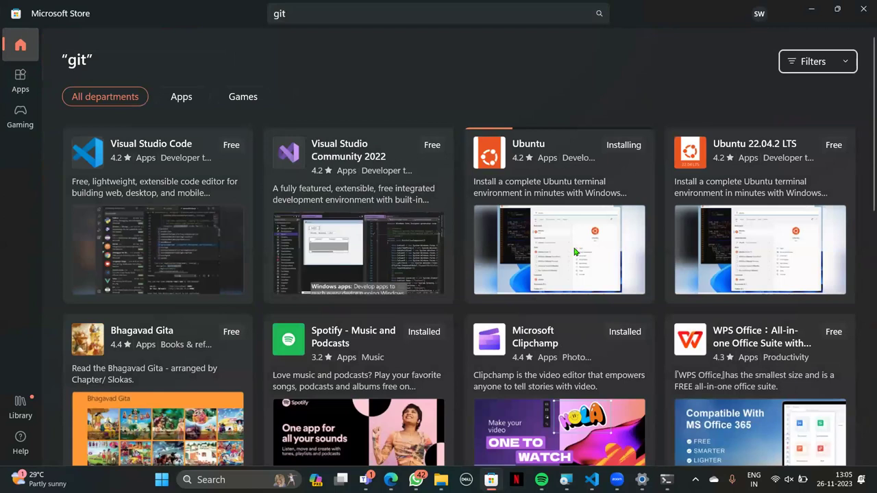
Step: Browse the 'git' results, filter them to Apps, and rerun the git search
mouse_move(572, 256)
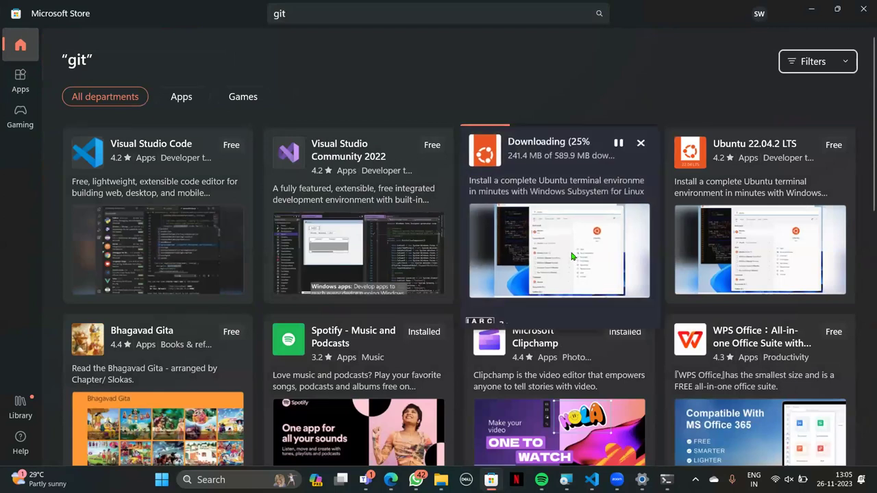
scroll(384, 173, "down", 3)
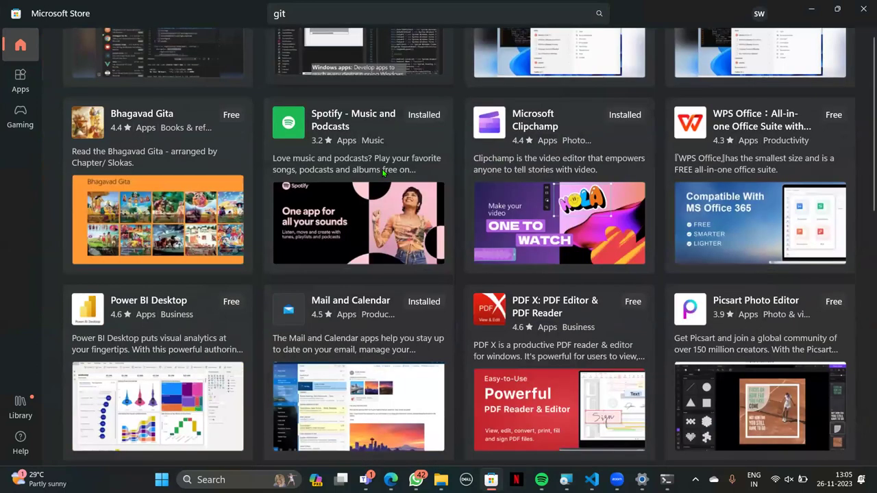
scroll(384, 173, "down", 2)
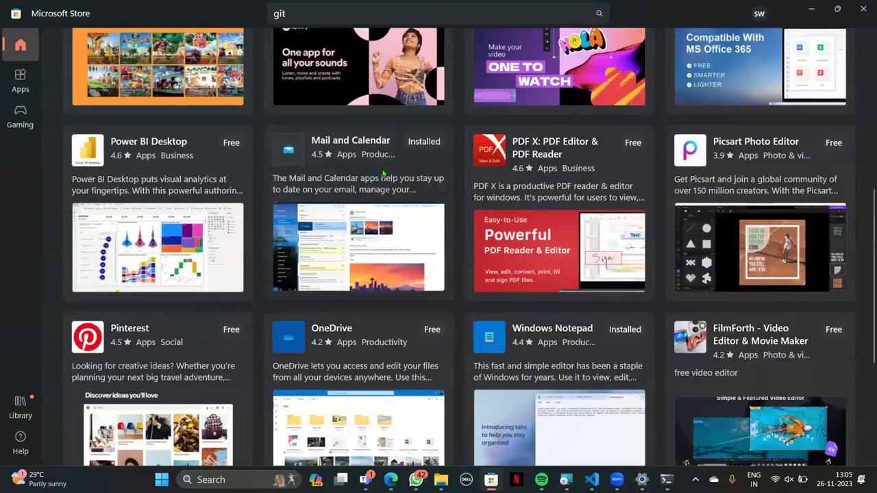
scroll(384, 173, "down", 3)
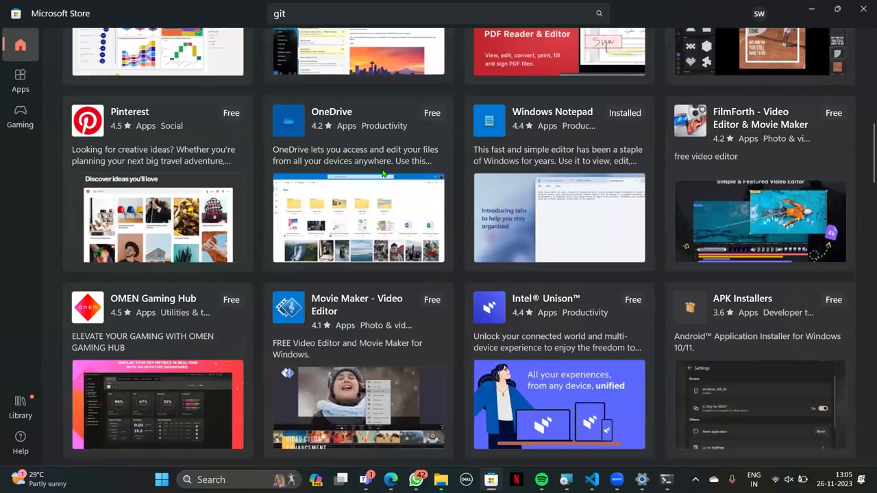
scroll(383, 173, "up", 8)
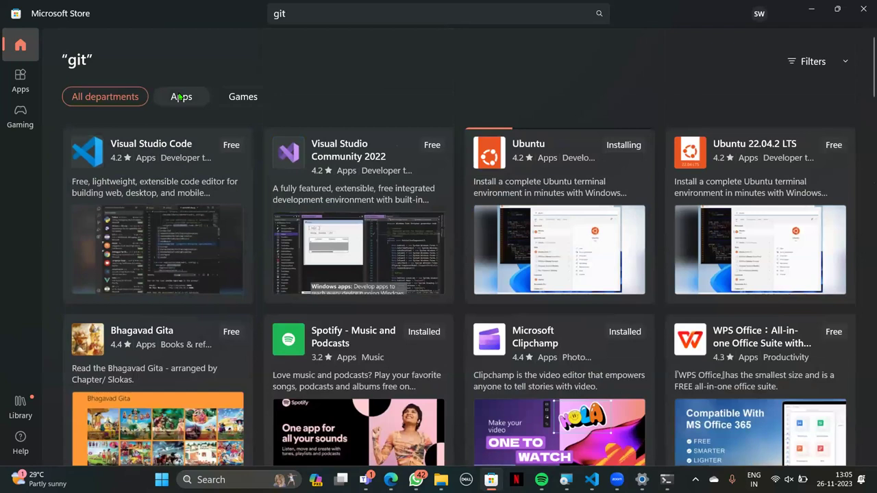
left_click(180, 98)
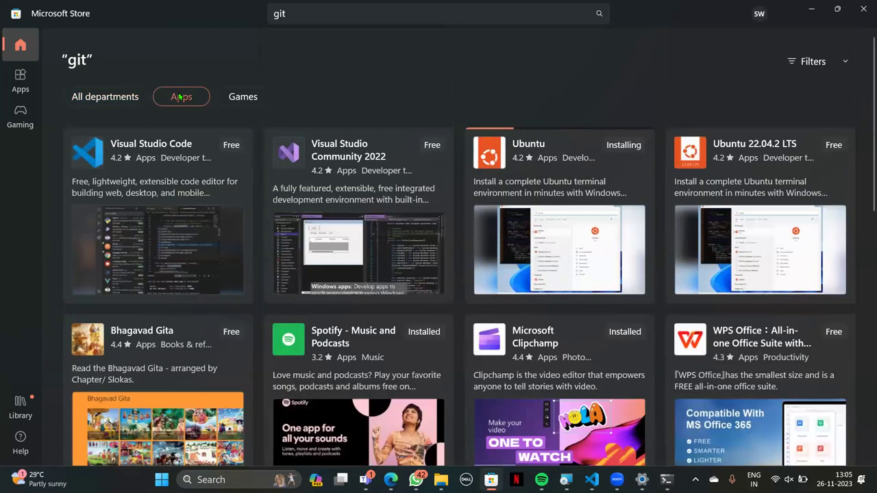
left_click(293, 15)
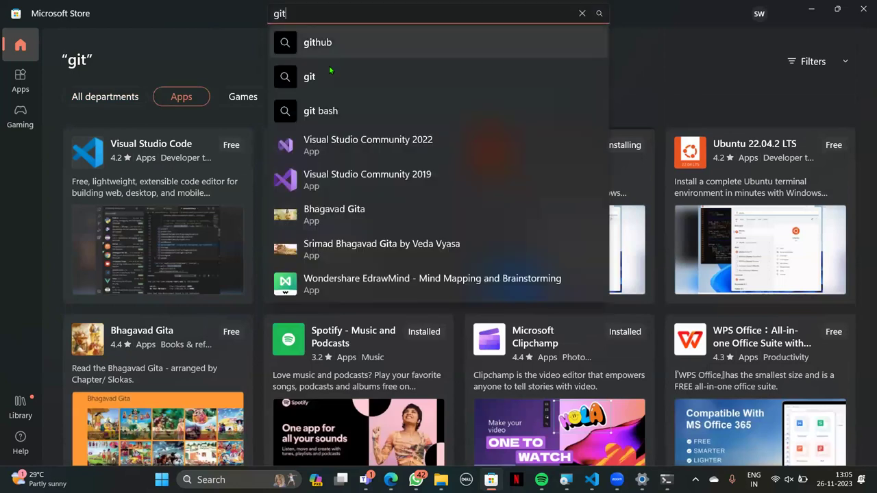
left_click(327, 75)
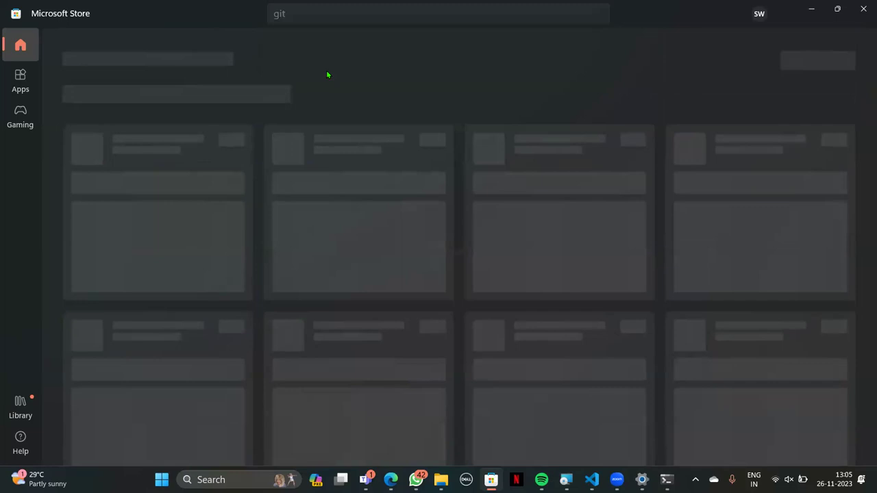
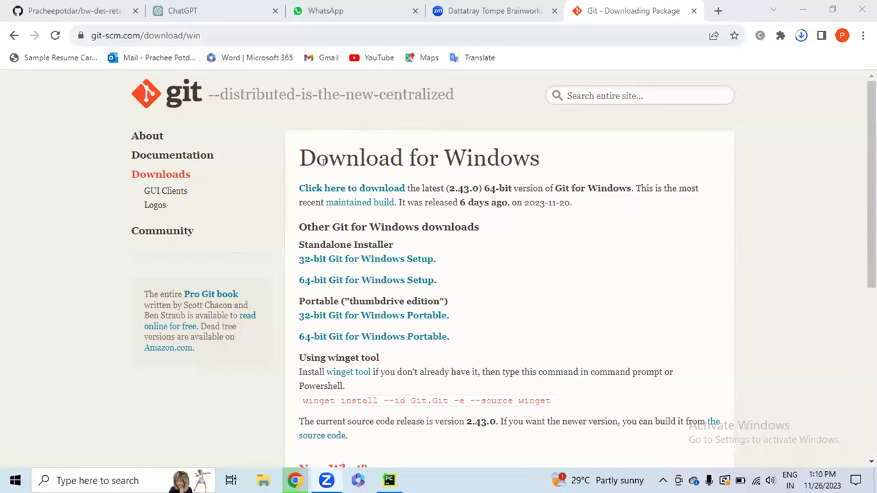
Step: Download the 64-bit Git for Windows Setup from the Chrome page and check its progress
key("alt+Tab")
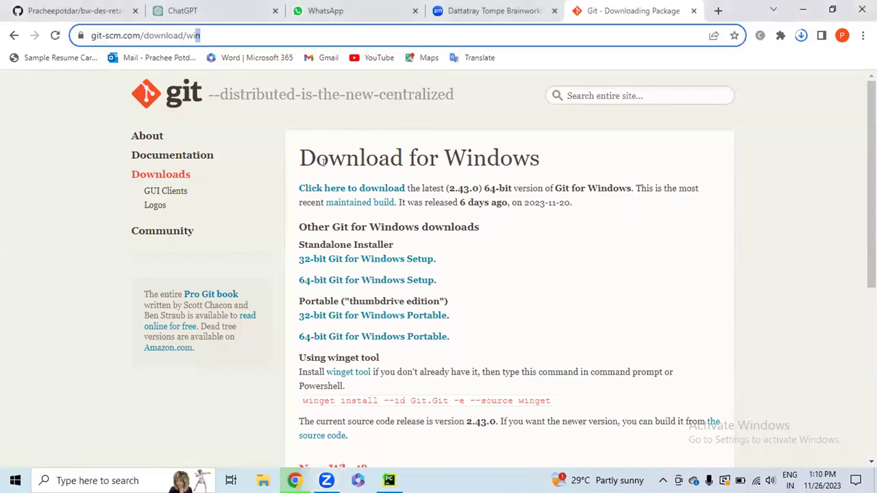
key("ctrl+a")
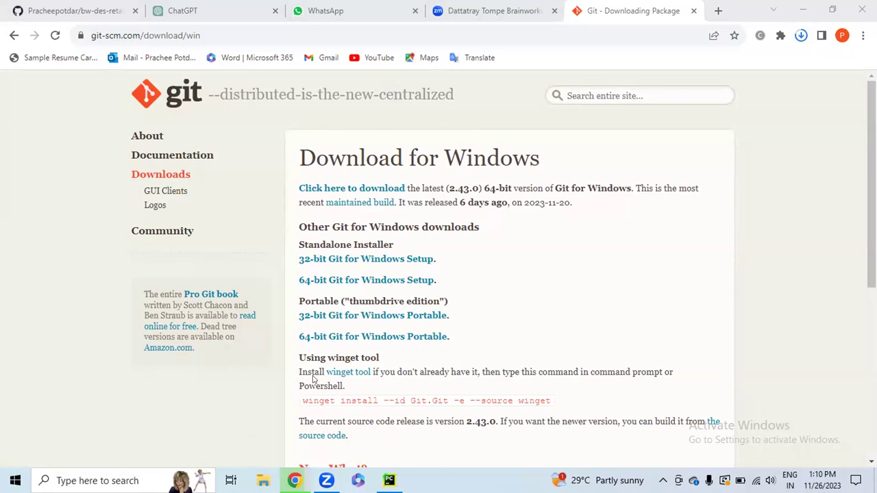
left_click(68, 221)
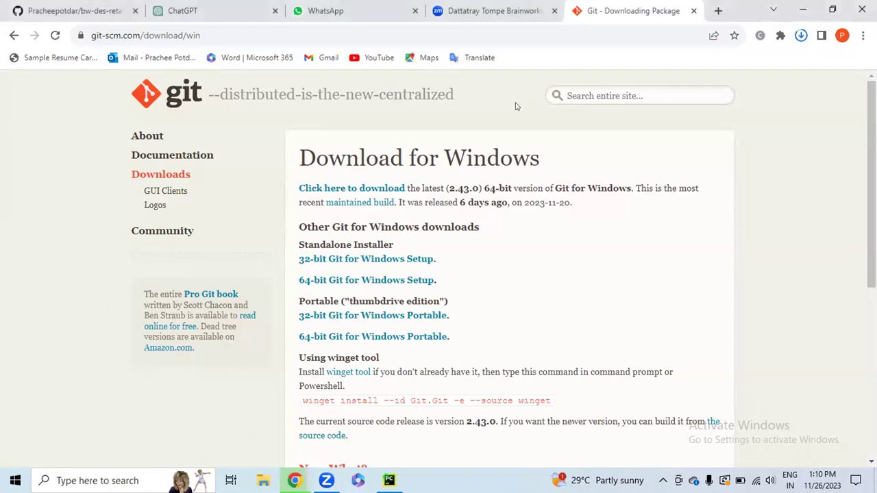
left_click(367, 284)
left_click(796, 39)
Step: Pause the duplicate 'Git-2.43.0-64-bit (1).exe' download and run the finished Git-2.43.0-64-bit.exe
left_click(803, 37)
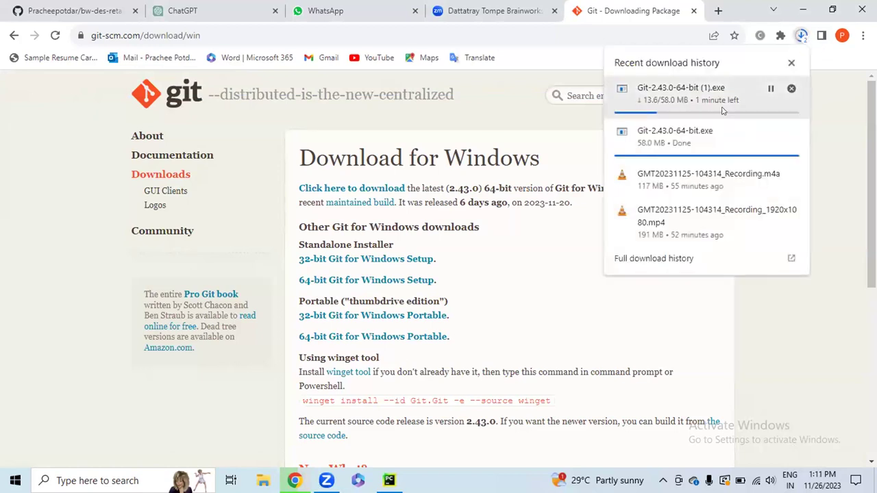
left_click(769, 90)
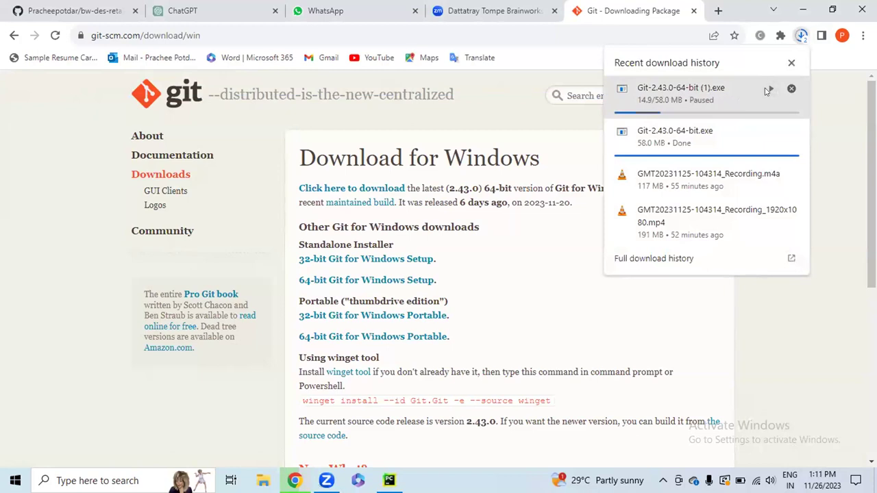
left_click(722, 140)
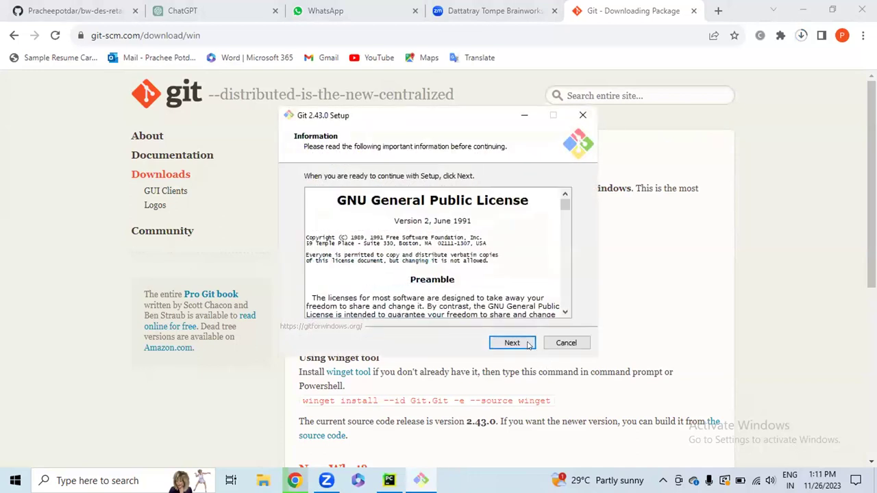
Step: Accept the GPL and default install folder, adding 'On the Desktop' and the Windows Terminal Git Bash profile
left_click(527, 343)
left_click(527, 343)
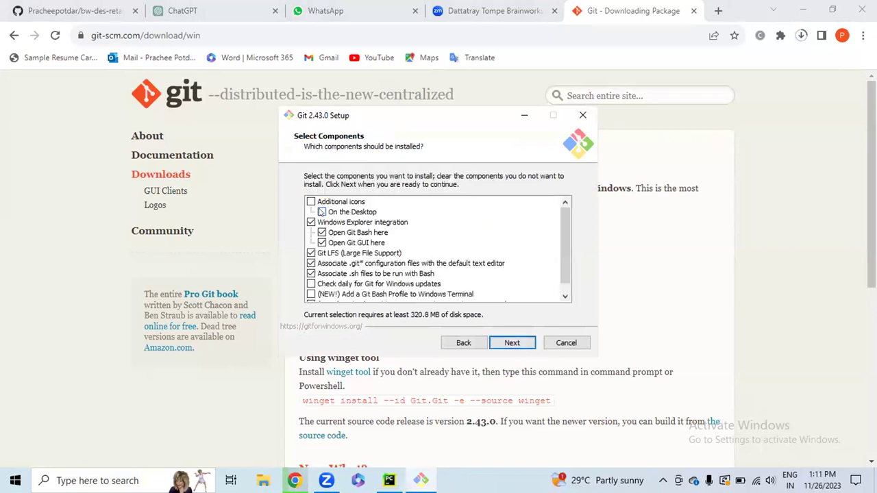
left_click(322, 212)
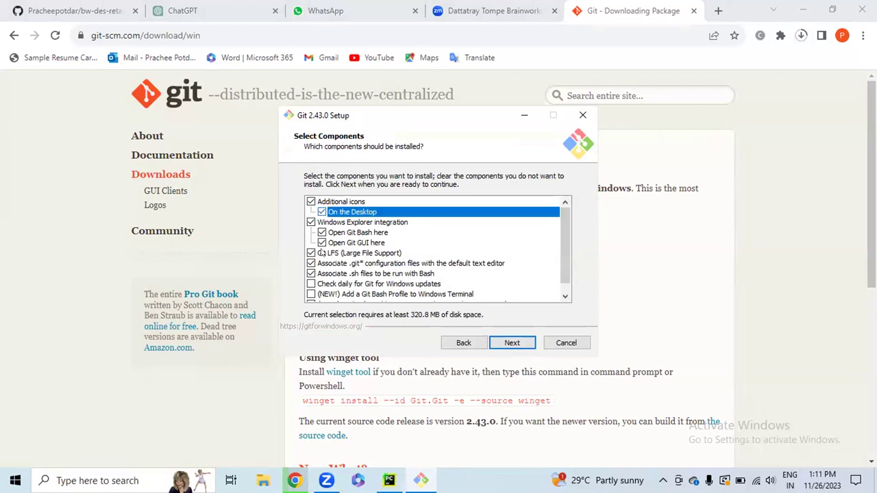
left_click(563, 297)
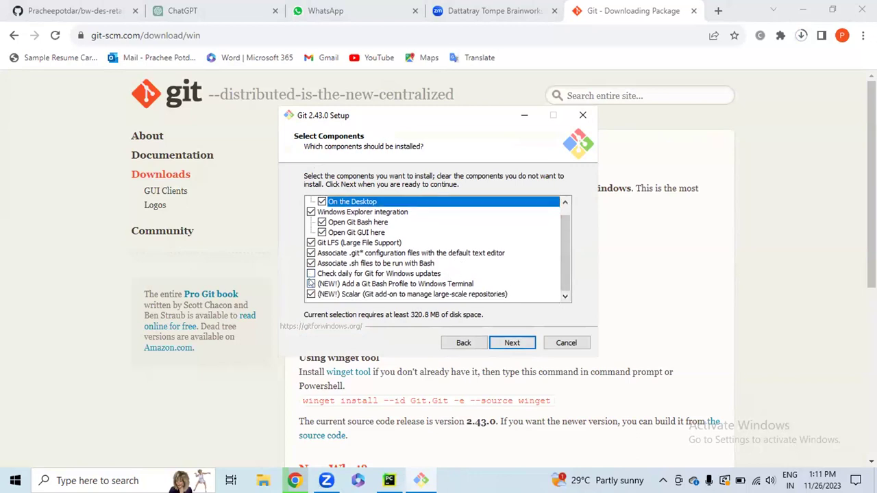
left_click(310, 283)
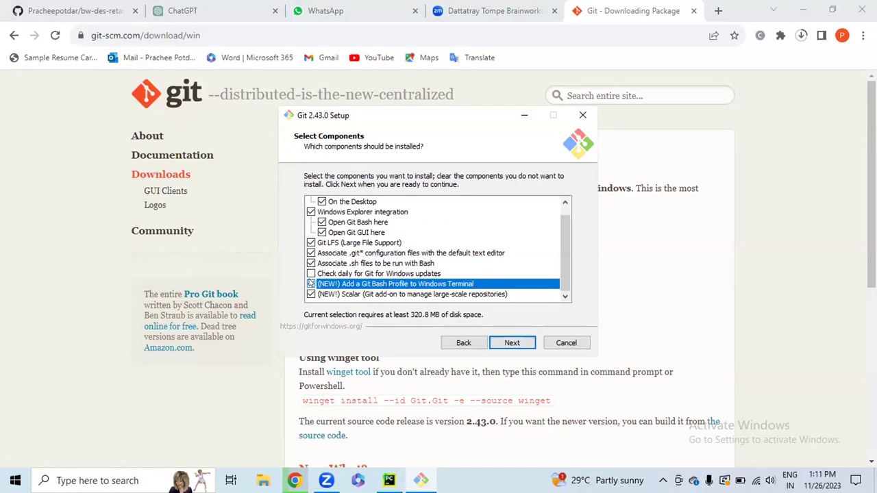
left_click(311, 284)
key("Return")
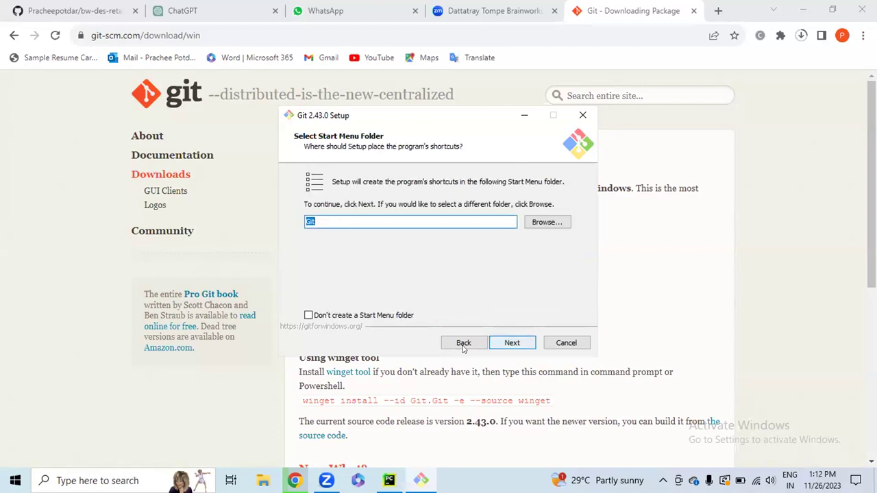
Step: Keep the Git Start Menu folder, Vim editor, default branch naming, PATH setting, OpenSSH and OpenSSL
left_click(505, 347)
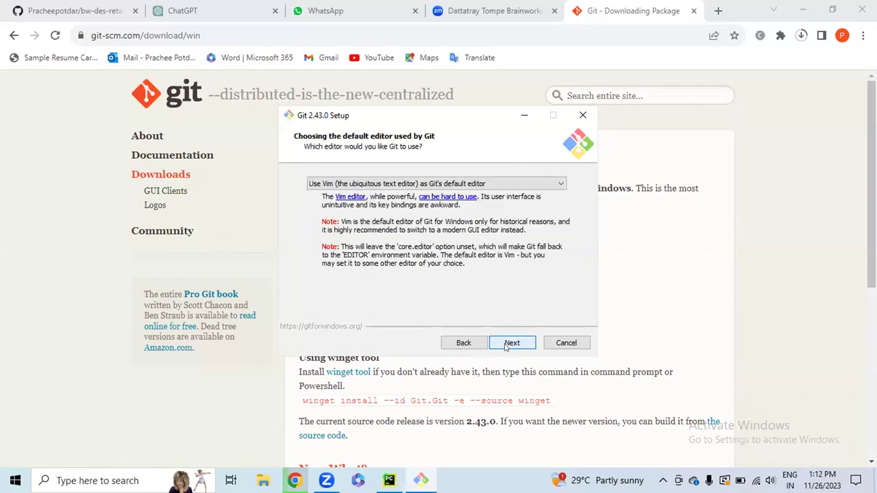
left_click(506, 347)
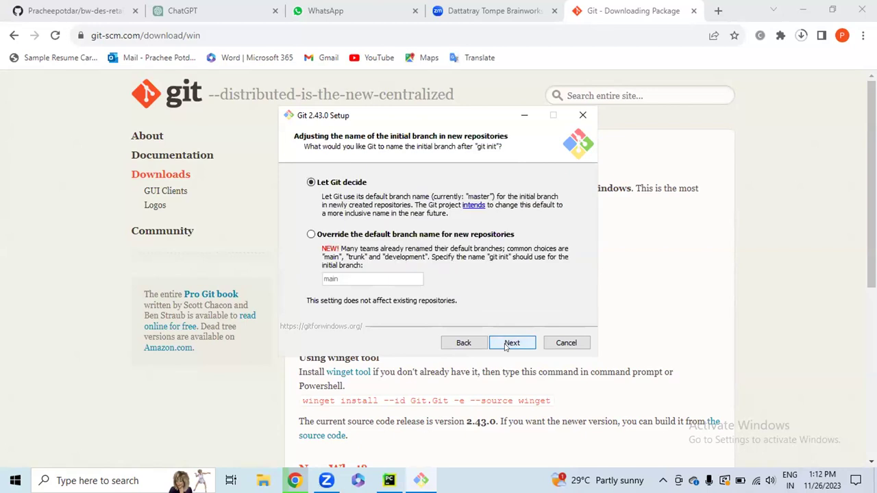
left_click(505, 347)
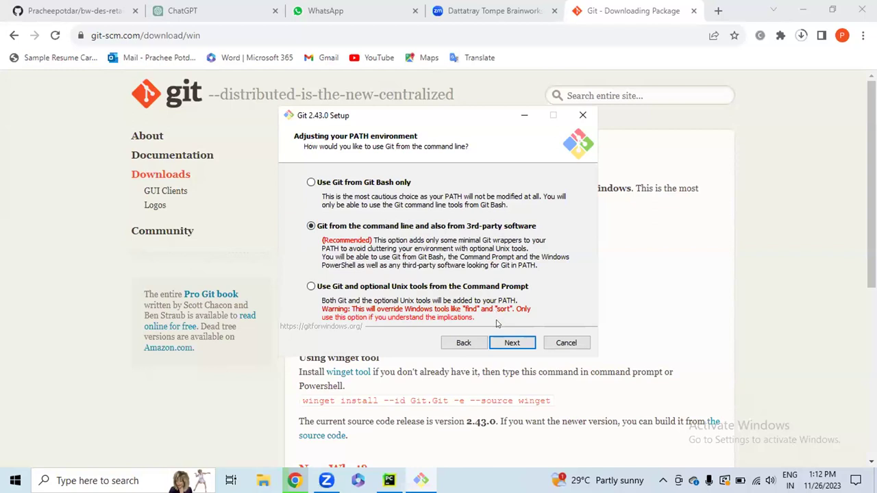
left_click(499, 344)
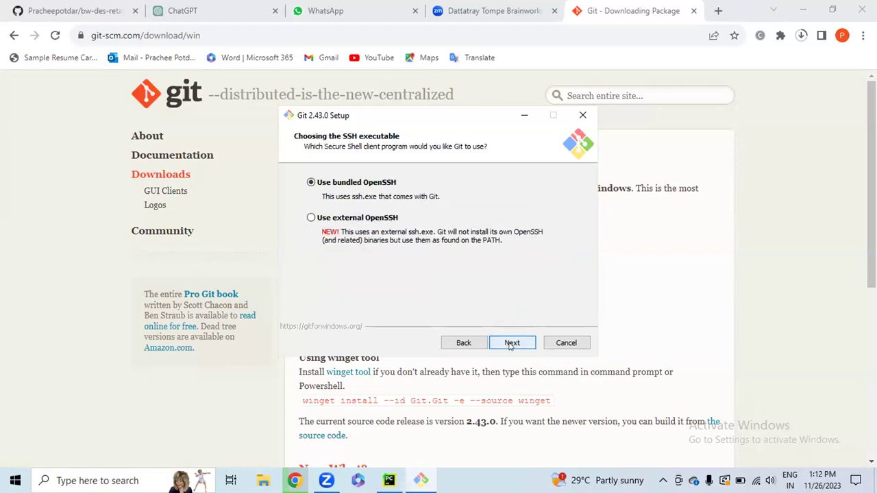
left_click(509, 346)
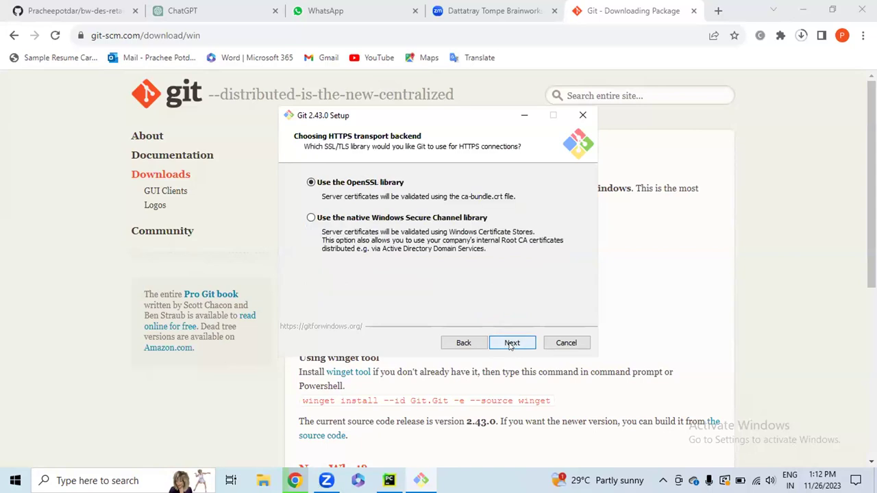
left_click(510, 346)
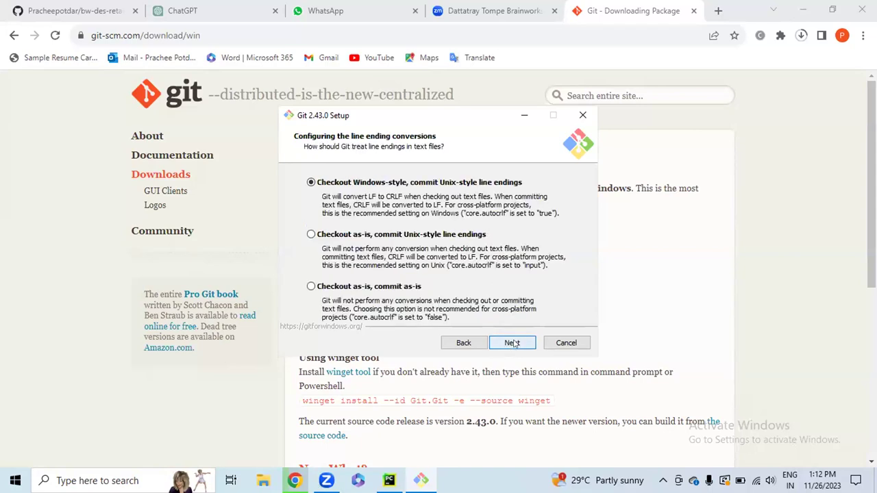
Step: Keep Windows-style line endings, MinTTY, fast-forward-or-merge pull, Credential Manager and caching, then install
left_click(513, 344)
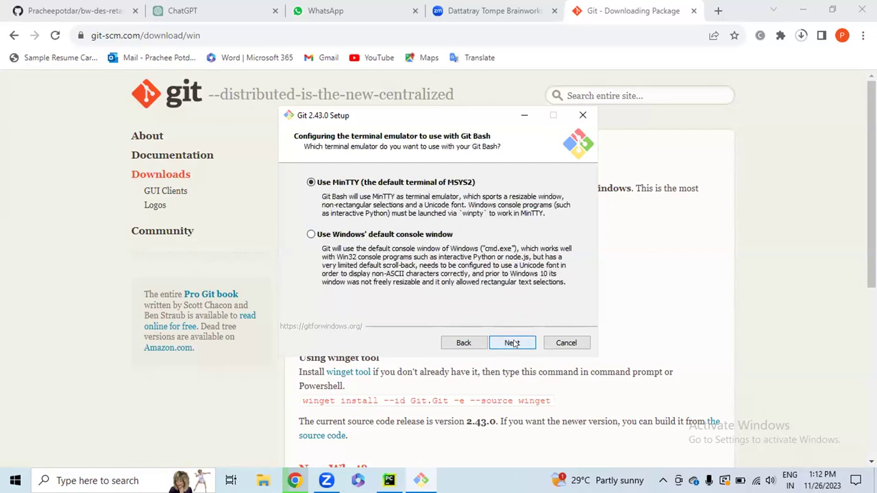
left_click(514, 345)
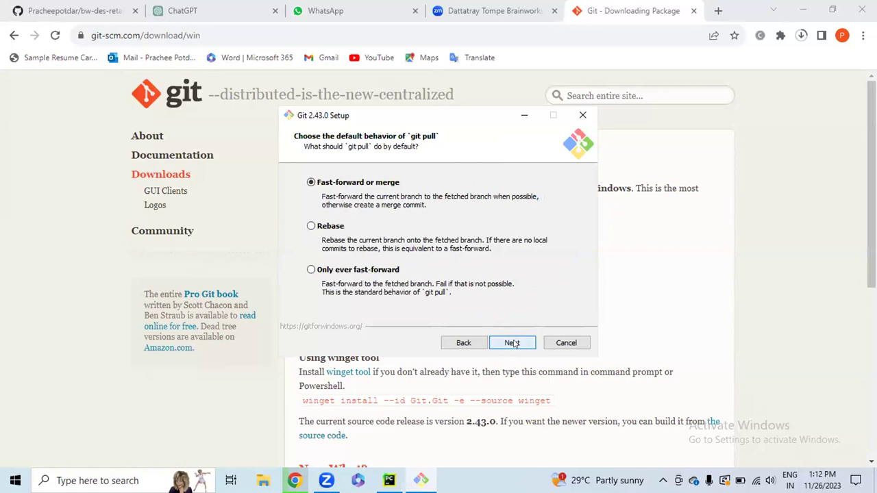
left_click(514, 344)
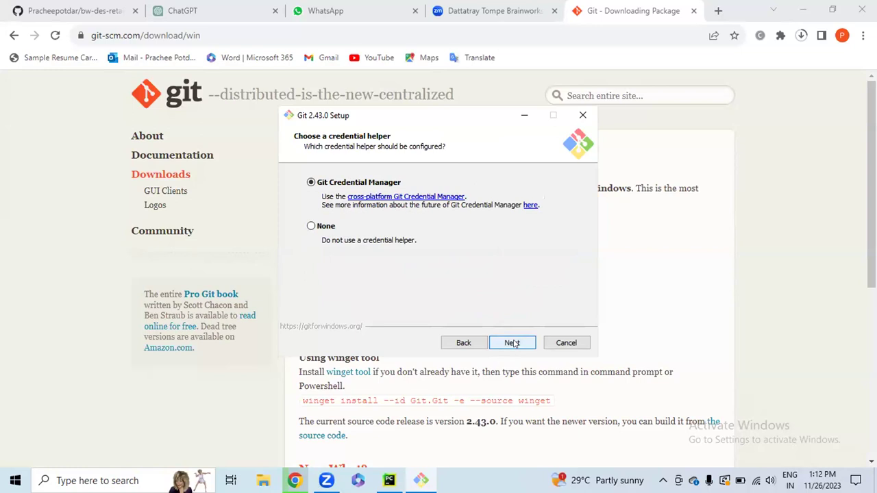
left_click(514, 345)
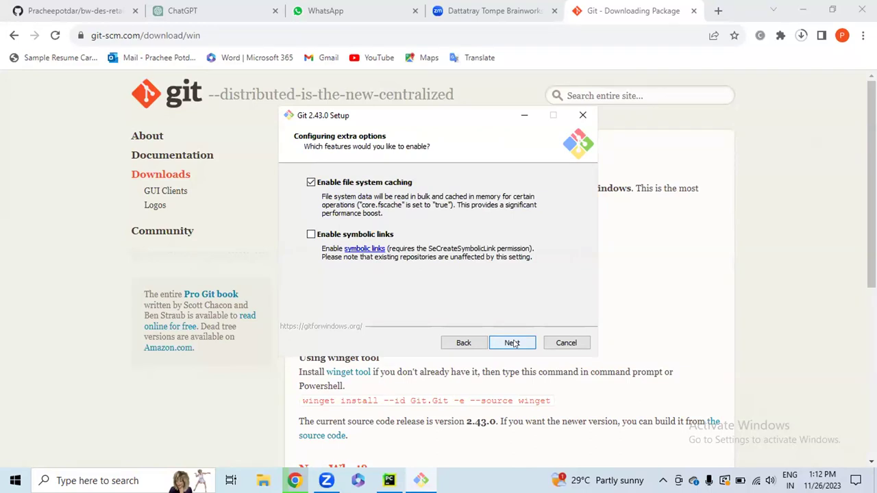
left_click(514, 344)
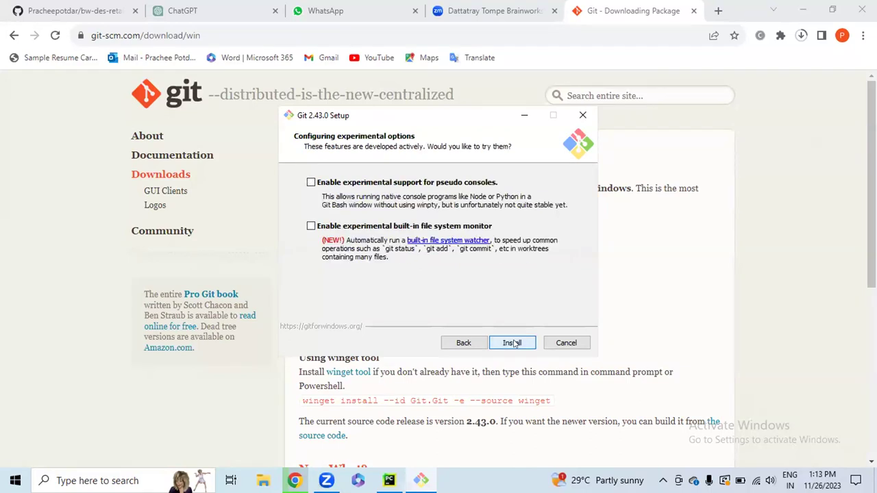
left_click(513, 343)
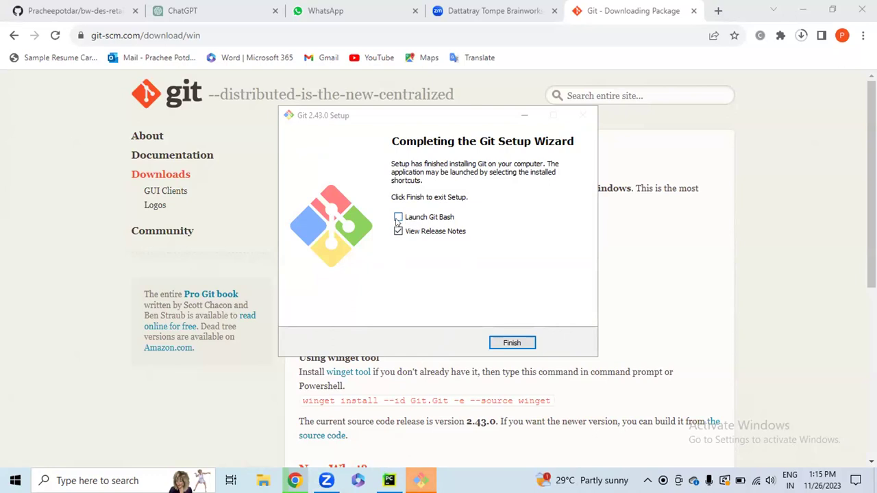
Step: Once Git 2.43.0 finishes installing, tick 'Launch Git Bash' on the completion page
left_click(397, 218)
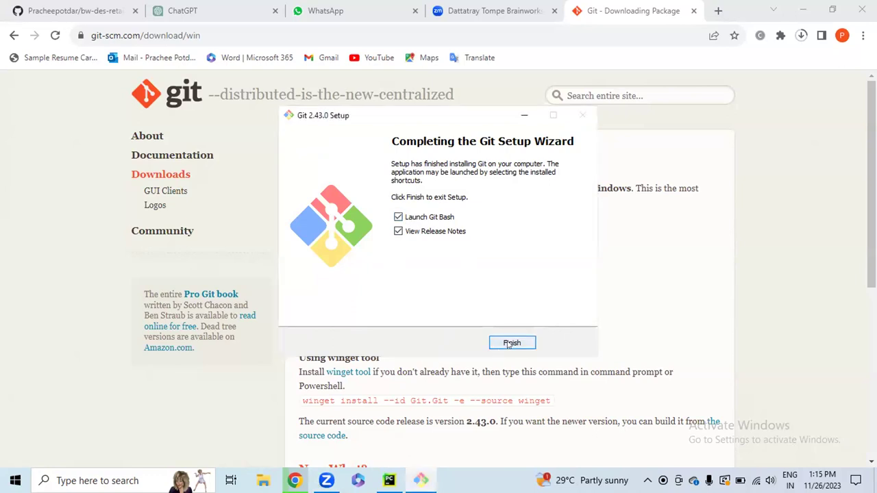
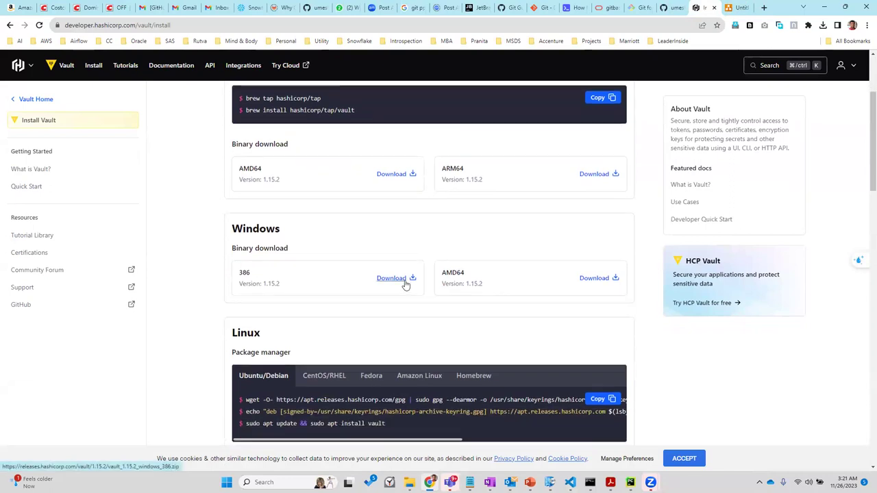
Step: Download the Windows 386 Vault 1.15.2 build and confirm vault_1.15.2_windows_386.zip finished in Chrome's downloads
left_click(404, 281)
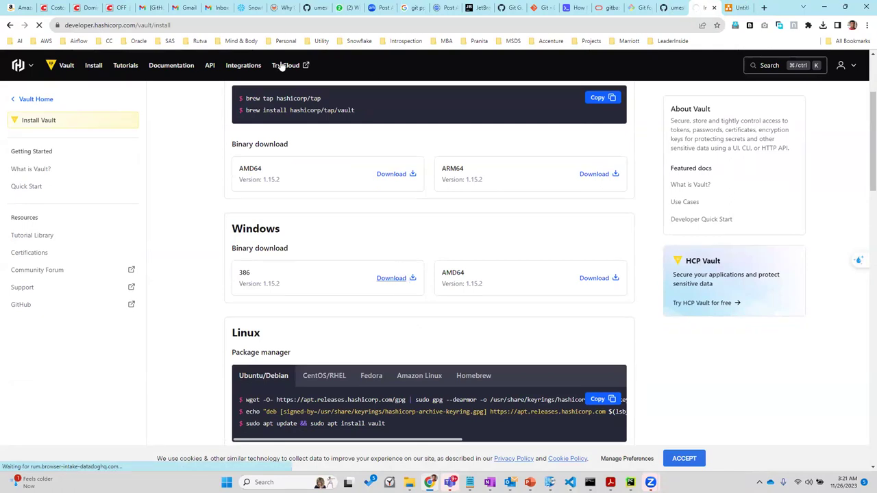
left_click(260, 25)
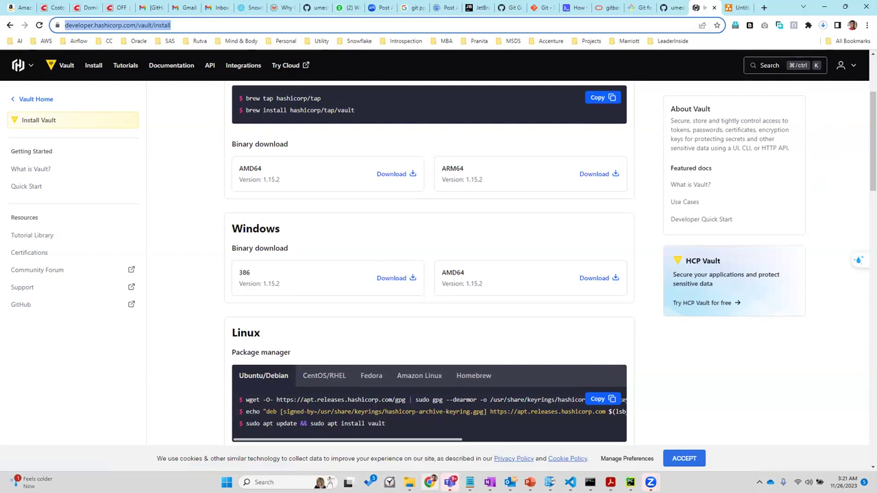
left_click(650, 483)
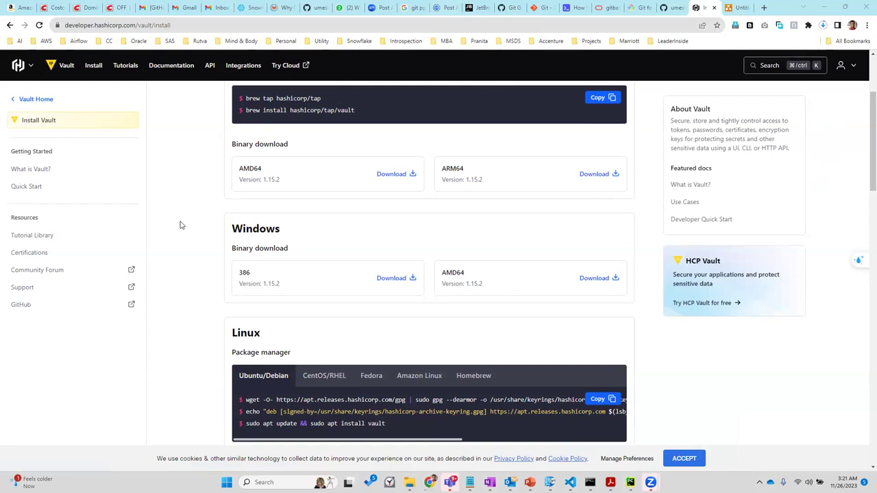
left_click(823, 26)
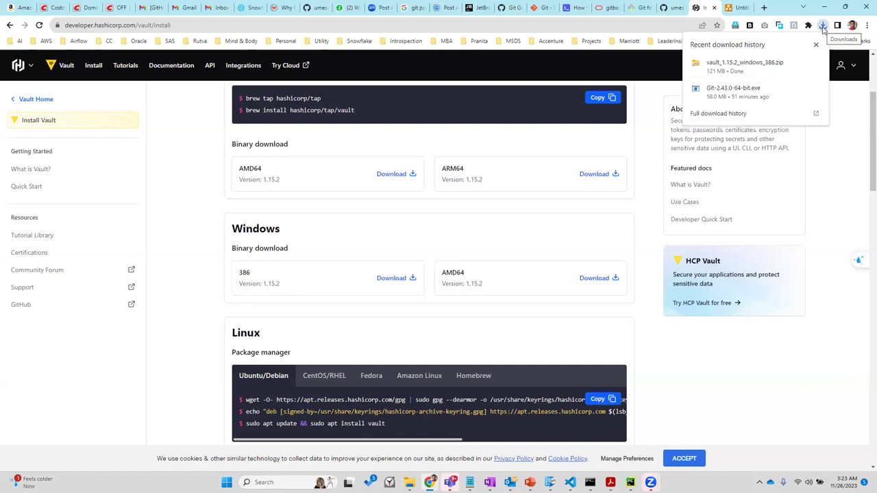
Step: Show the downloaded vault zip in its Downloads folder and cut it
left_click(801, 65)
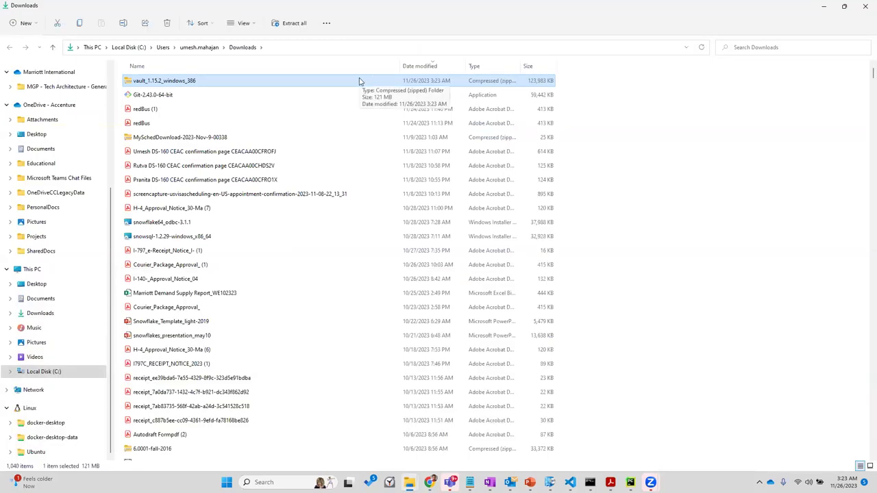
right_click(359, 81)
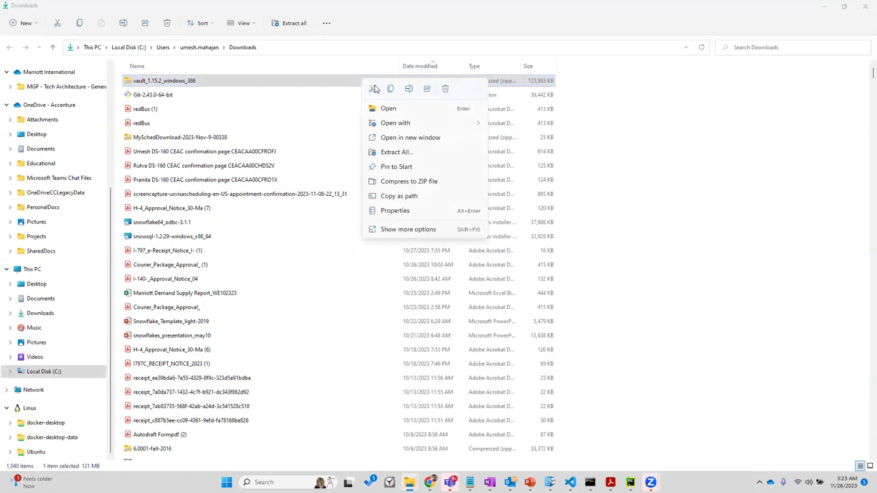
left_click(373, 88)
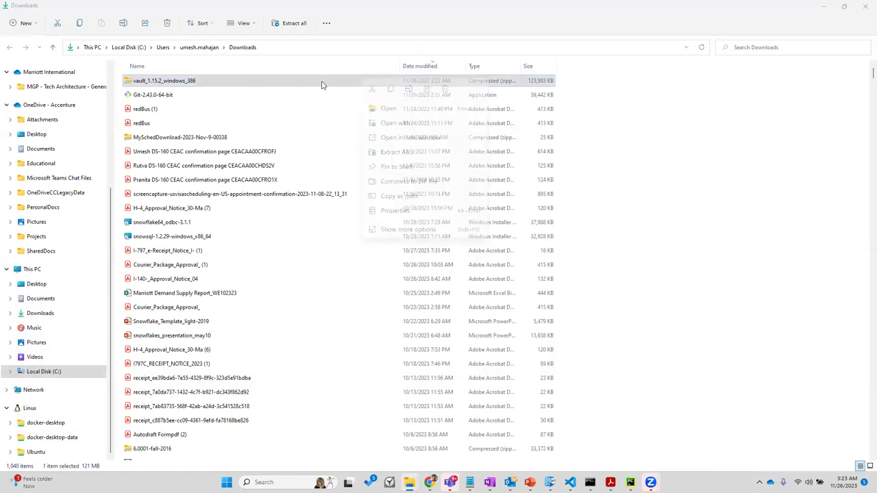
right_click(323, 82)
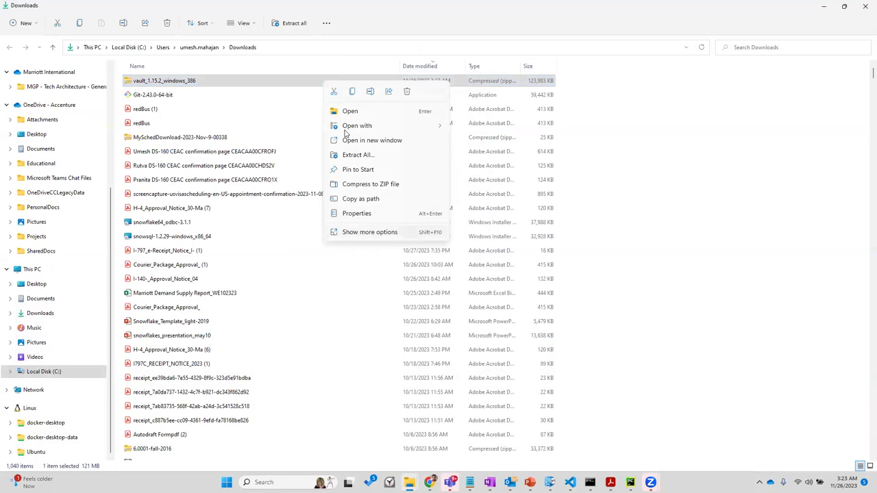
left_click(322, 103)
Step: Browse to C:\workspace\softwares, check the existing vault folder, and paste the zip there
left_click(46, 374)
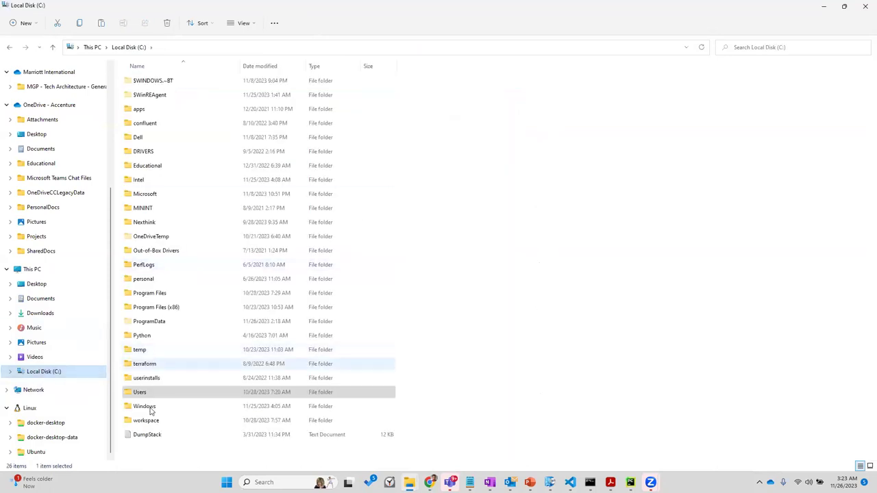
double_click(146, 420)
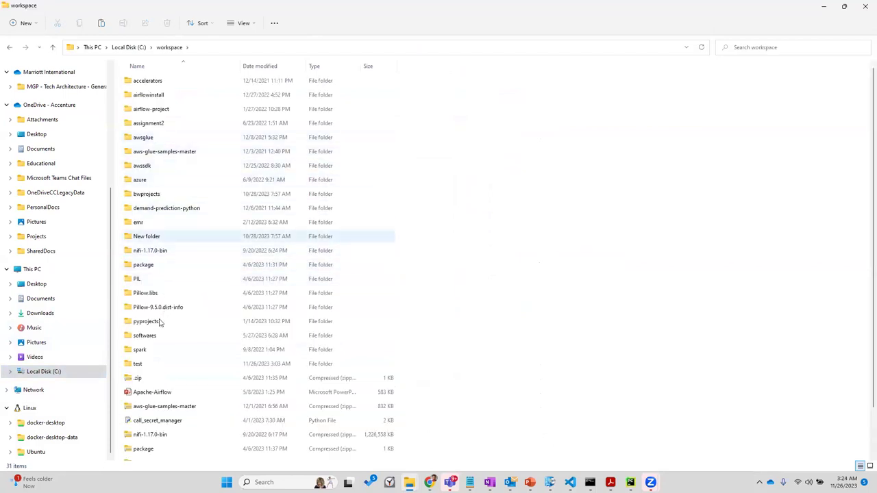
double_click(145, 336)
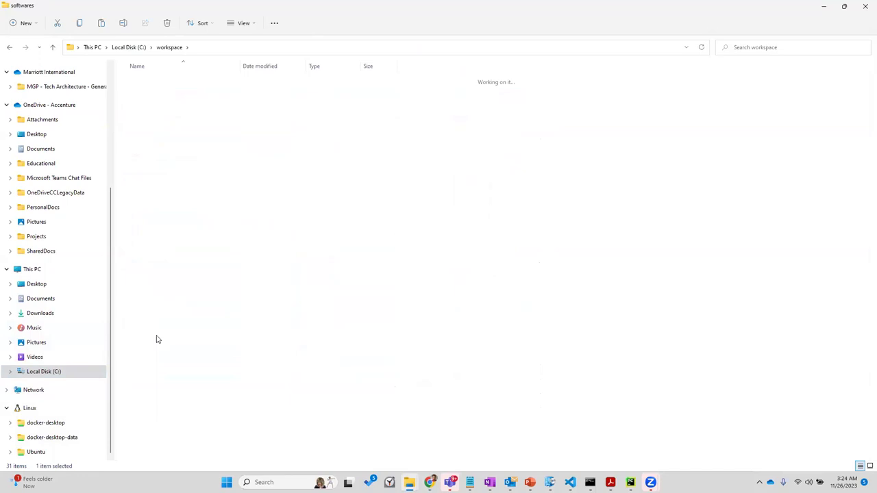
right_click(191, 270)
double_click(142, 110)
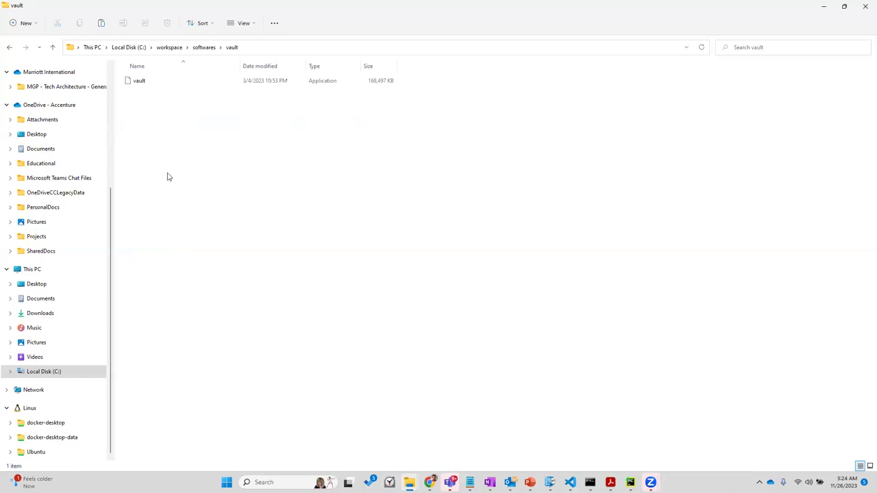
key("alt+Left")
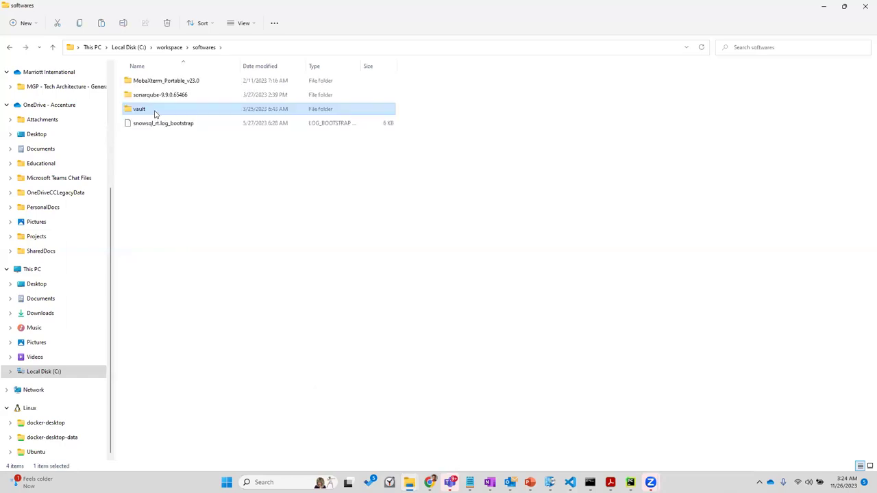
double_click(154, 109)
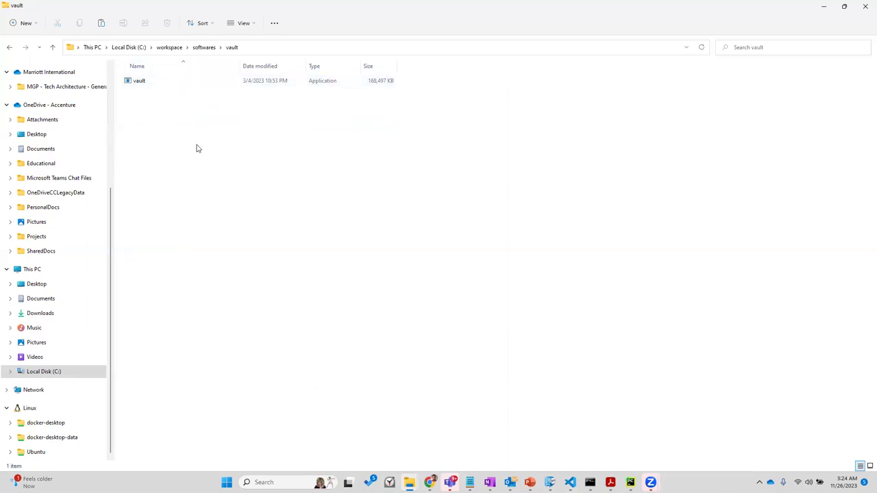
key("alt+Left")
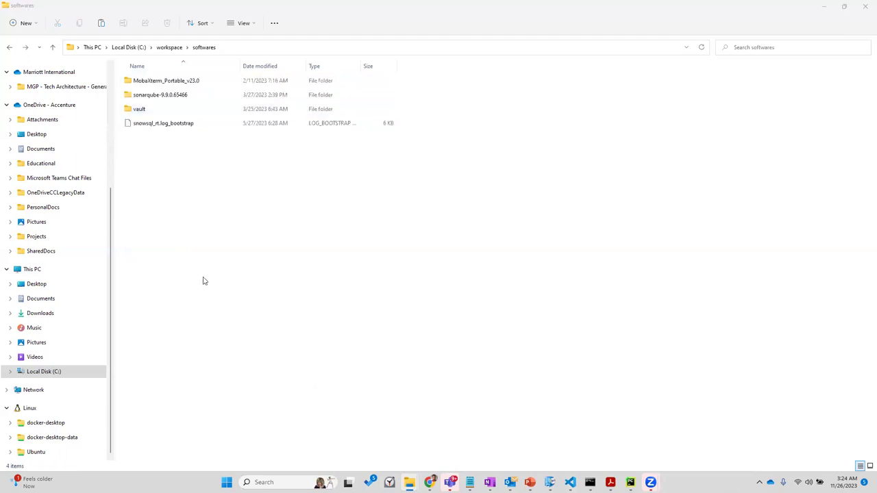
left_click(203, 281)
key("ctrl+v")
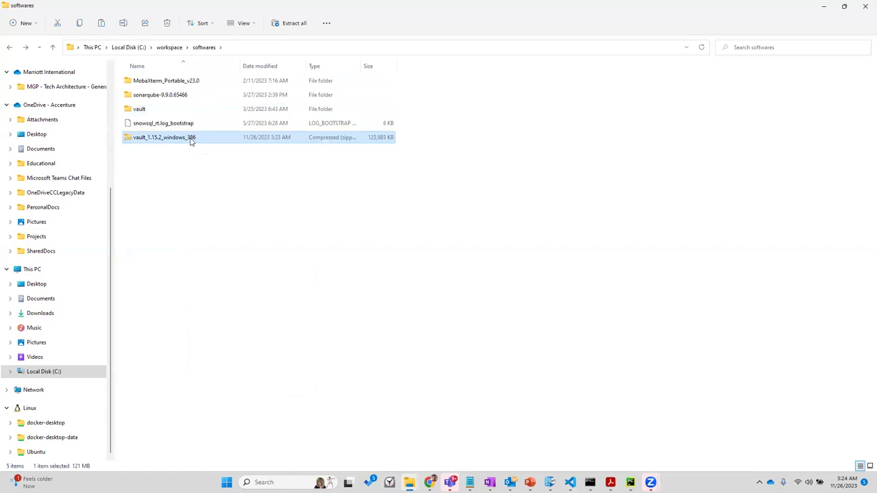
Step: Extract All the zip into a vault_1.15.2_windows_386 folder inside softwares
right_click(191, 140)
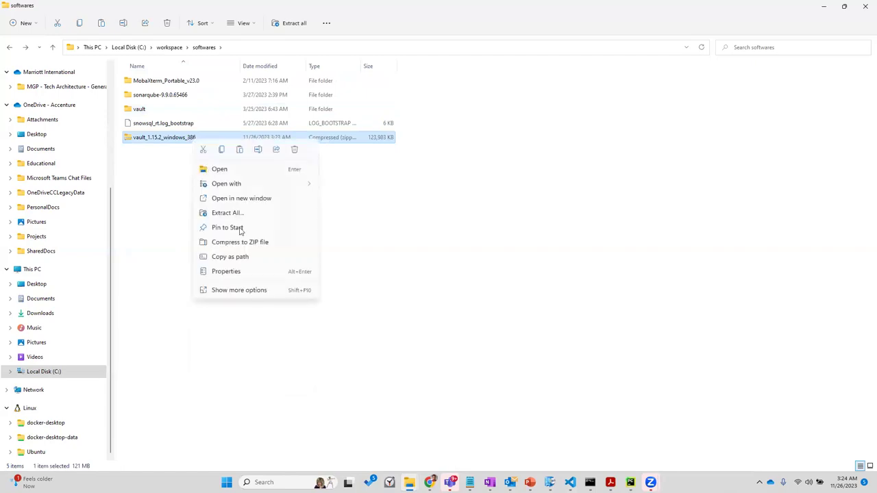
left_click(286, 214)
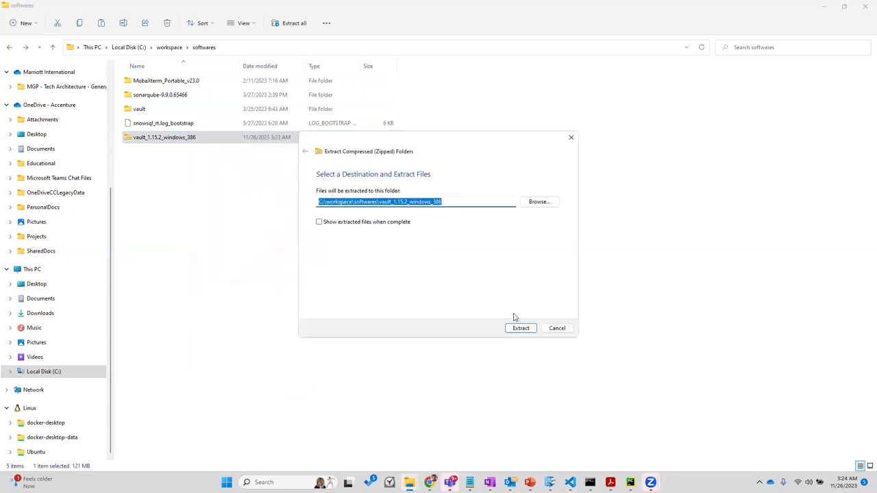
left_click(522, 328)
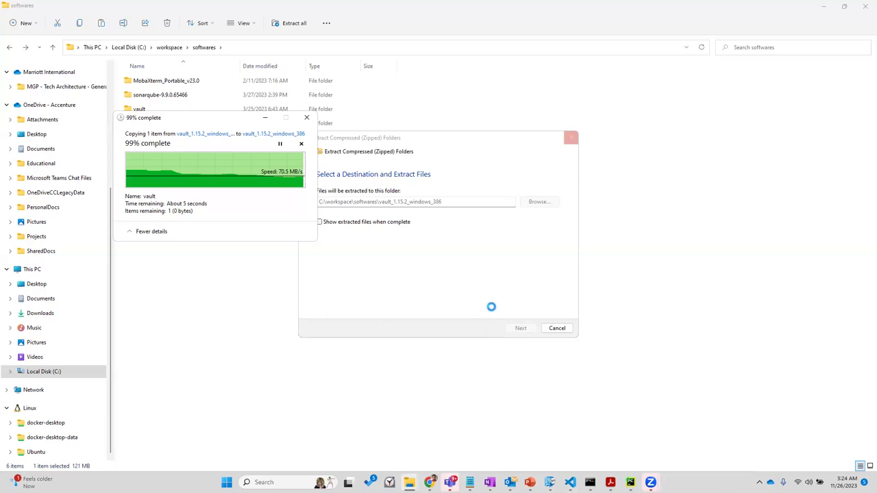
mouse_move(650, 483)
left_click(650, 482)
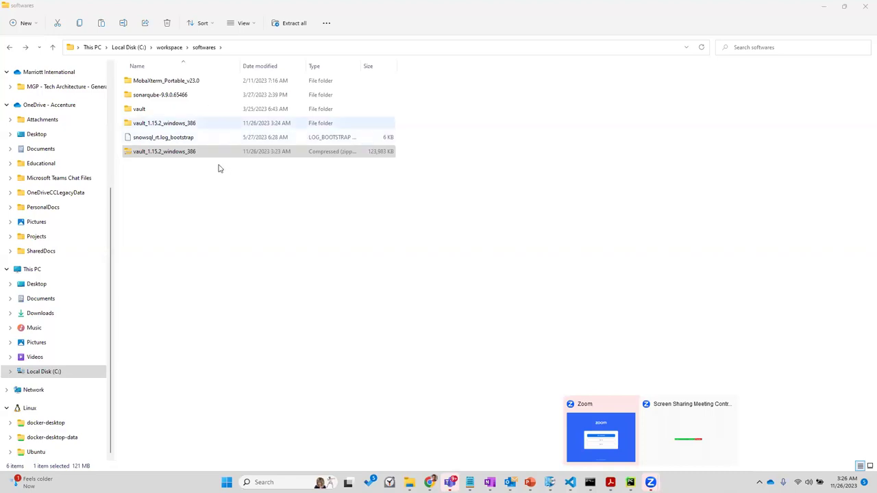
Step: Copy the new vault.exe from vault_1.15.2_windows_386 and open the old softwares\vault folder
double_click(191, 124)
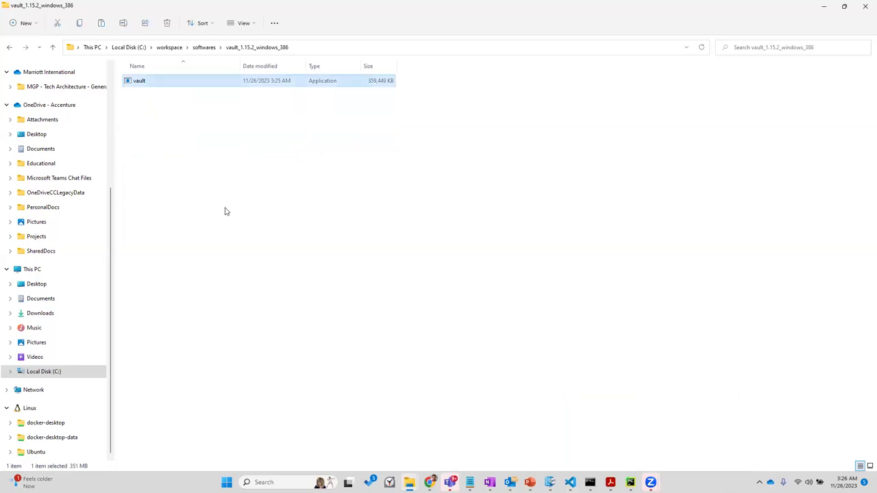
key("alt+Left")
key("Up")
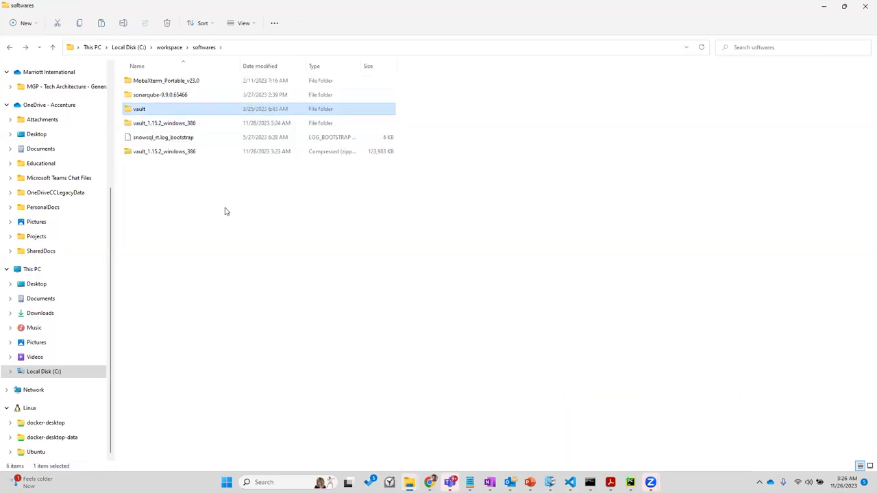
key("Return")
Step: Permanently delete the old vault.exe, paste the new one, and return to Chrome
key("shift+Delete")
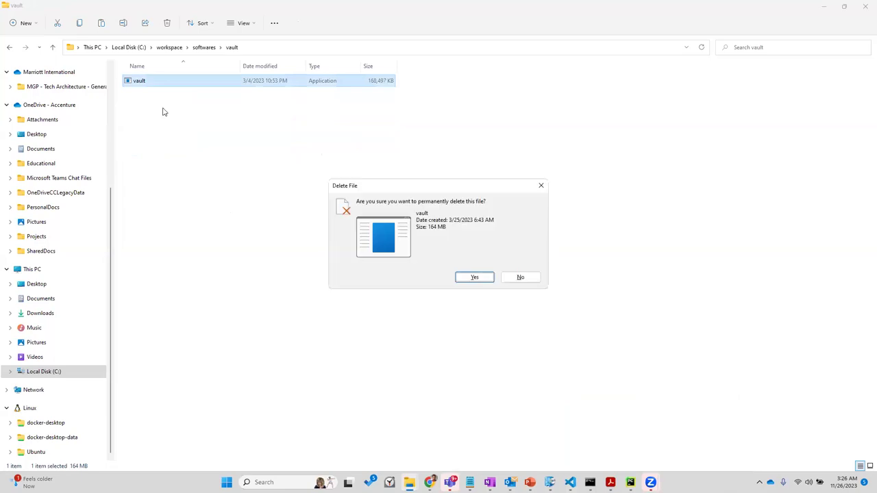
key("Return")
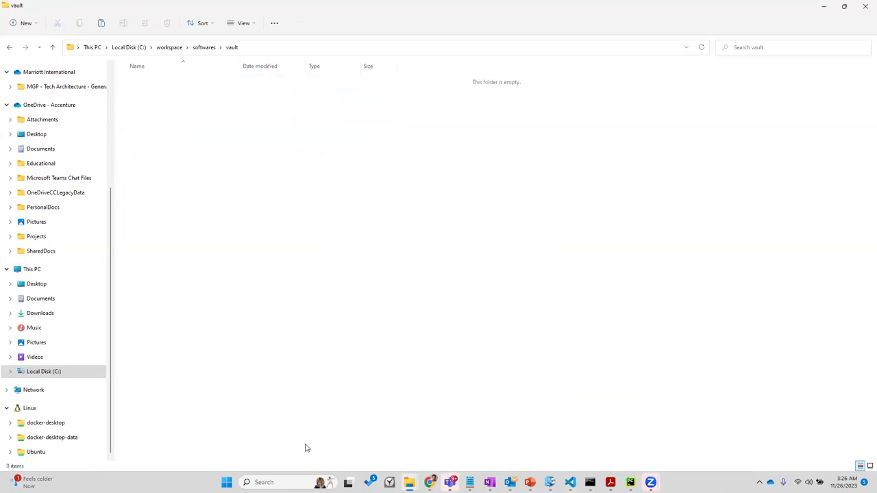
key("ctrl+v")
key("super+s")
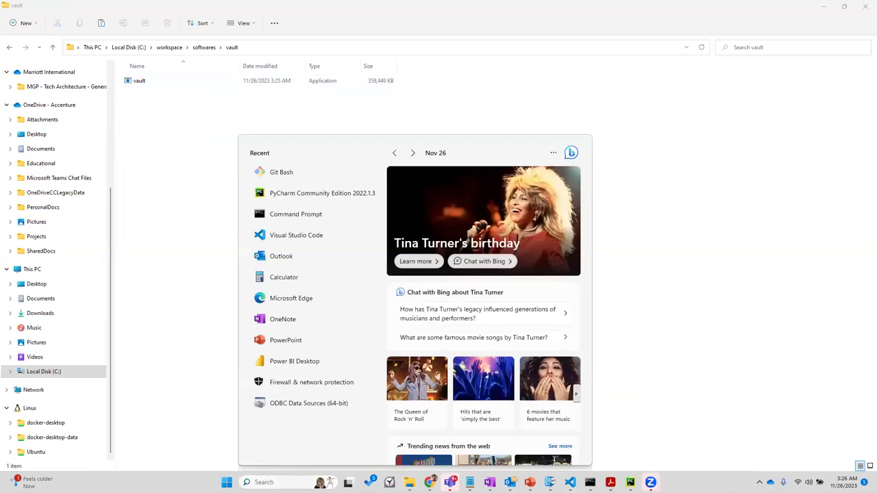
key("alt+Tab")
key("alt+Tab")
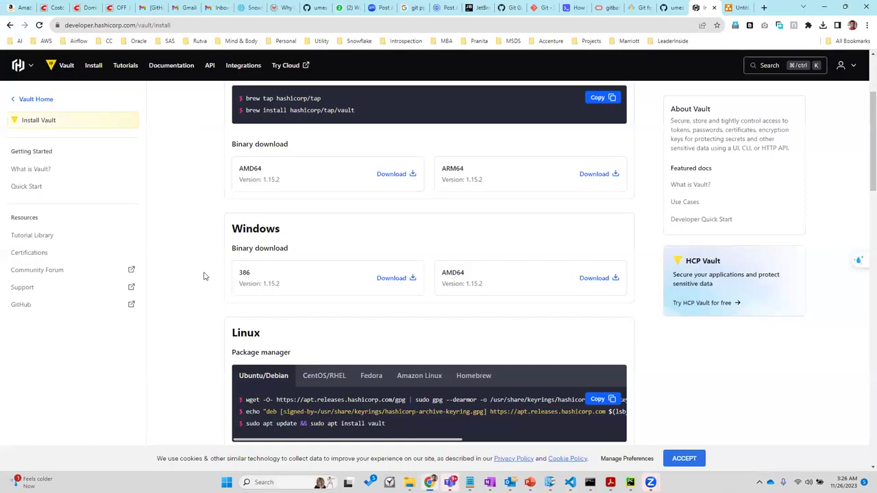
Step: From Quick Start, filter the docs sidebar for 'dev' and read the 'Dev' Server page
left_click(27, 187)
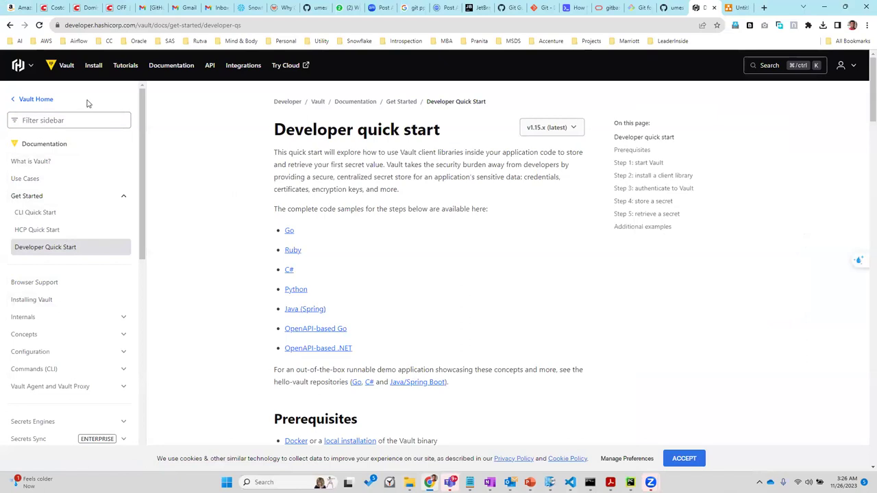
left_click(74, 120)
type("dev")
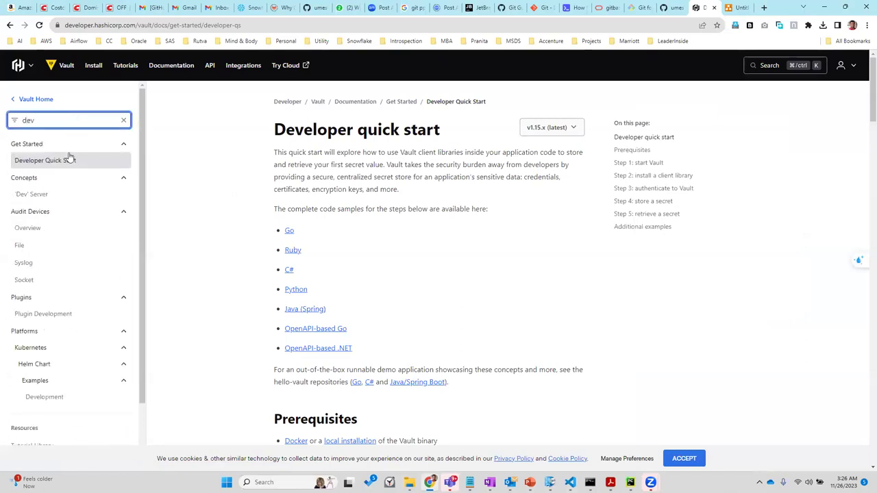
left_click(35, 194)
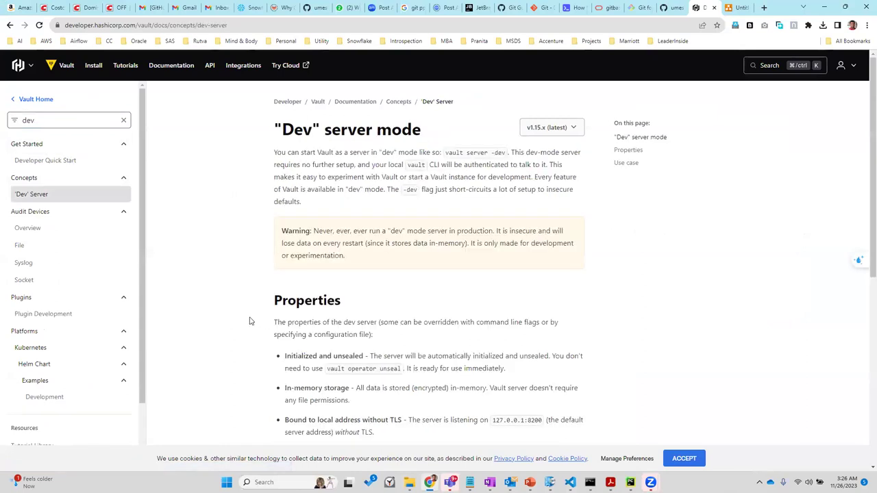
scroll(249, 321, "down", 3)
scroll(249, 321, "down", 3)
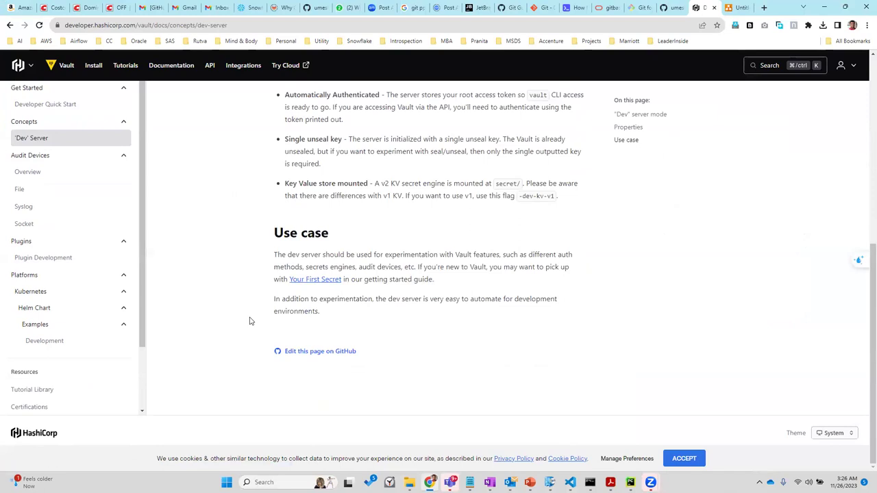
scroll(250, 320, "up", 5)
scroll(250, 321, "down", 5)
Step: Open the 'Your first secret' guide and search the page for 'dev' mentions
left_click(307, 281)
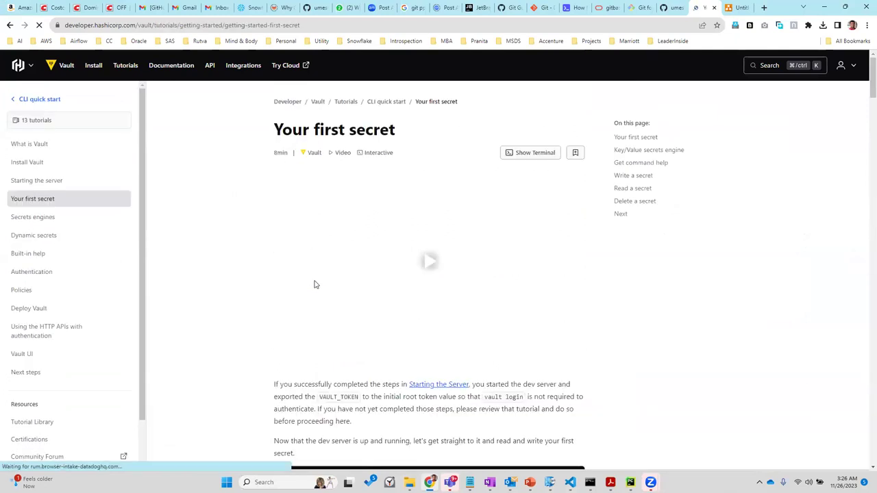
scroll(529, 309, "down", 5)
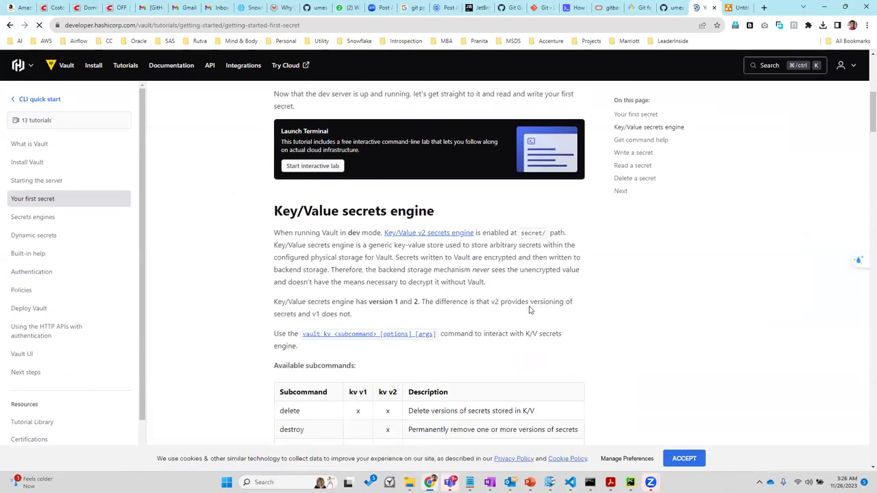
scroll(529, 310, "down", 4)
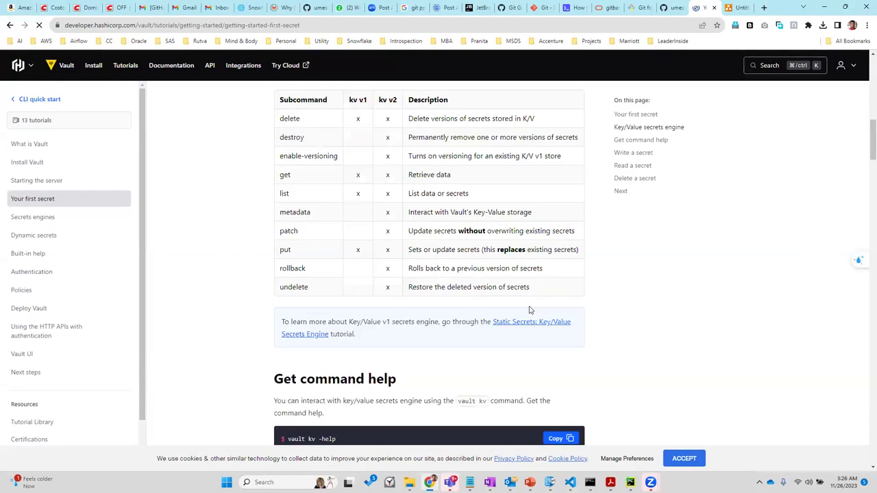
scroll(529, 309, "down", 15)
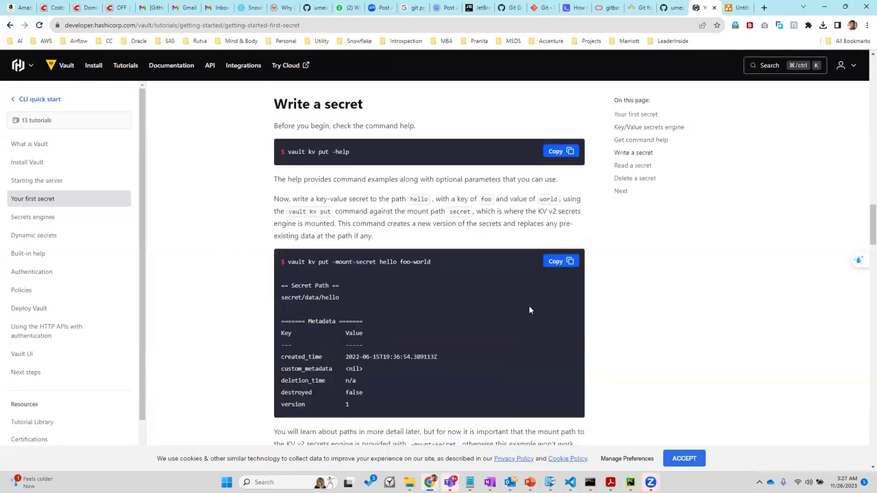
scroll(529, 309, "down", 9)
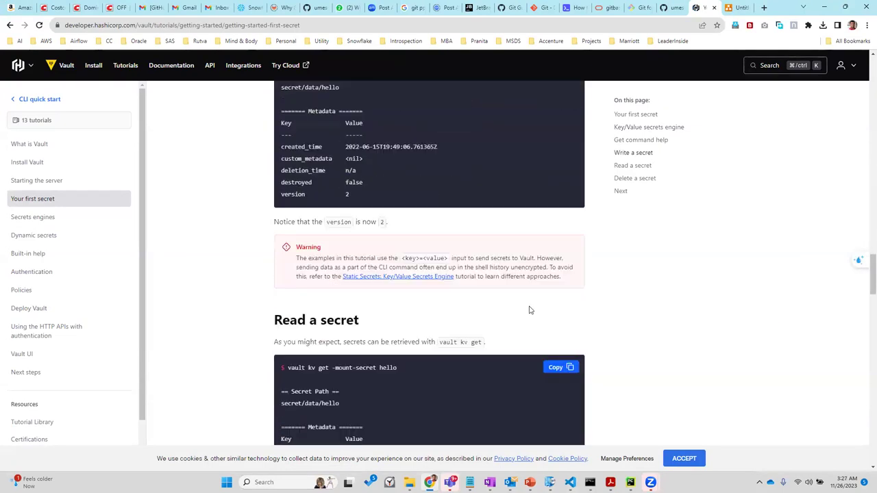
key("ctrl+f")
type("dev")
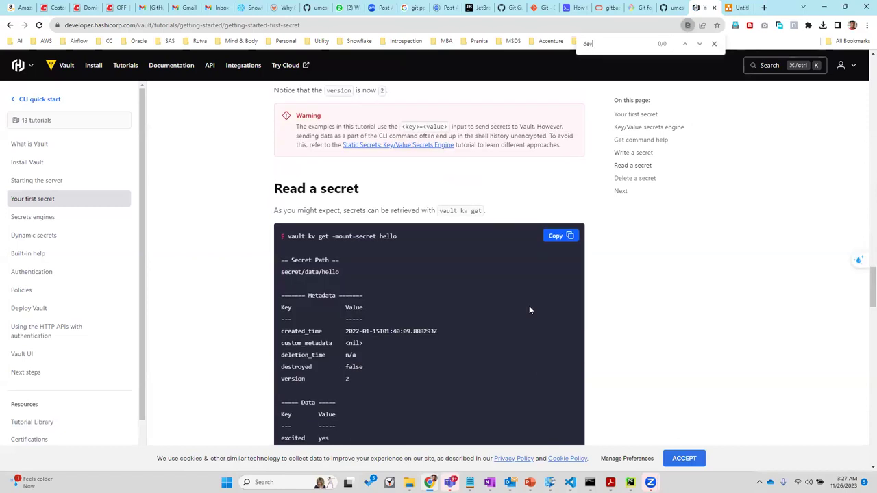
key("Return")
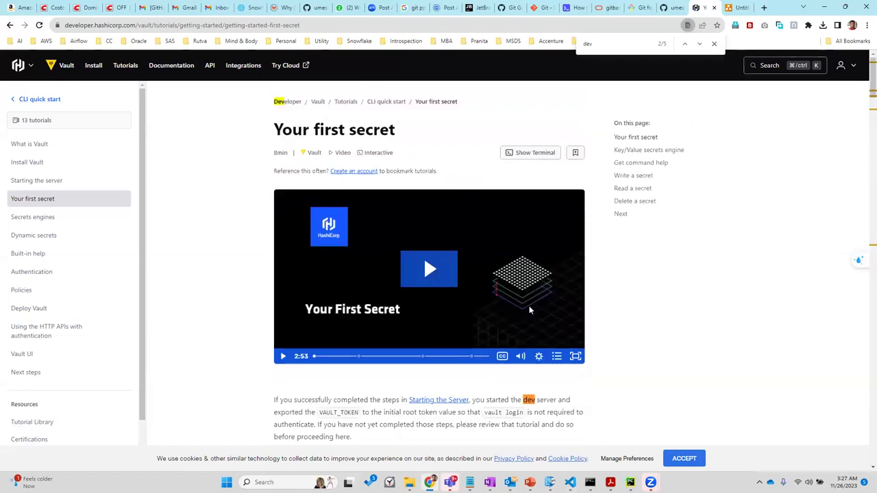
key("Return")
key("Return")
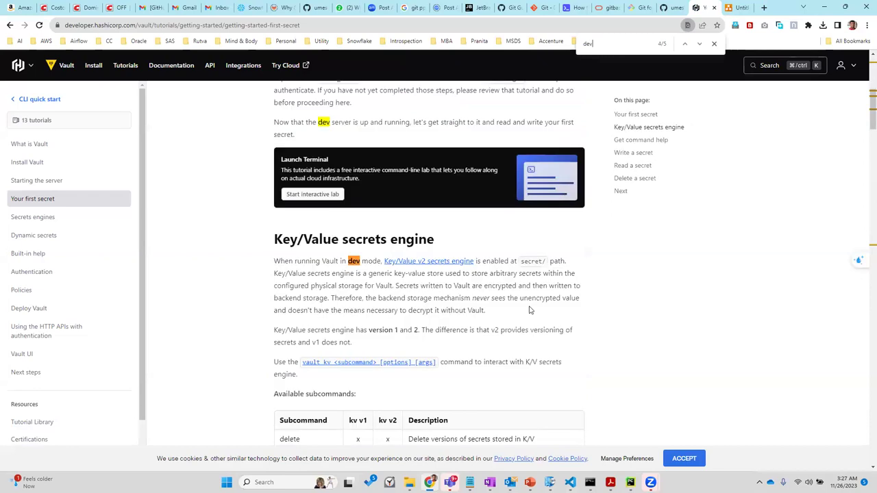
key("Return")
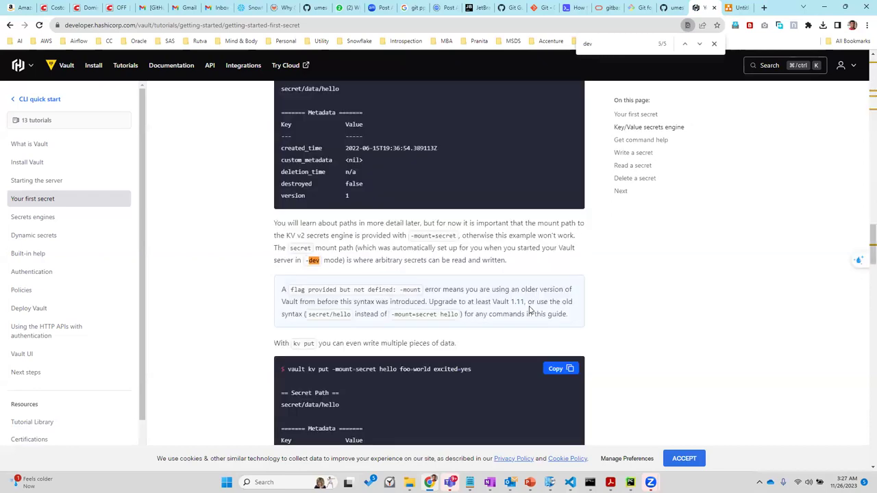
scroll(529, 311, "up", 2)
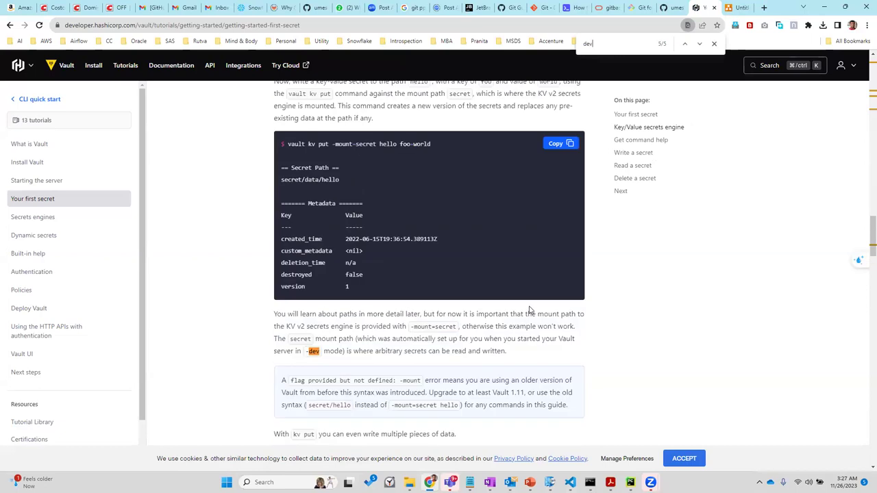
scroll(530, 310, "down", 4)
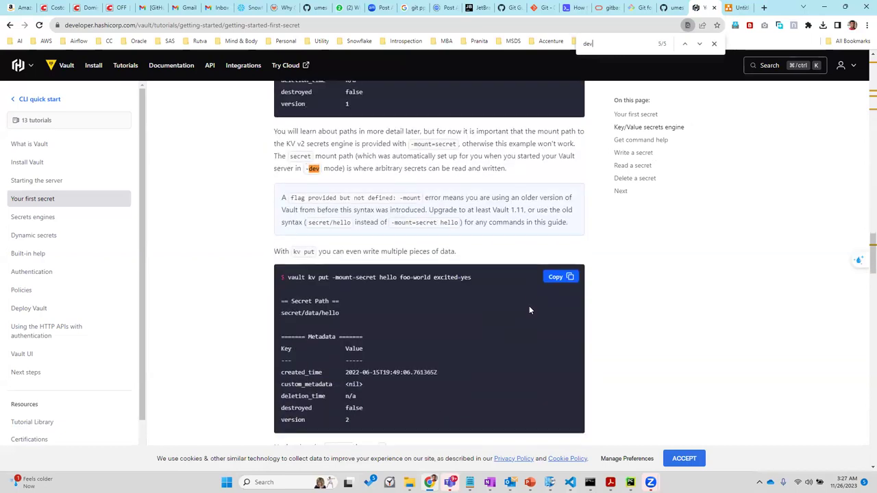
key("Return")
key("Return")
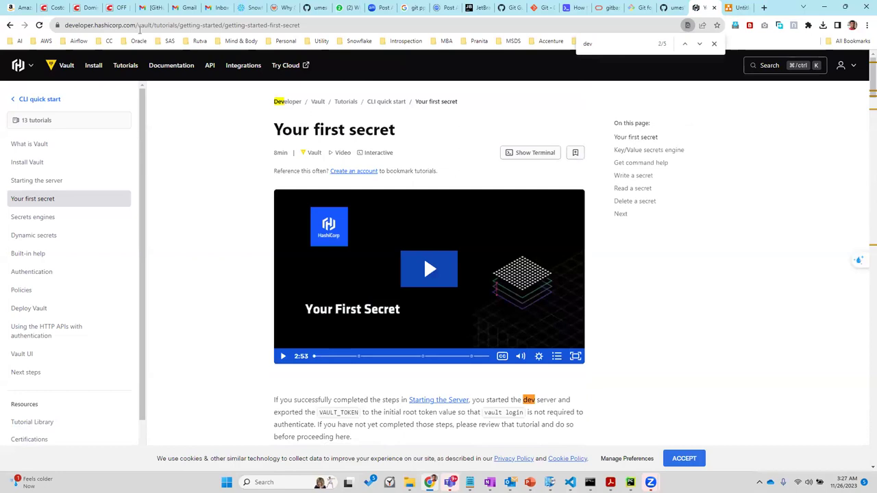
key("Return")
key("Return")
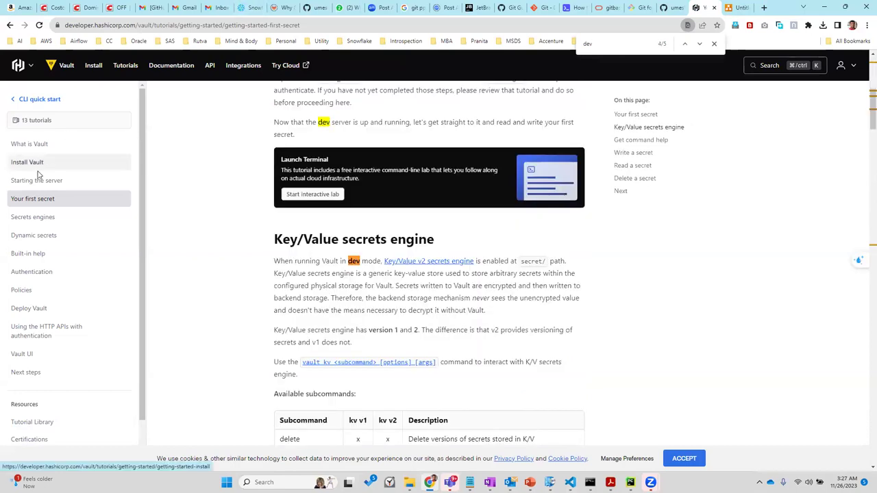
Step: Open the Starting the server tutorial and copy its vault server -dev command
left_click(38, 181)
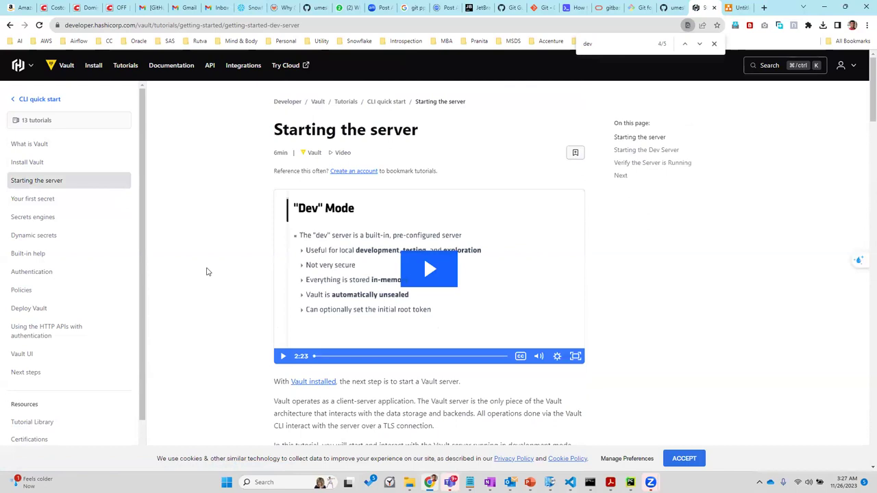
scroll(207, 272, "down", 4)
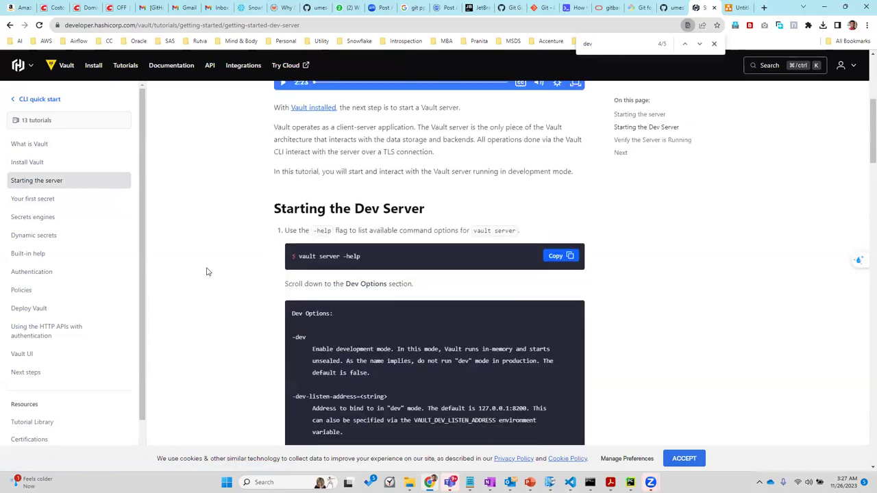
scroll(207, 272, "down", 3)
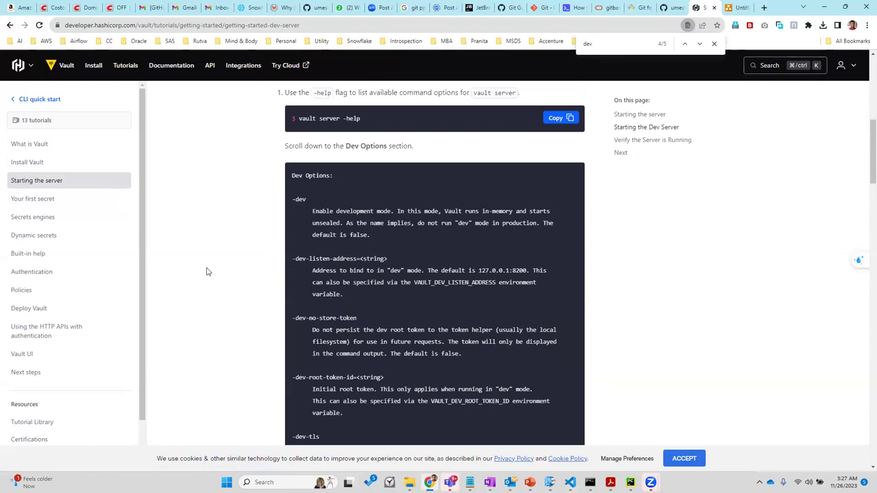
scroll(208, 272, "up", 2)
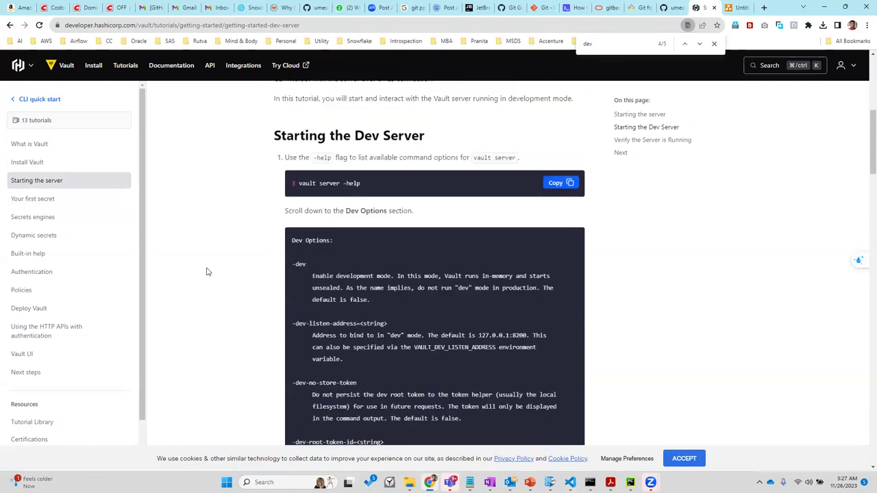
scroll(208, 273, "down", 1)
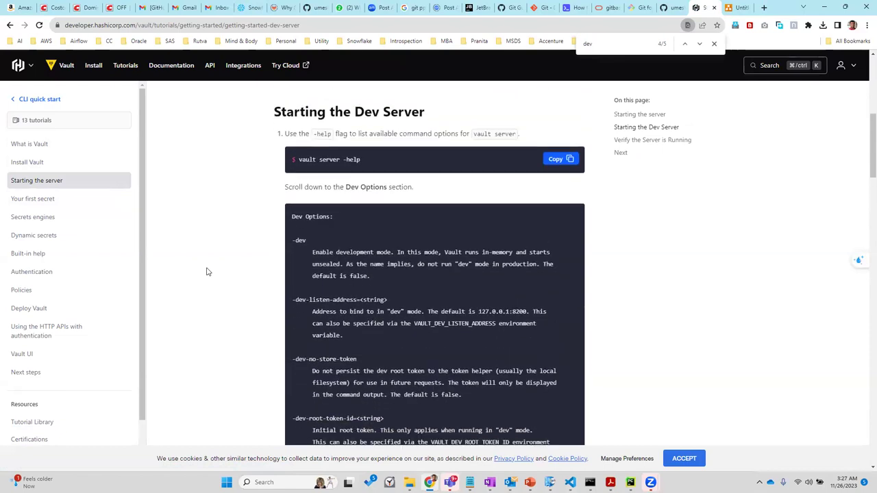
scroll(208, 272, "down", 5)
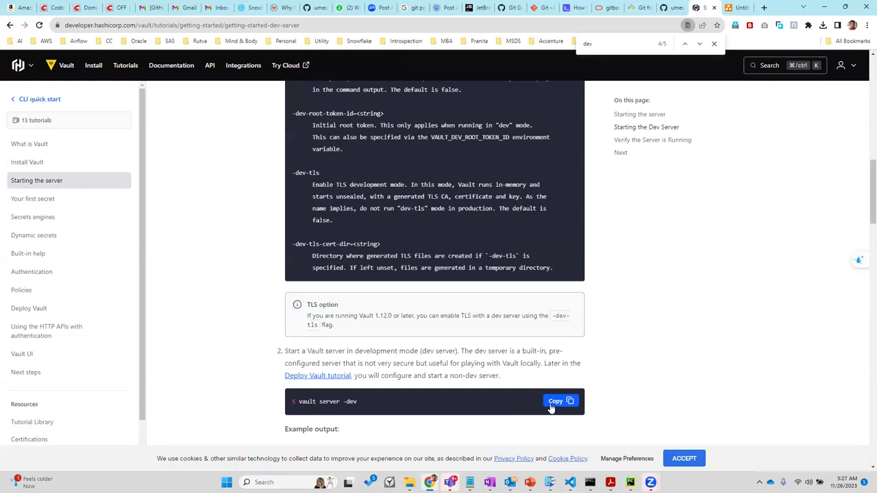
left_click(553, 402)
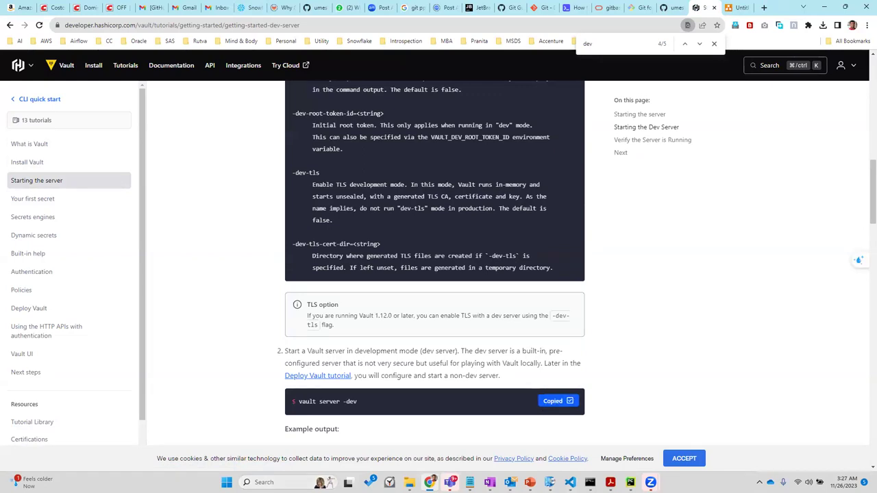
key("super")
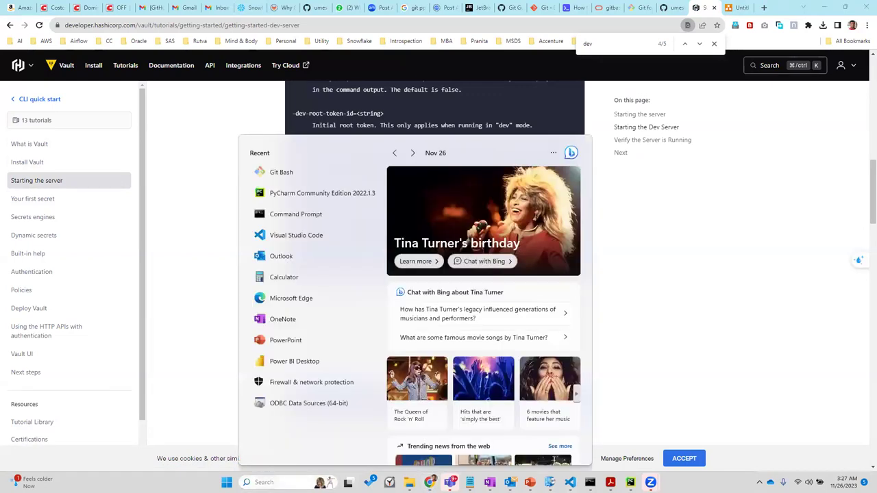
Step: Launch WSL from Windows search and open the console's Properties
type("wordsl")
key("Return")
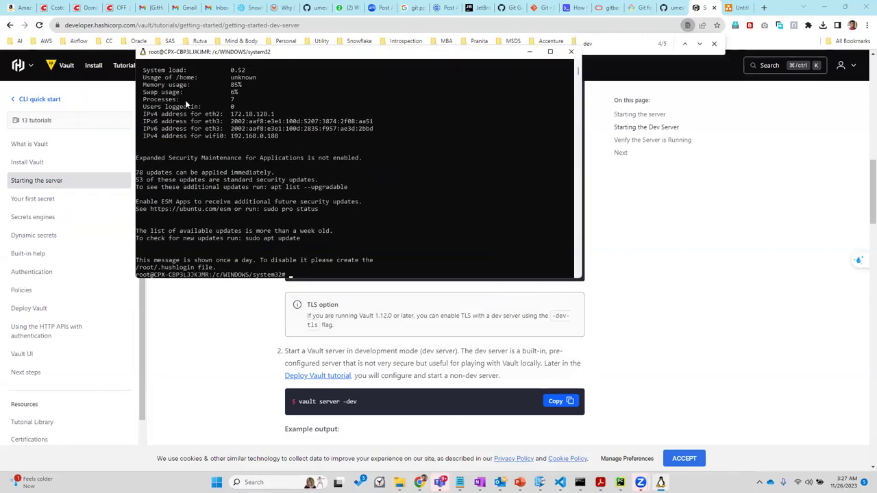
key("alt+space")
key("Down")
key("Down")
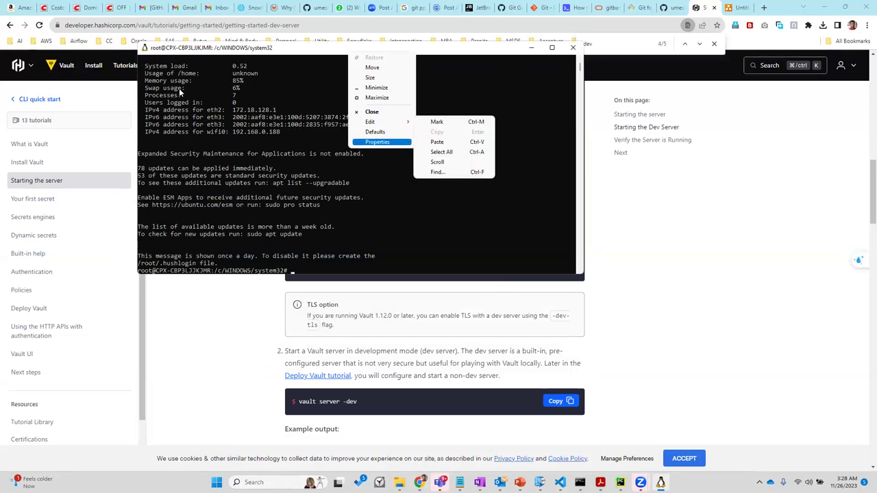
key("Return")
Step: Set a purple (136, 23, 152) screen background and larger font, then maximize the terminal
left_click(182, 71)
left_click(226, 71)
left_click(296, 133)
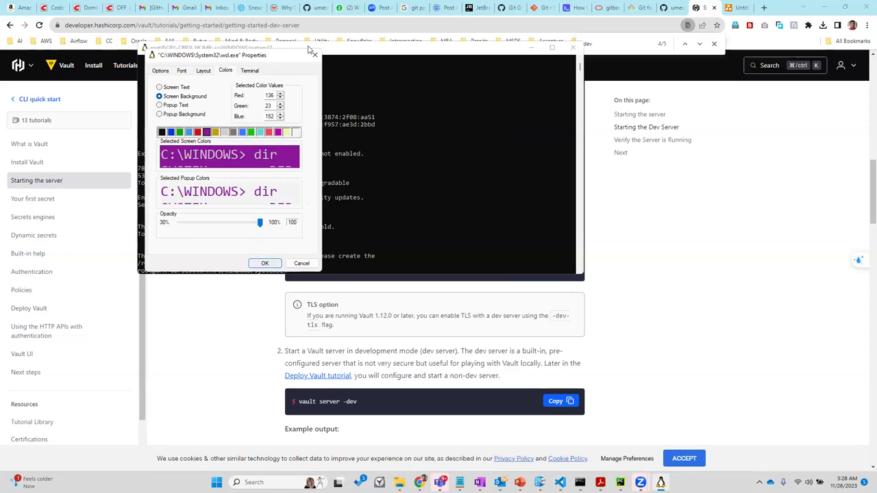
key("Return")
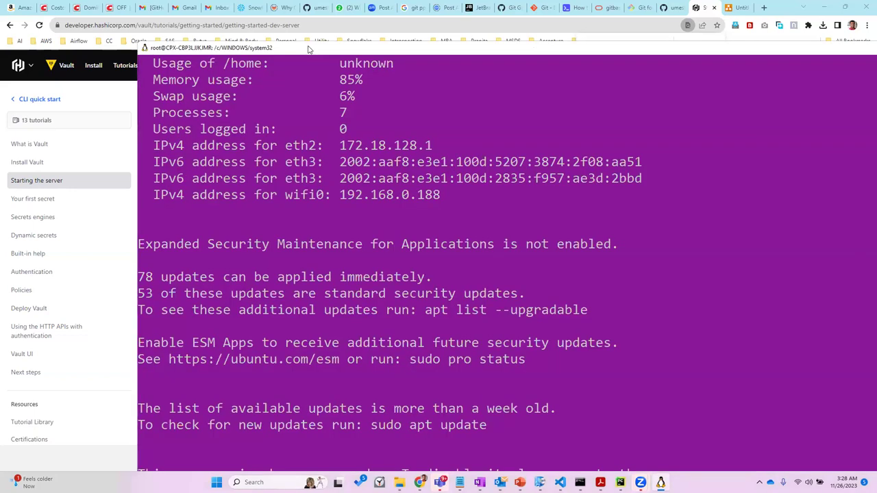
double_click(307, 50)
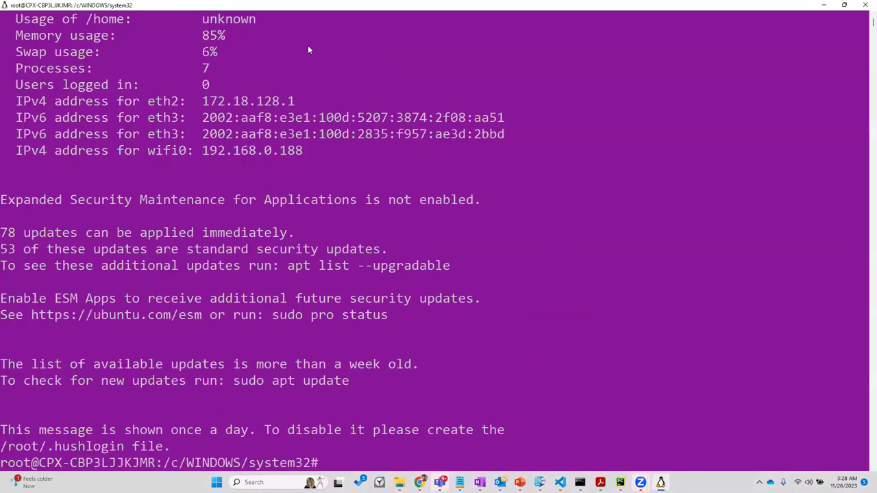
Step: Clear the terminal and change directory to /c/workspace/softwares
type("cls")
key("Return")
type("clear")
key("Return")
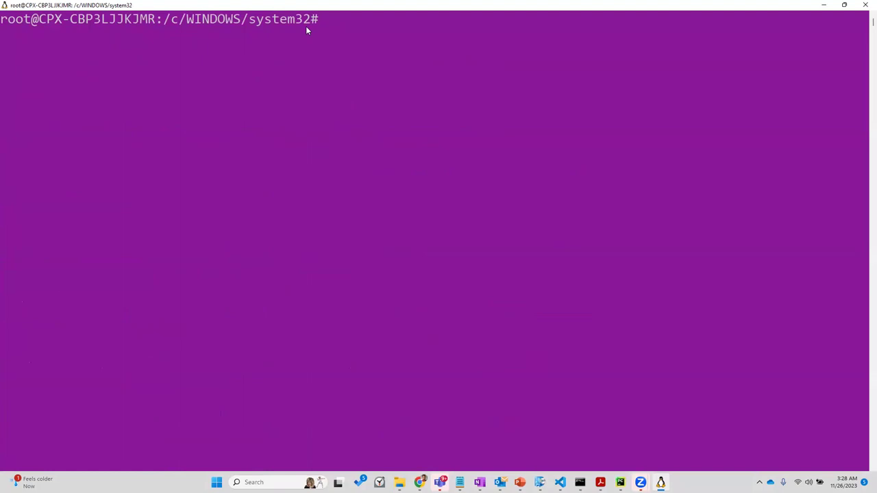
type("cd ../")
key("Return")
type("cd ../")
key("Return")
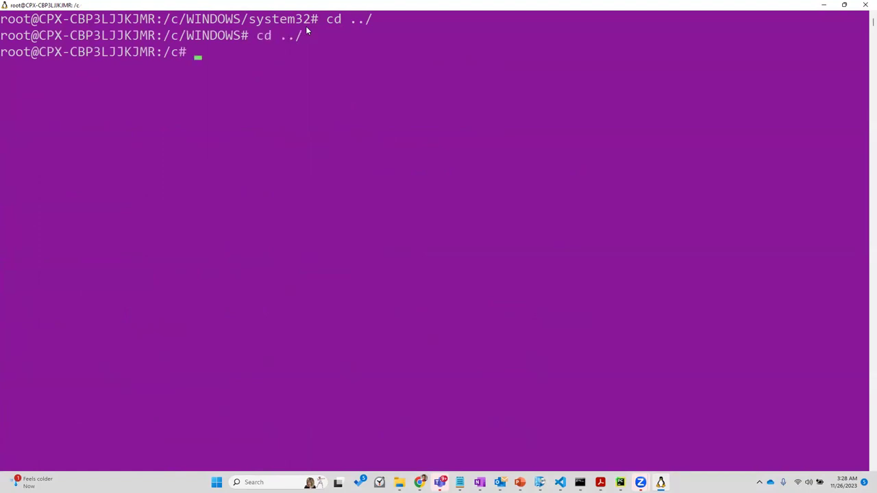
type("cd wo")
key("Tab")
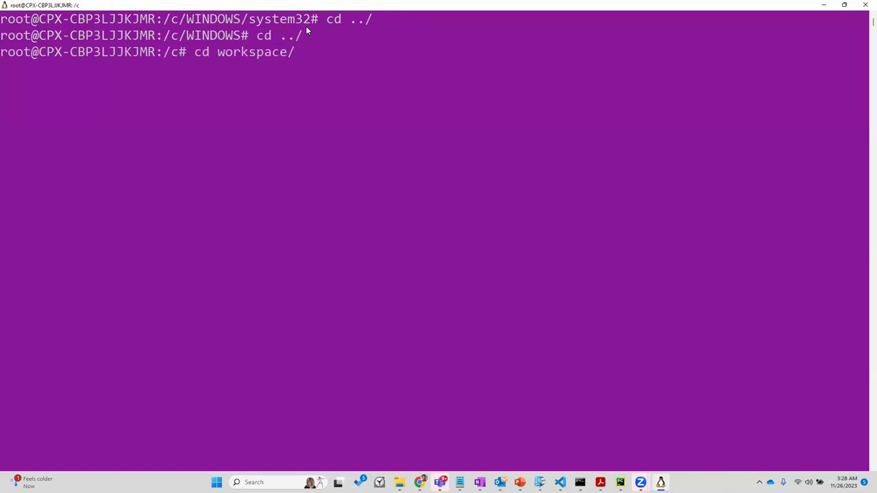
type("b")
key("BackSpace")
type("so")
key("Tab")
key("Return")
Step: Enter the vault folder, list its files, and run the pasted vault server -dev command
type("vd vault")
key("Return")
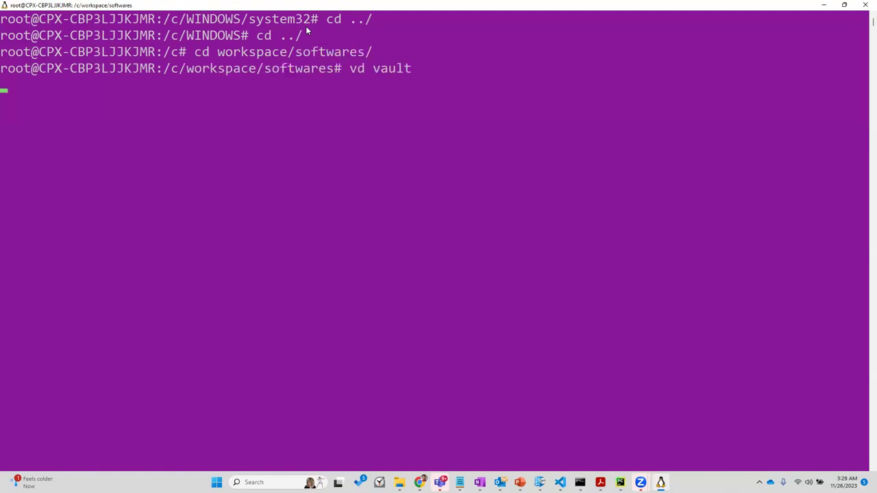
type("cd vault")
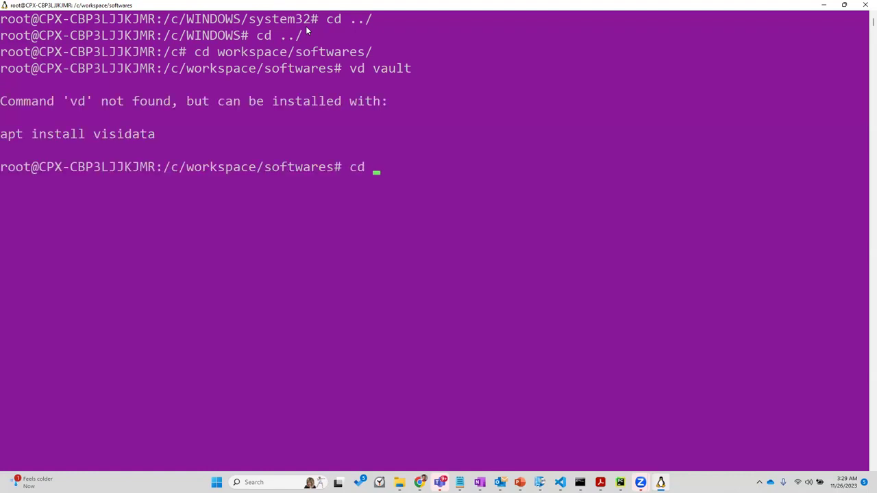
key("Return")
type("l")
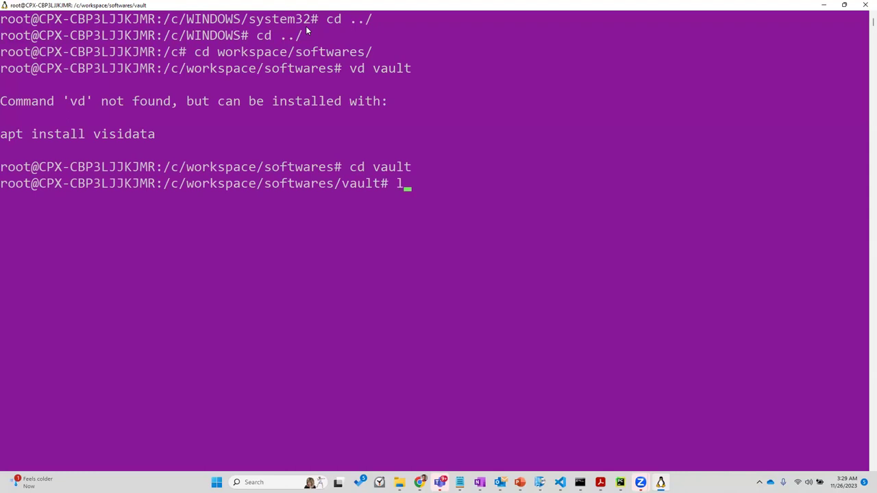
type("s")
key("Return")
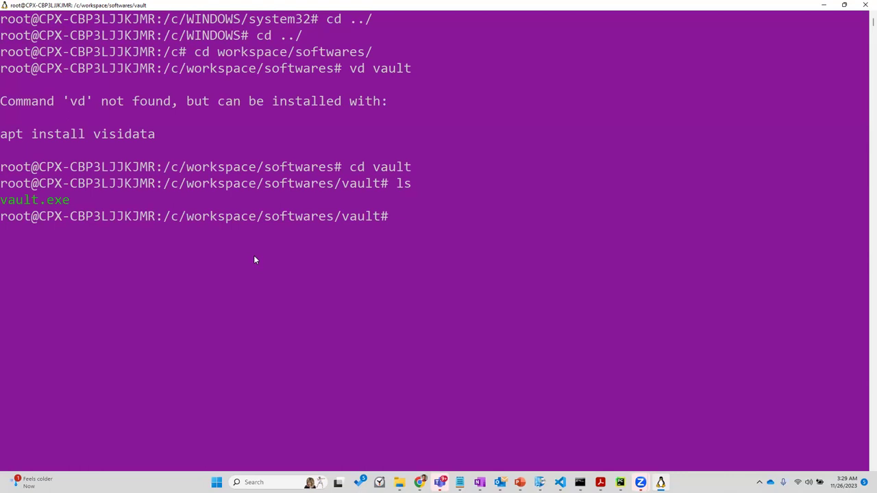
key("ctrl+v")
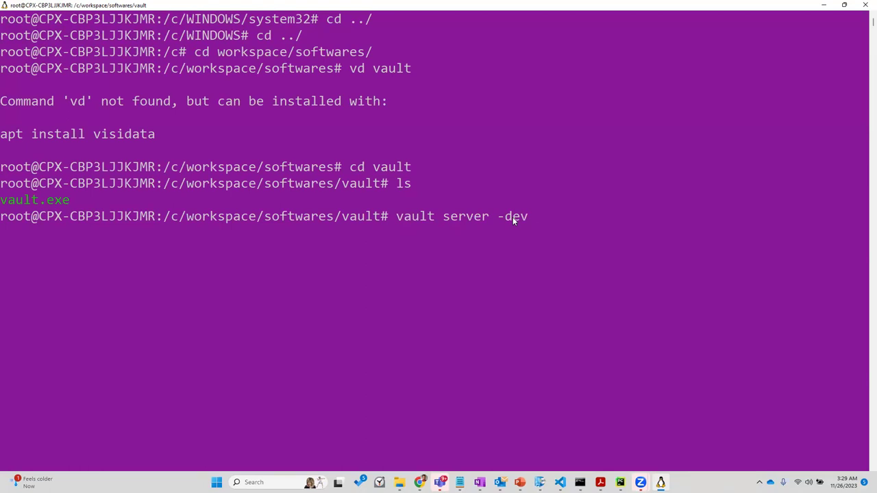
key("Return")
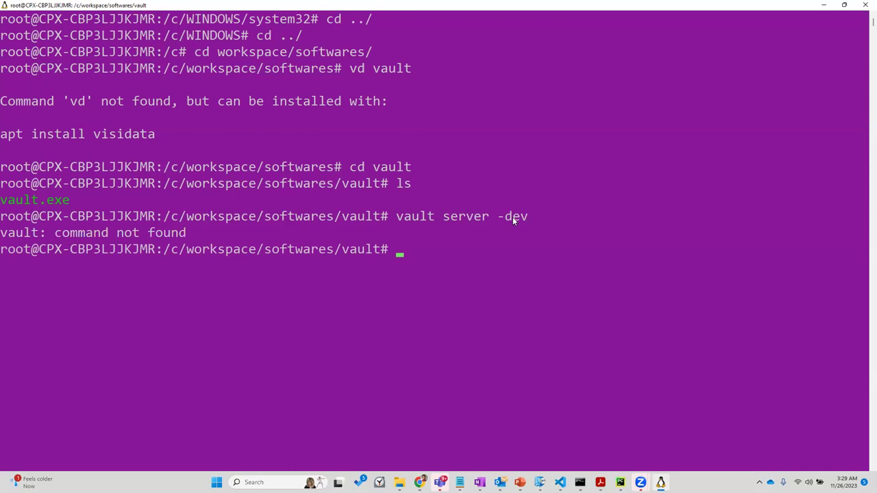
Step: Retry the dev server command with .exe appended, then list the vault folder again
key("Up")
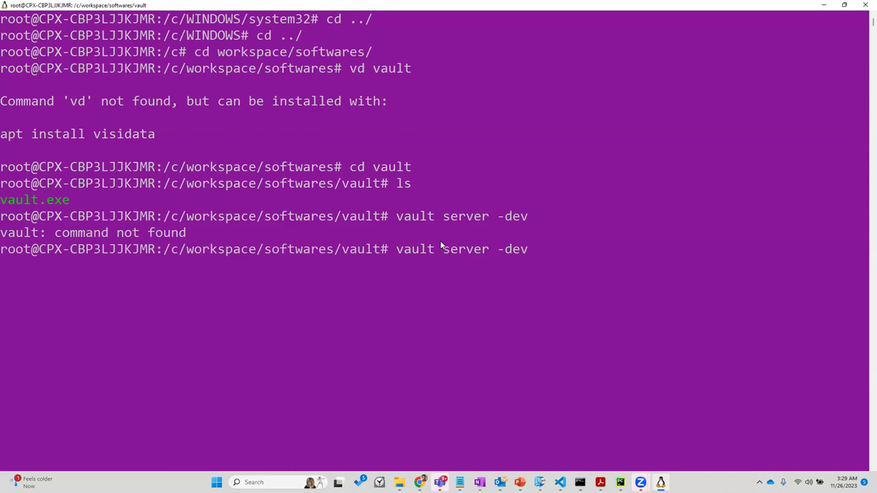
type(".exe")
key("Return")
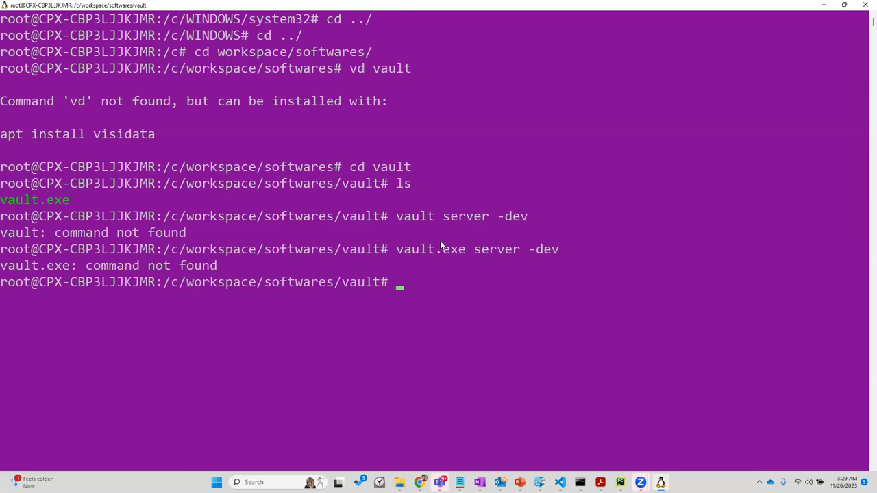
type("ls")
key("Return")
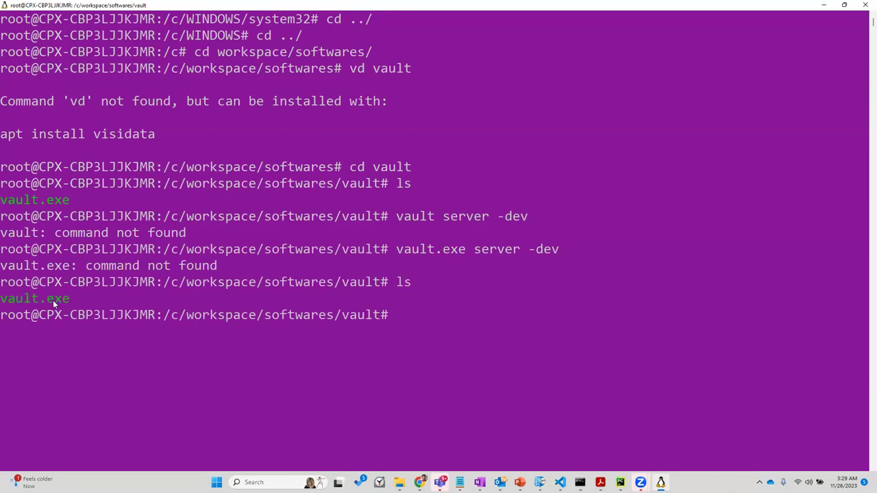
Step: Assemble 'vault.exe server -dev' by copy-pasting from the terminal output and run it
double_click(53, 301)
right_click(53, 302)
right_click(253, 216)
left_click_drag(474, 249, 554, 249)
right_click(554, 249)
right_click(554, 249)
key("Return")
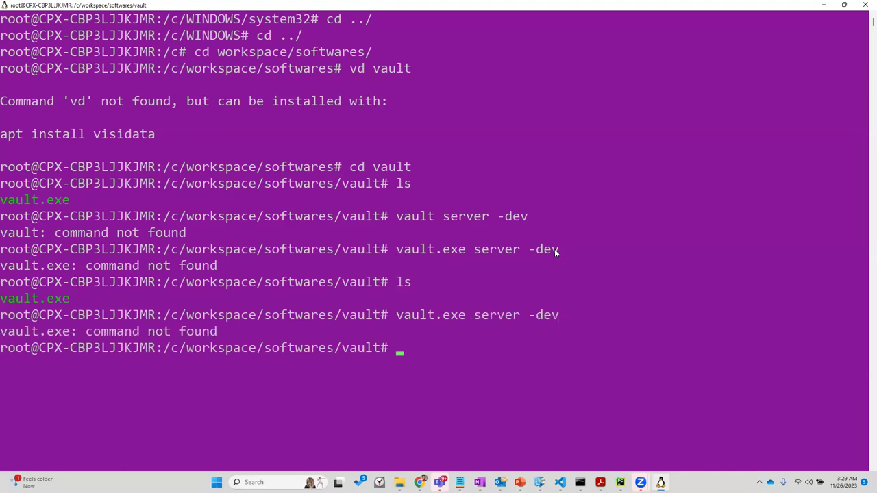
Step: Run vault.exe with no arguments, which also reports command not found
key("Up")
key("BackSpace")
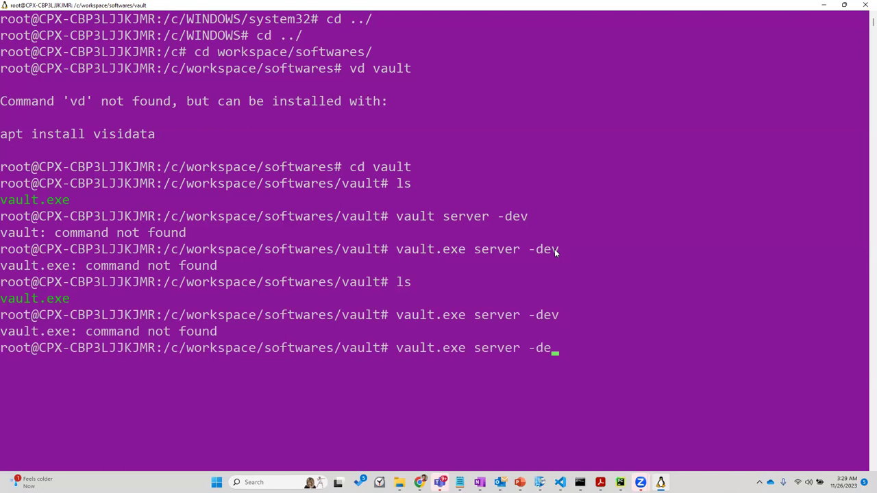
key("BackSpace")
key("BackSpace")
key("BackSpace")
key("BackSpace")
key("BackSpace")
key("BackSpace")
key("BackSpace")
key("BackSpace")
key("BackSpace")
key("BackSpace")
key("BackSpace")
key("Return")
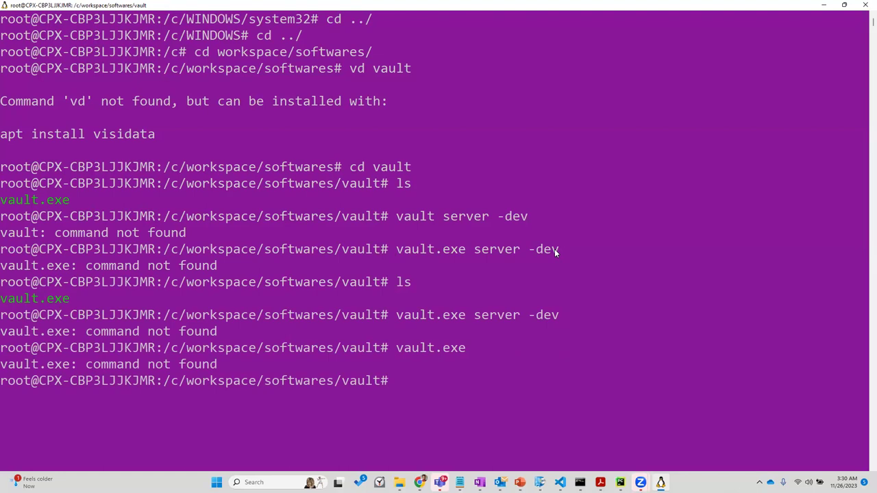
key("alt+Tab")
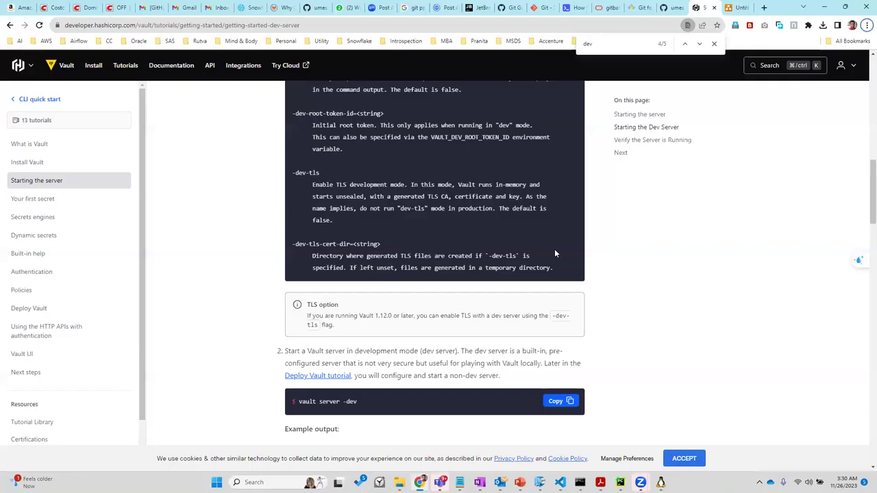
key("alt+Tab")
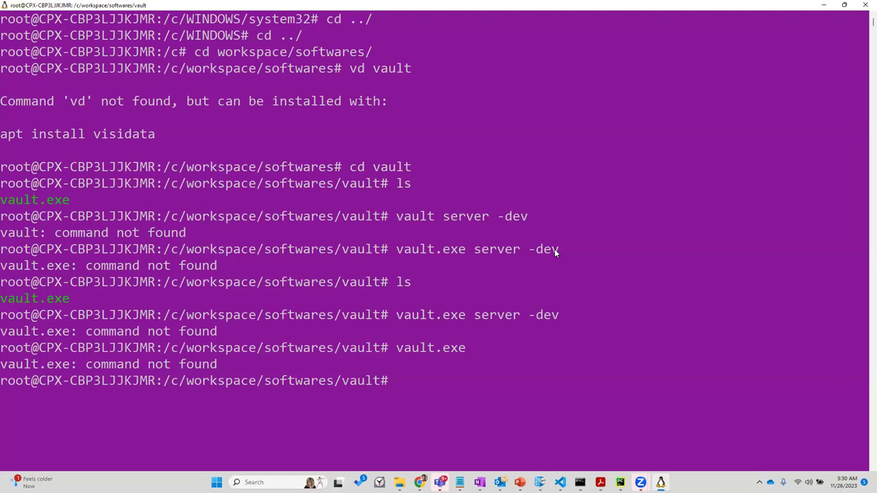
Step: Start a bash shell and run vault, still getting command not found
type("bash")
key("Return")
type("crontab -l")
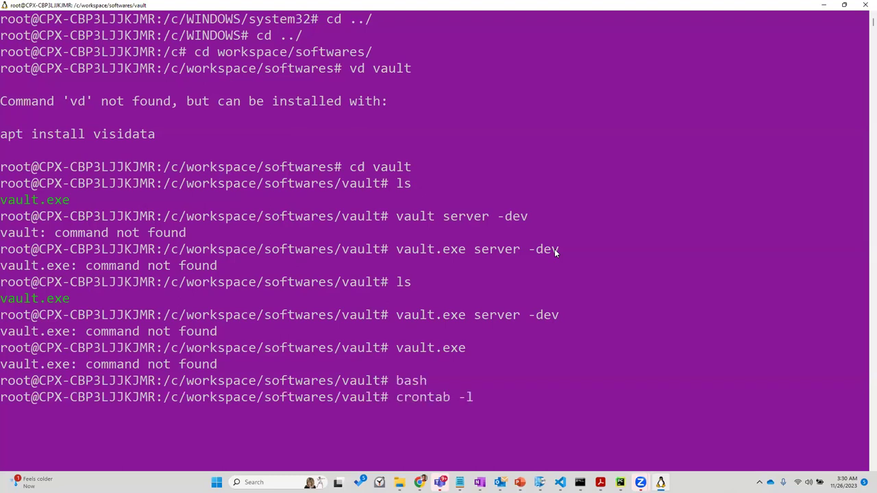
key("Up")
key("ctrl+u")
type("vault")
key("Return")
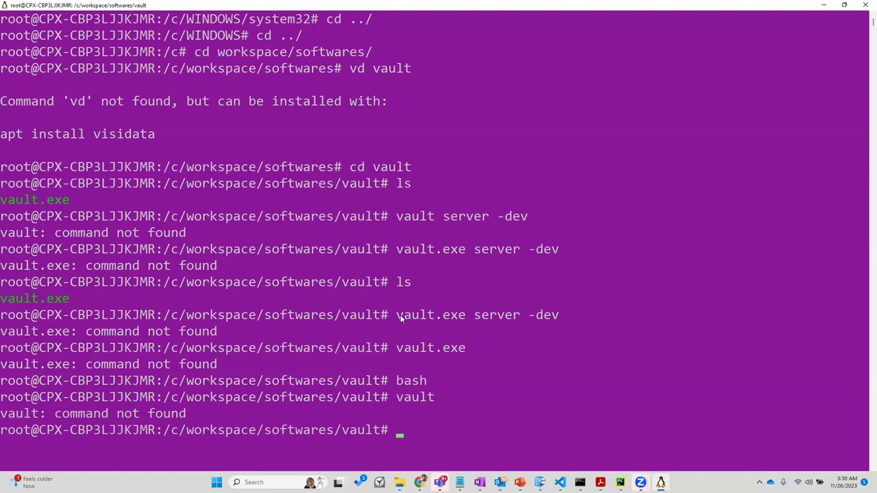
Step: Rerun the pasted vault.exe server -dev command, then search Windows for cmd
left_click_drag(396, 314, 559, 315)
key("super+c")
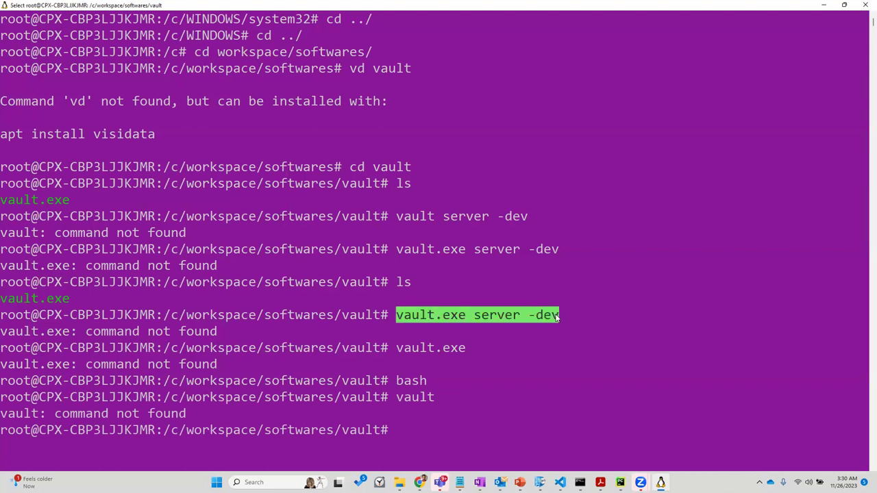
right_click(555, 314)
right_click(555, 314)
key("Return")
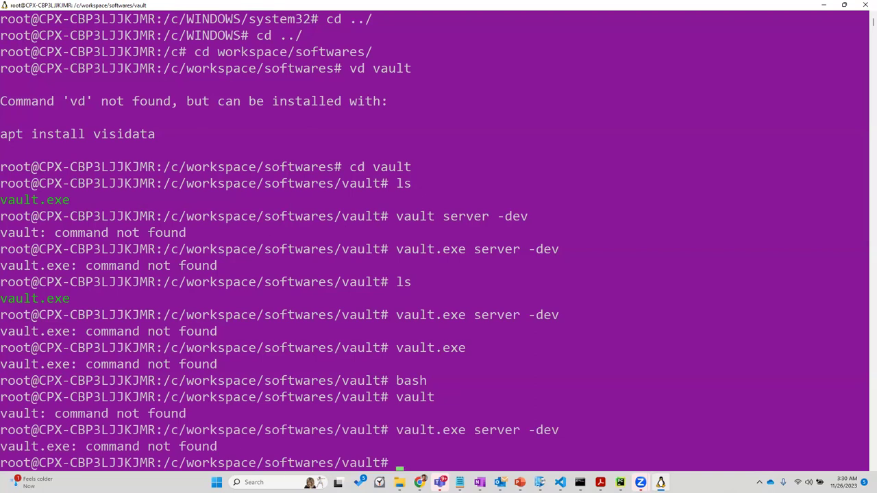
key("super")
type("cmd")
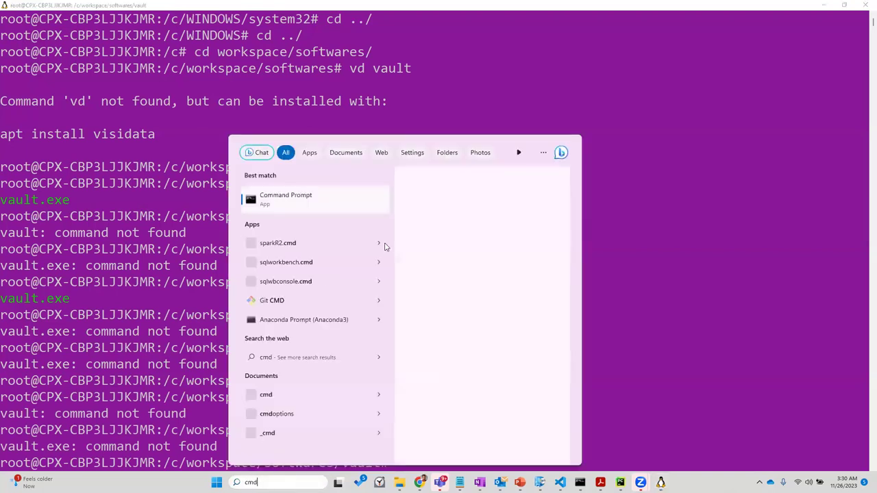
Step: In Command Prompt, change into the workspace folder and list its contents
key("Escape")
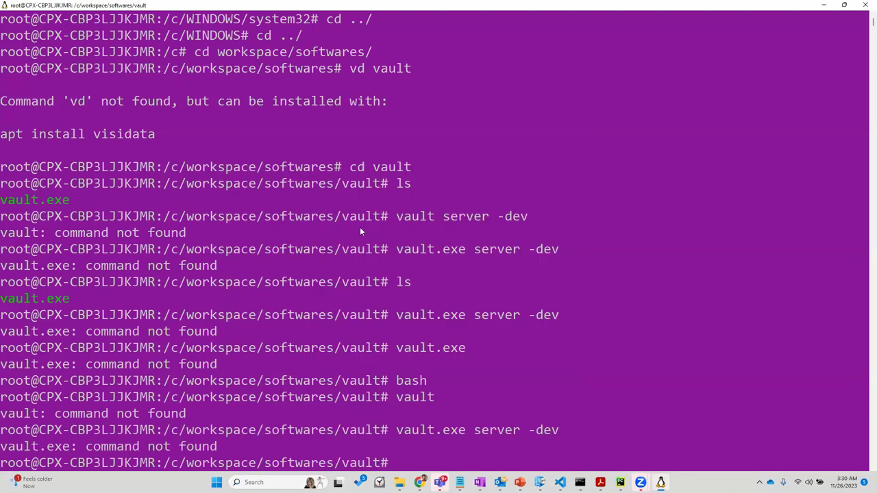
type("cd .")
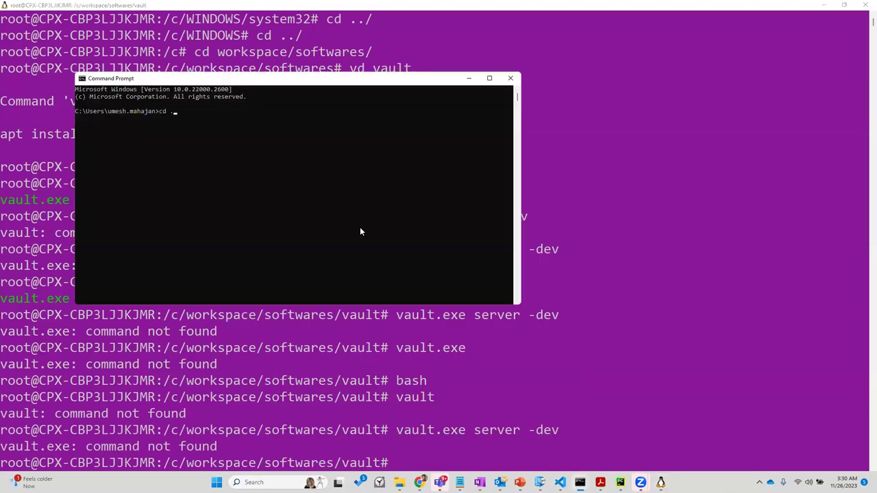
type("./../workspace/so")
key("BackSpace")
key("BackSpace")
type("softw")
key("BackSpace")
key("BackSpace")
key("BackSpace")
key("BackSpace")
key("BackSpace")
key("Return")
type("dir")
key("Return")
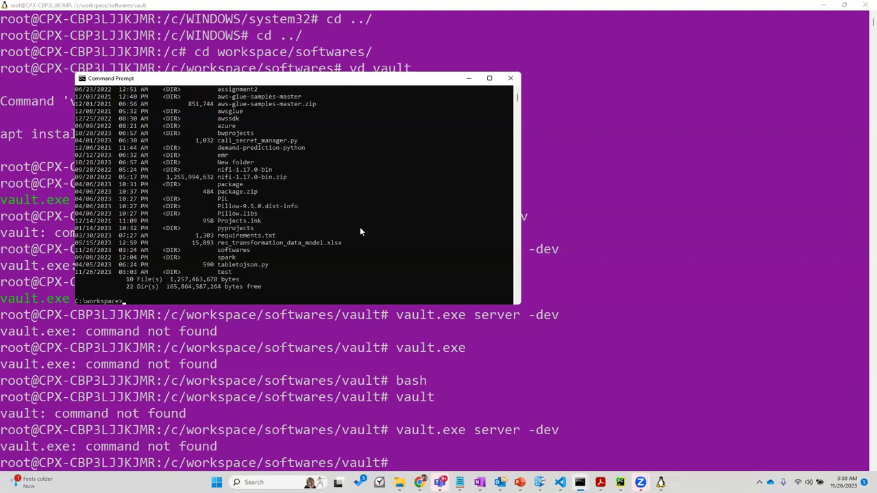
Step: Maximize the window, move into softwares\vault and list the vault folder's contents
type("cd")
double_click(348, 81)
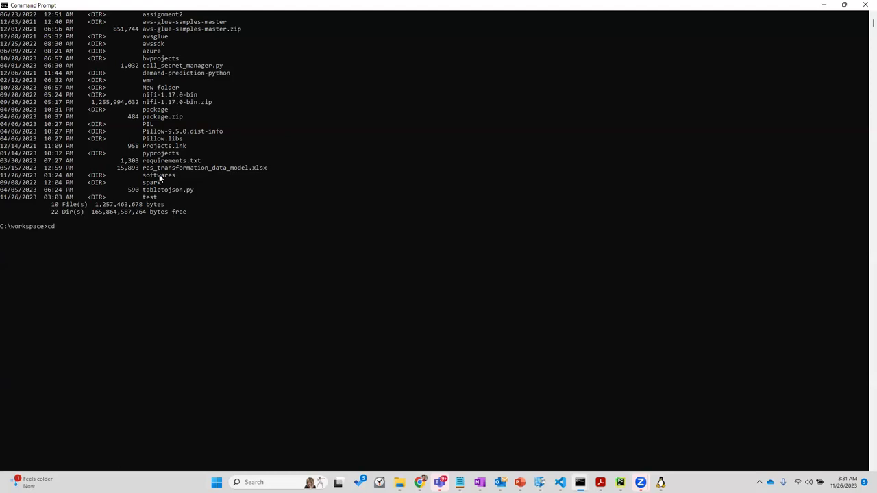
type("softwares")
key("Return")
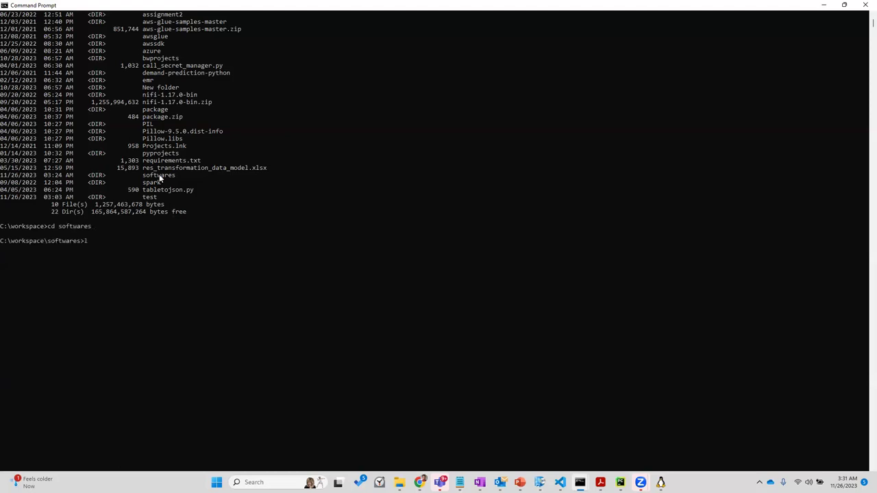
key("BackSpace")
type("cd vault")
key("Return")
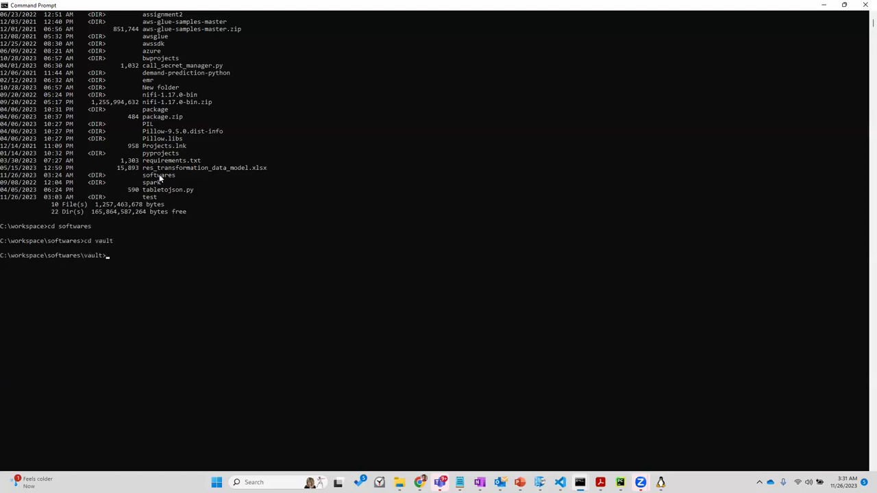
type("dir")
key("Return")
Step: Start the Vault dev server with 'vault.exe server -dev'
type("cd softwares")
key("Down")
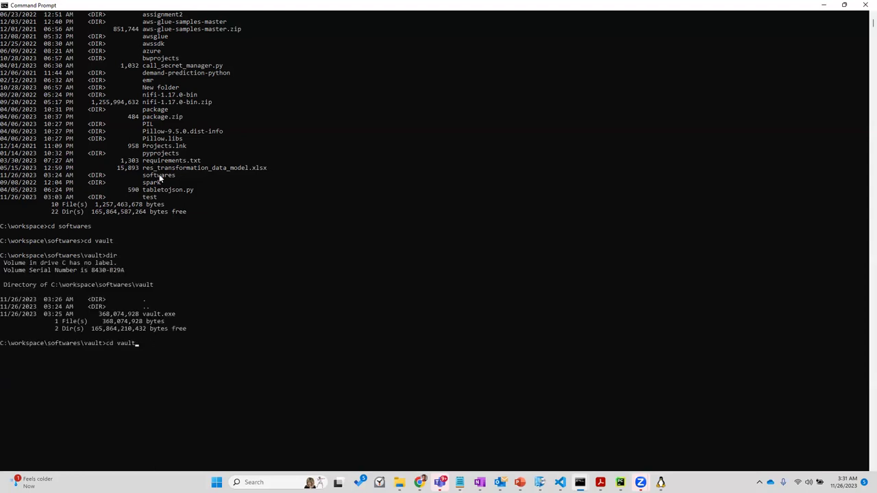
key("Escape")
type("vau")
type("lt.exe server -dev")
key("Return")
key("alt+Tab")
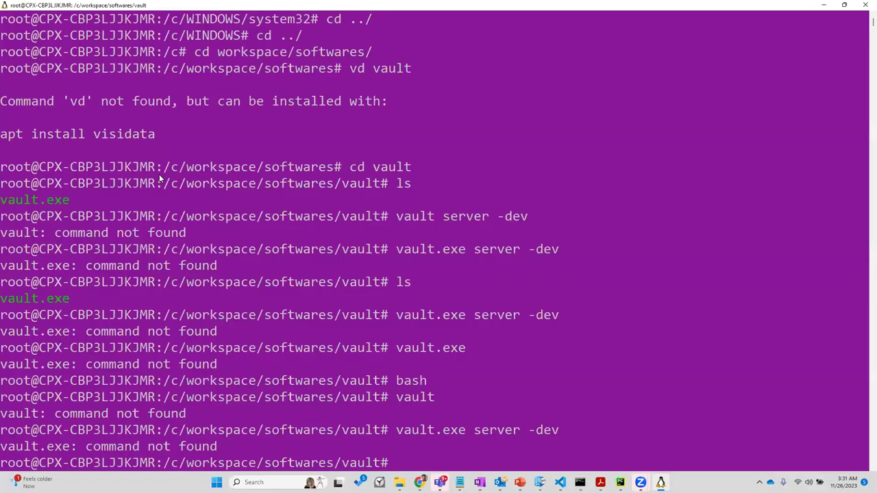
key("alt+Tab")
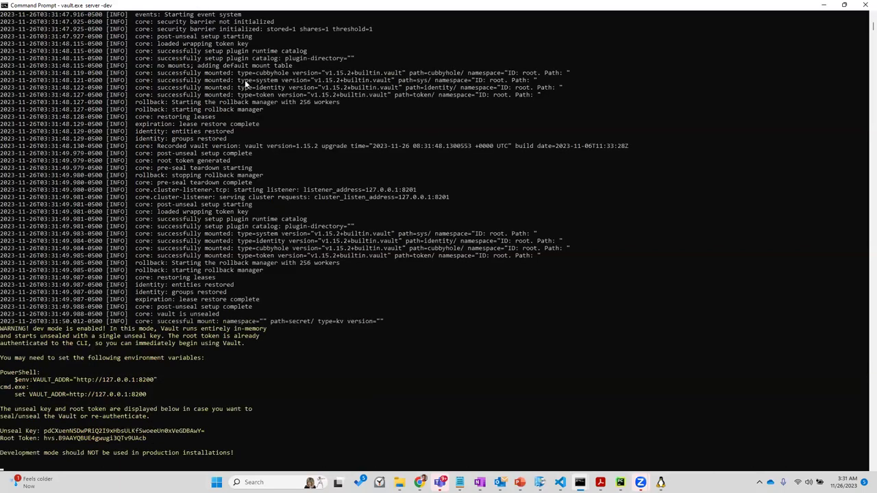
right_click(199, 6)
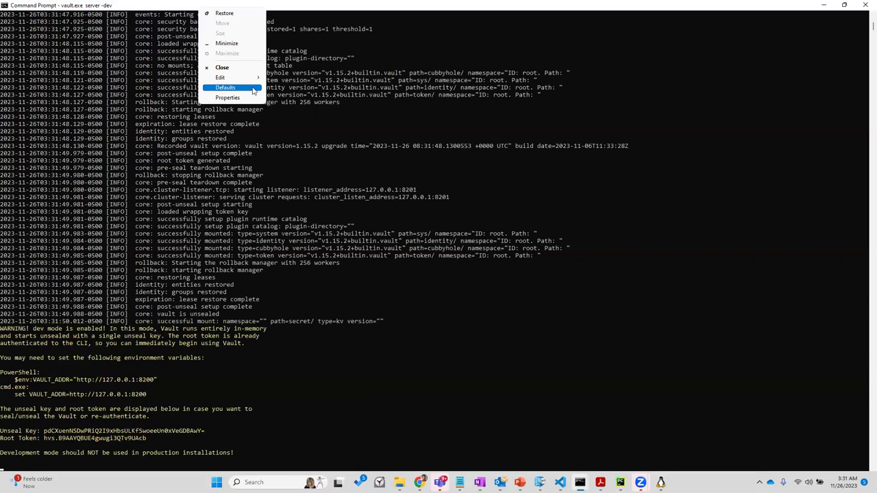
left_click(221, 77)
key("Left")
key("Down")
key("Down")
key("Return")
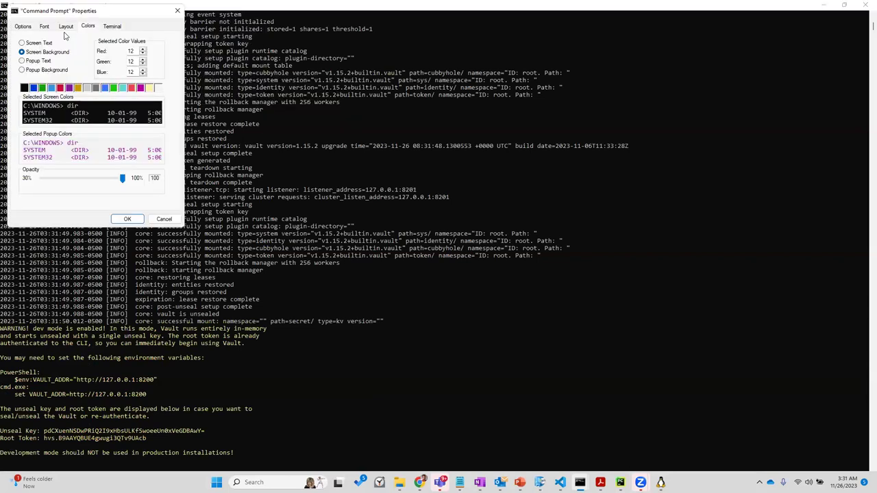
key("ctrl+shift+Tab")
key("ctrl+shift+Tab")
left_click(28, 87)
left_click(128, 220)
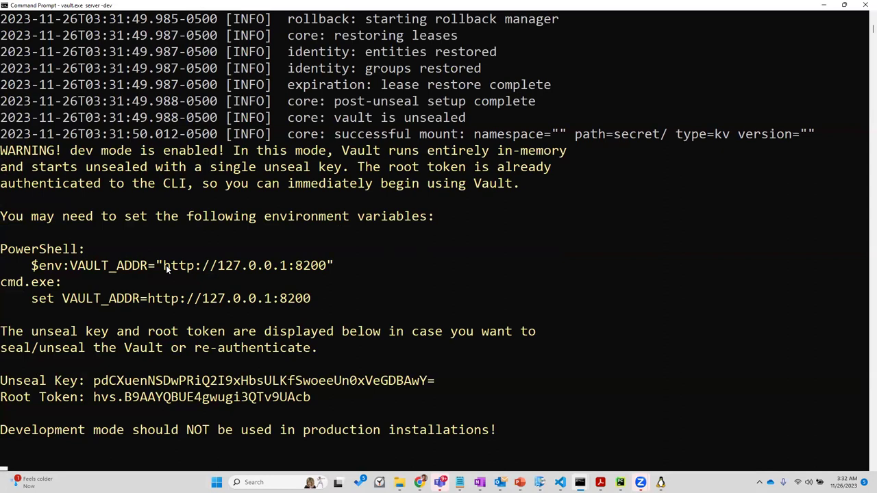
left_click_drag(166, 266, 324, 270)
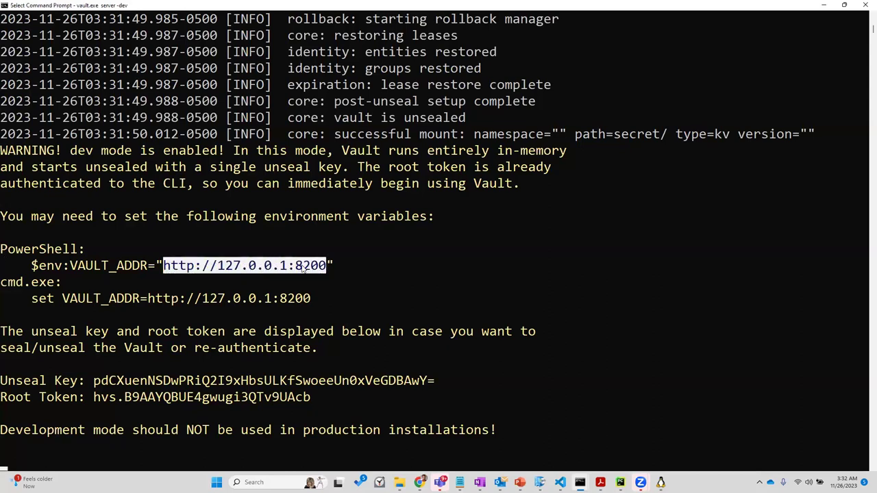
key("ctrl+c")
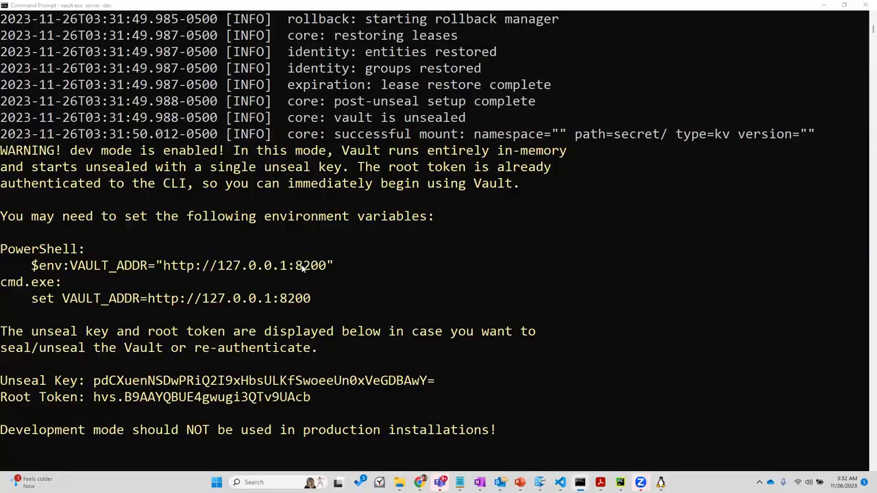
key("super+Tab")
key("Right")
key("Right")
key("Return")
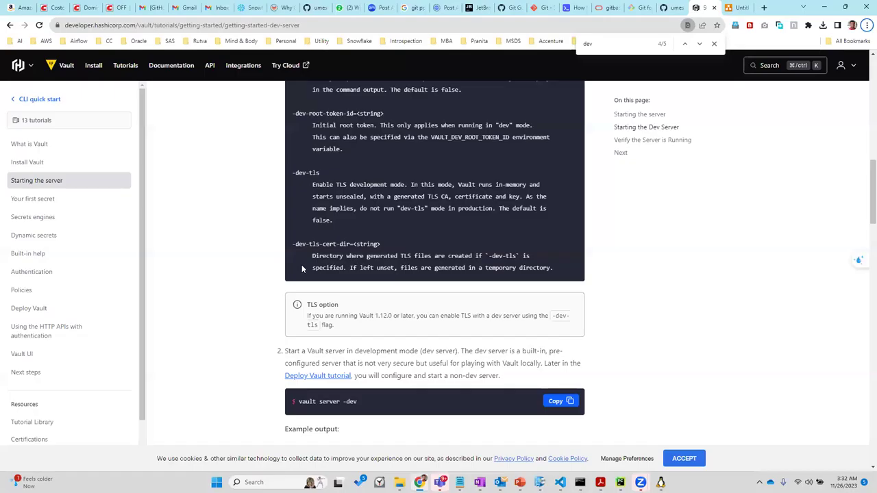
key("ctrl+t")
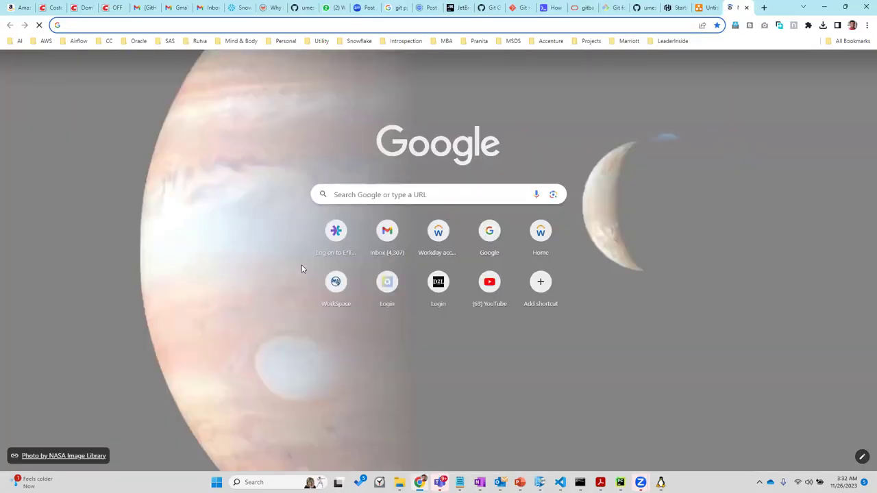
key("ctrl+v")
key("Return")
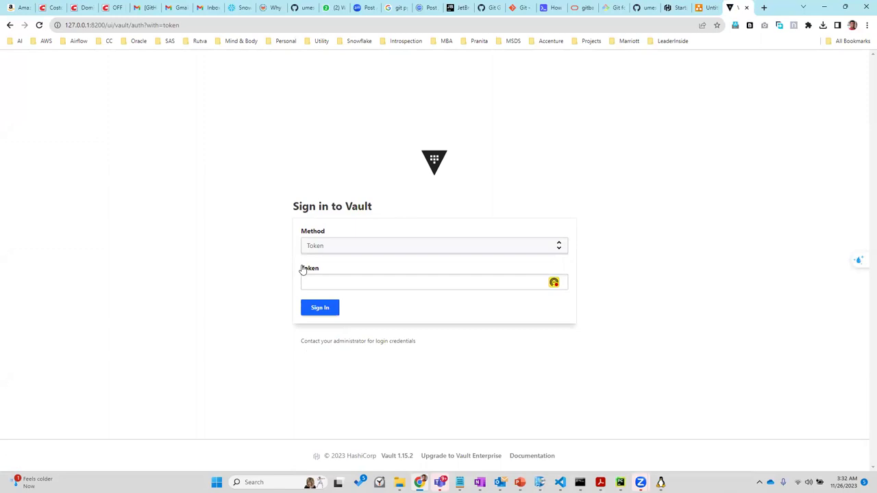
left_click(335, 248)
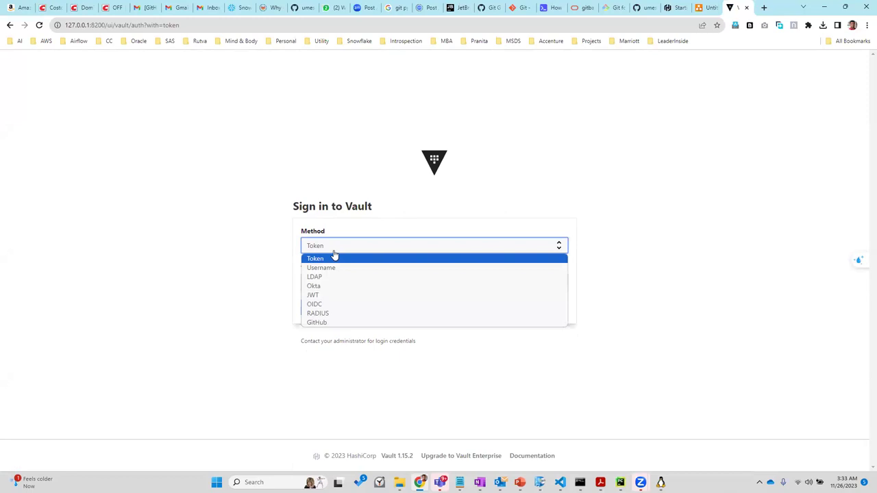
left_click(334, 258)
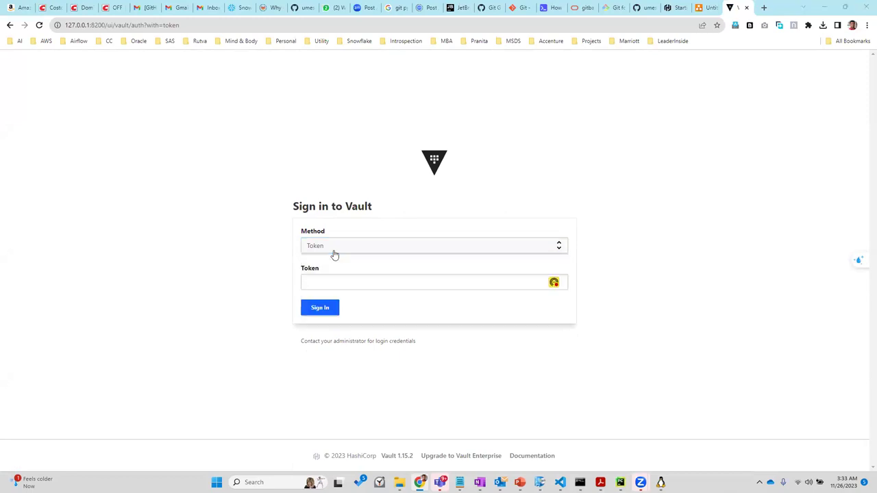
key("alt+Tab")
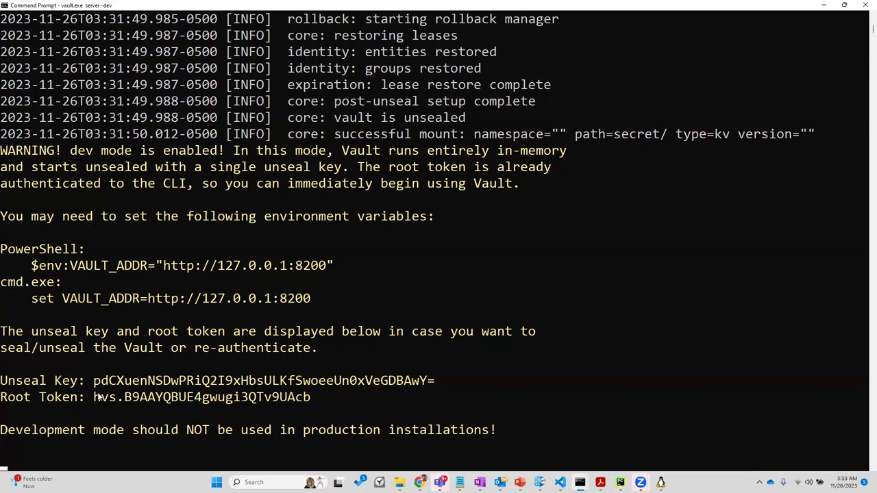
left_click_drag(96, 398, 313, 399)
key("ctrl+c")
key("alt+Tab")
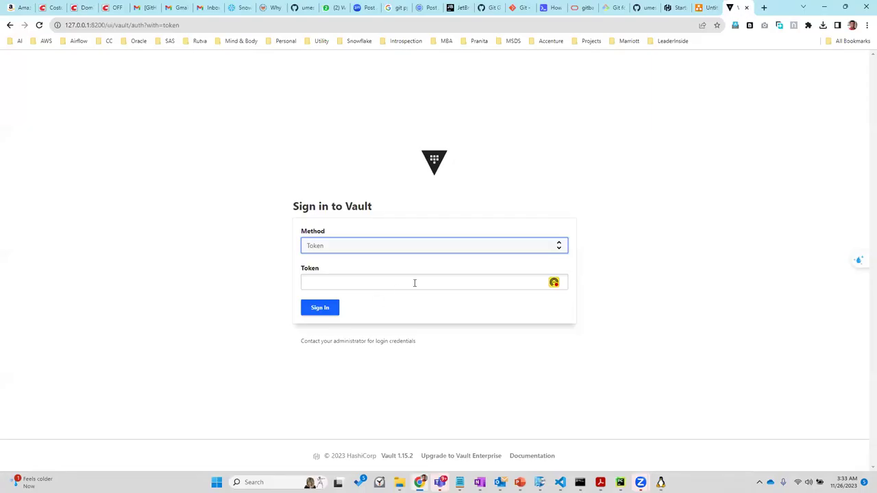
left_click(407, 281)
key("ctrl+v")
Step: Sign in with the root token, dismiss the warning, and open the secret/ engine's empty list
left_click(327, 309)
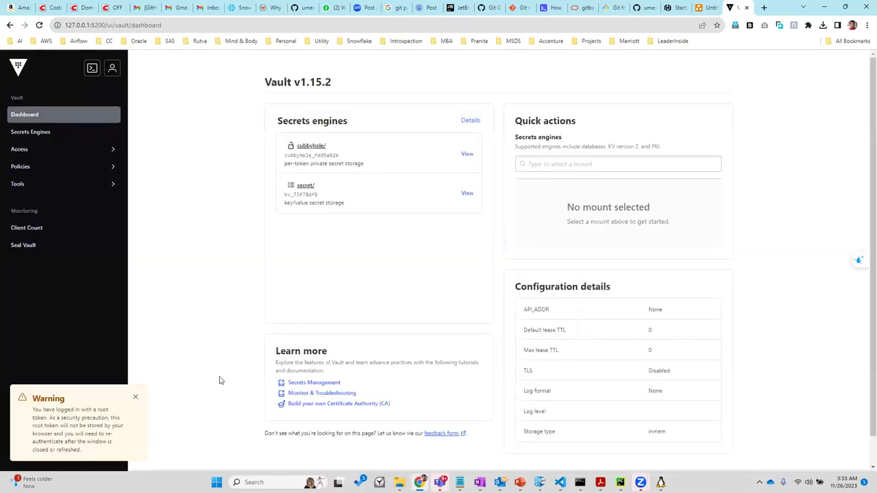
left_click(135, 397)
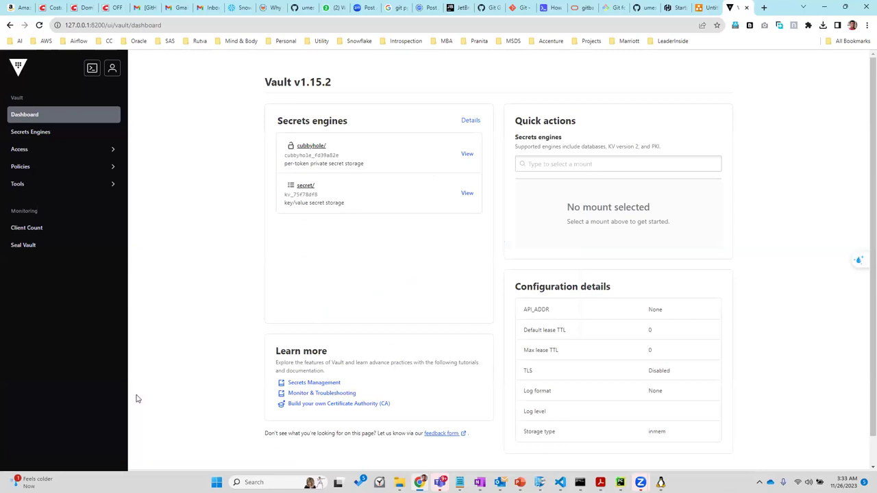
left_click(32, 137)
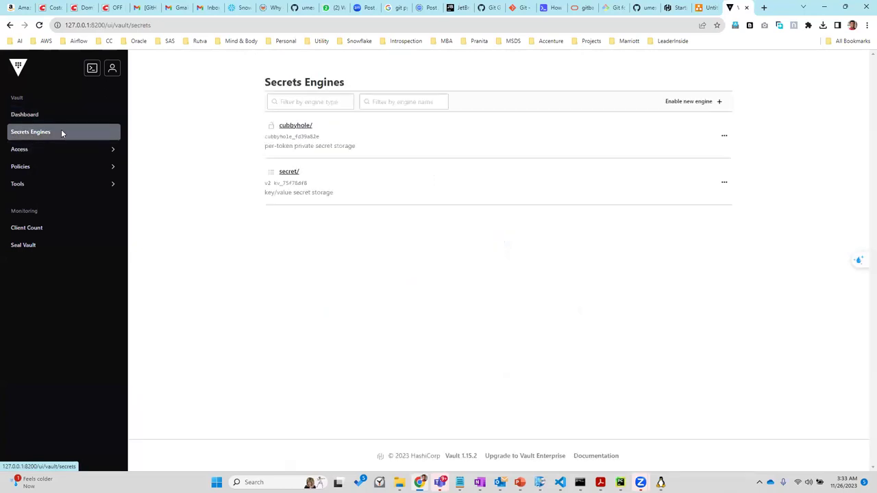
left_click(289, 172)
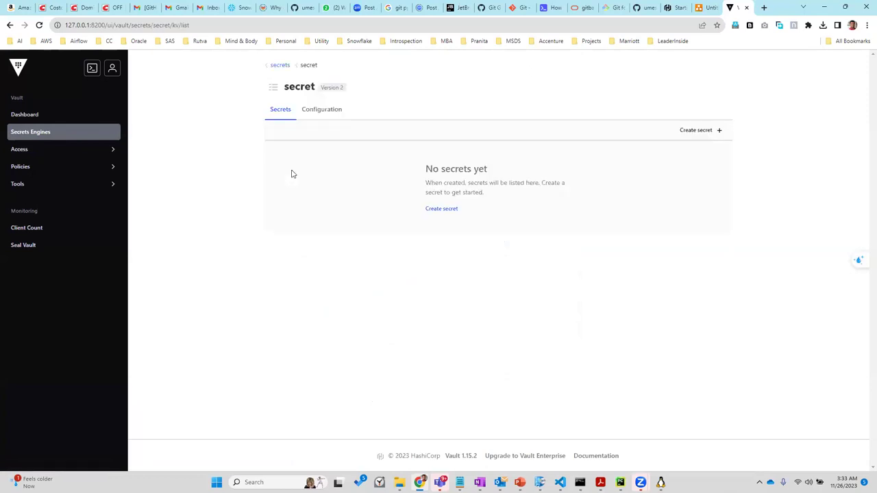
left_click(280, 66)
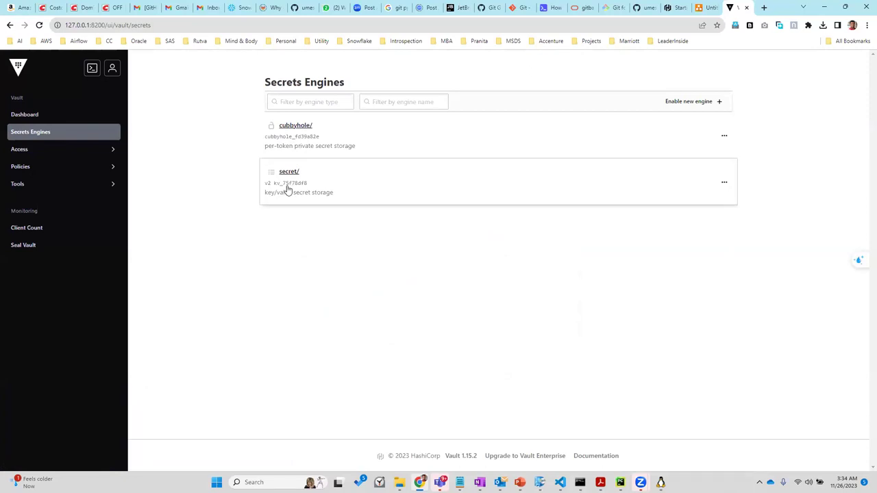
left_click(293, 179)
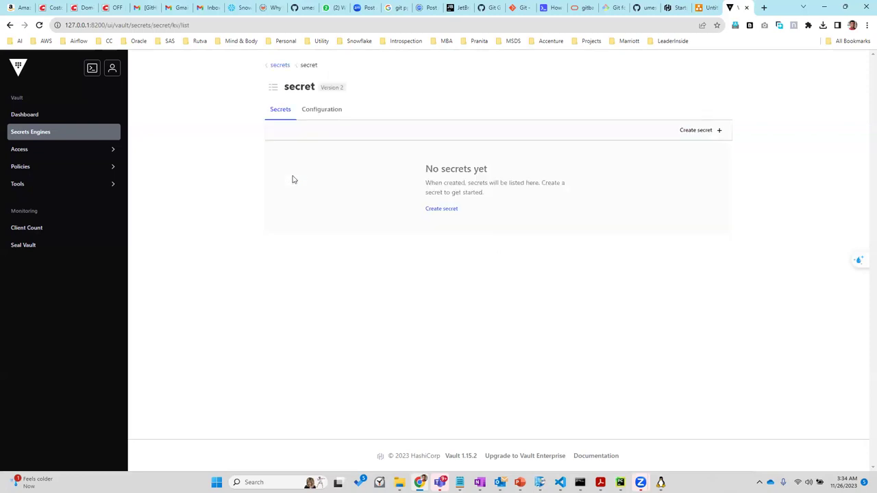
Step: Start a new secret at path /aws with key bw-aws-dev-secretkey and its value
left_click(719, 135)
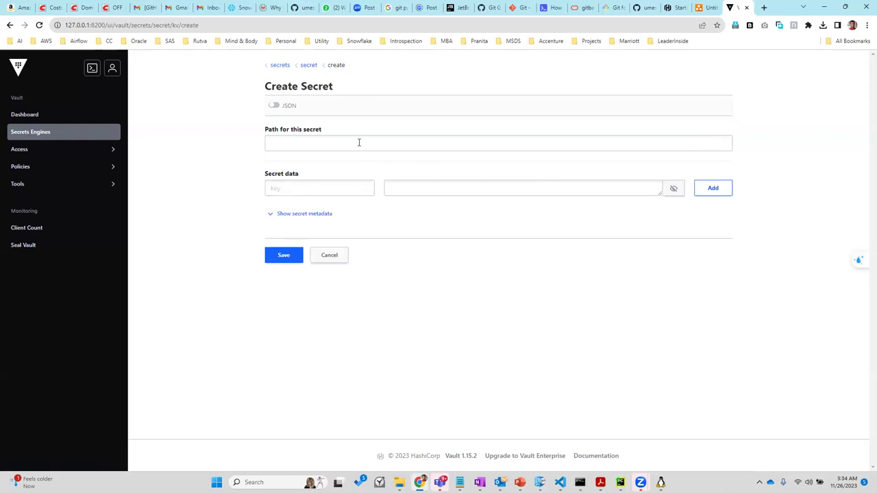
left_click(358, 142)
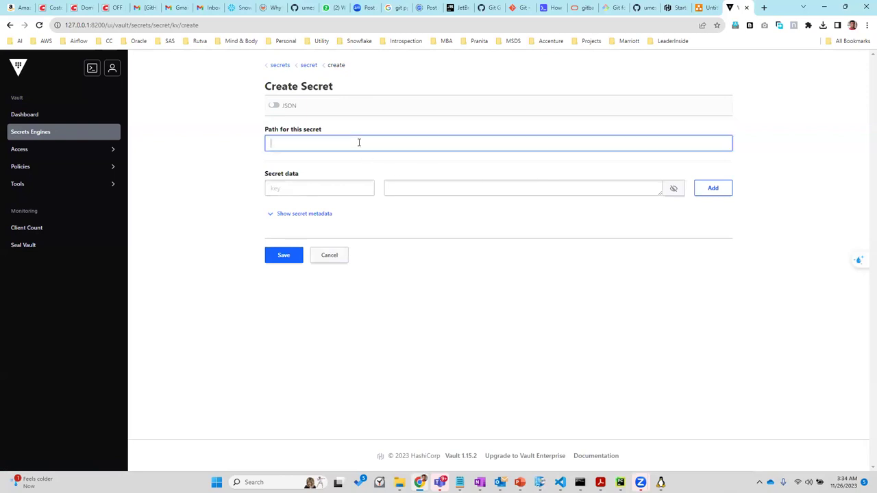
type("/")
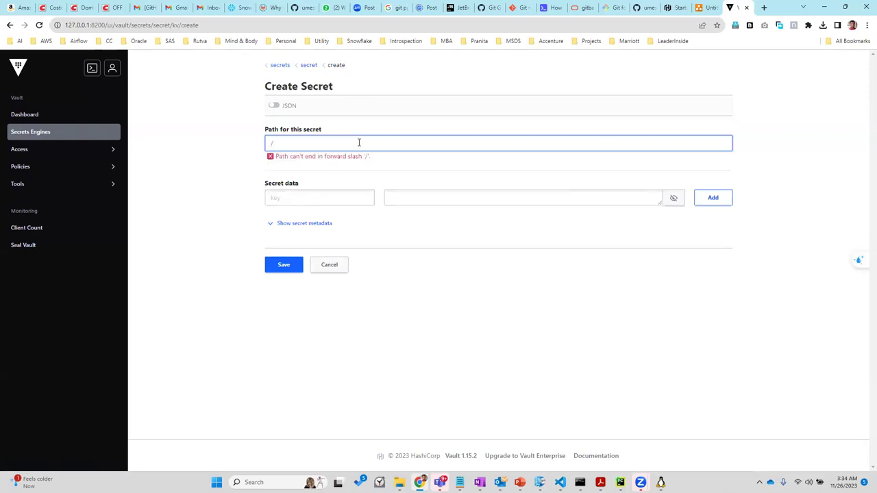
type("aws")
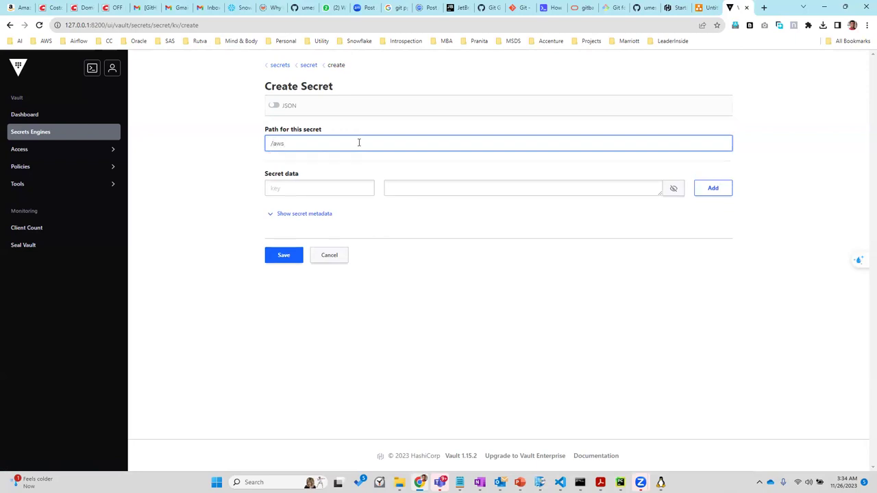
left_click(344, 187)
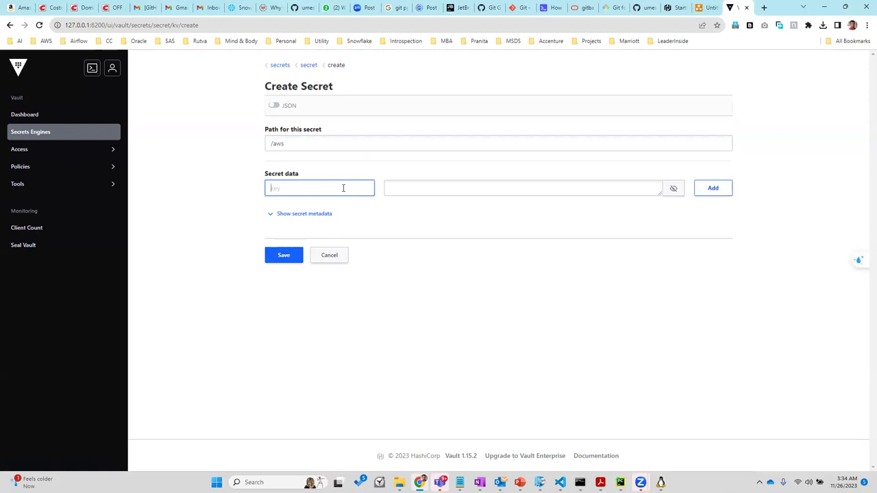
type("bw-aws-dev-secretkey")
left_click(410, 192)
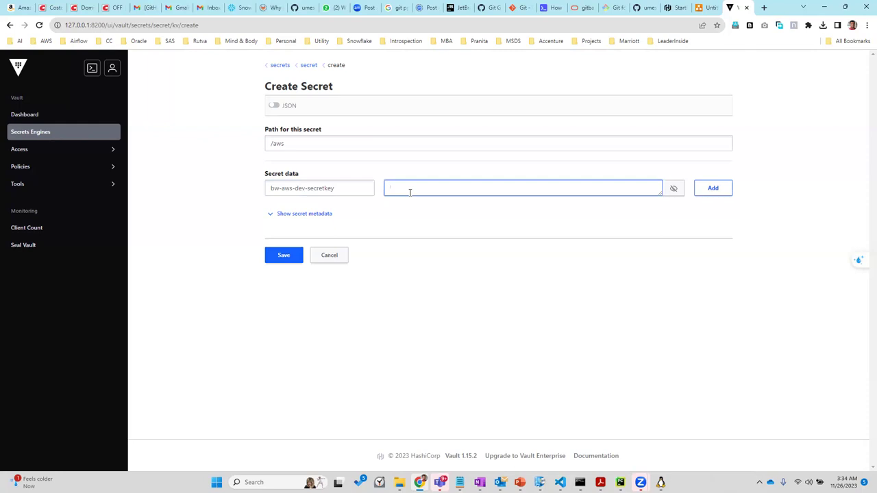
type("****")
Step: Add a second key bw-aws-dev-accesskey, then click away from the form
left_click(710, 189)
left_click(306, 211)
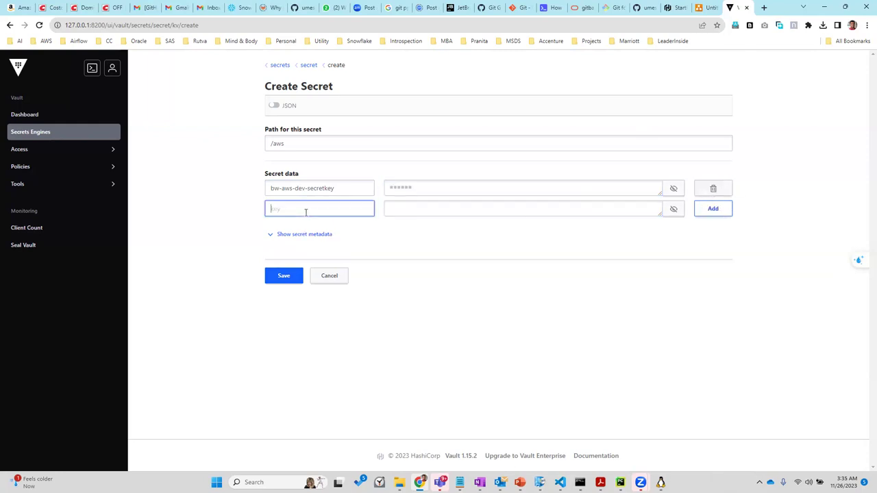
type("bw-aws-dev-accesskey")
left_click(411, 212)
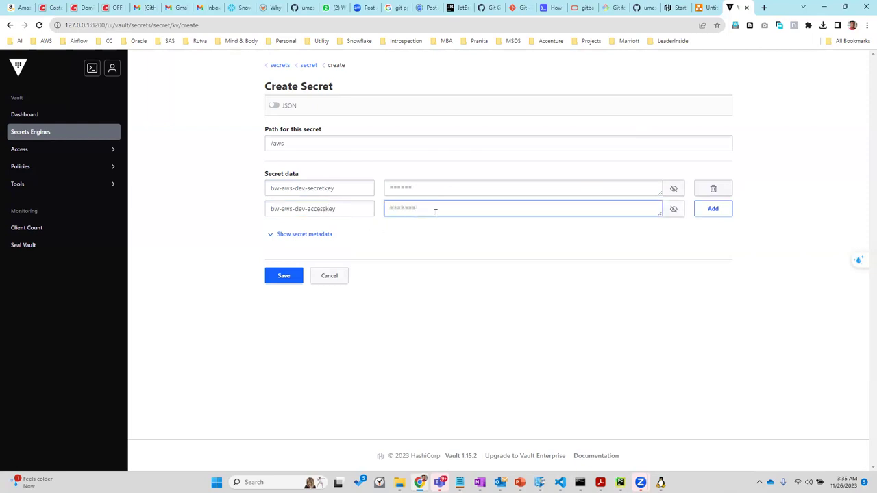
left_click(285, 280)
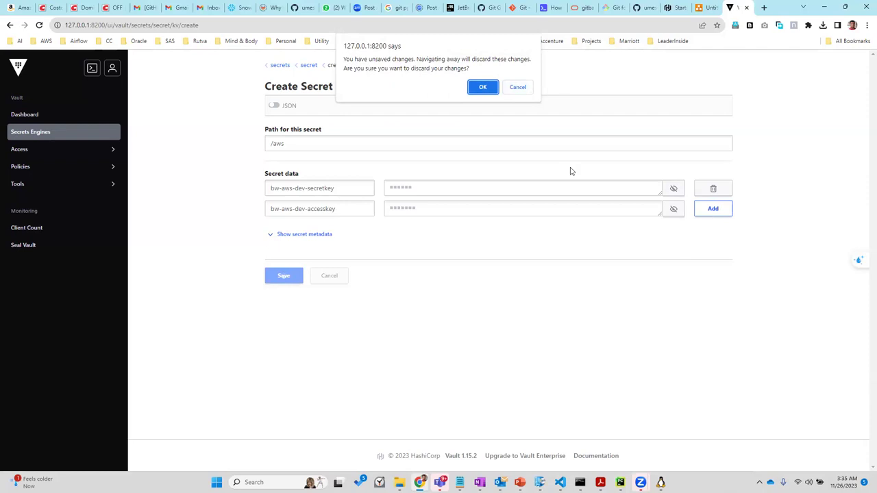
Step: Discard the unsaved form and return to the secret engine's list
left_click(483, 87)
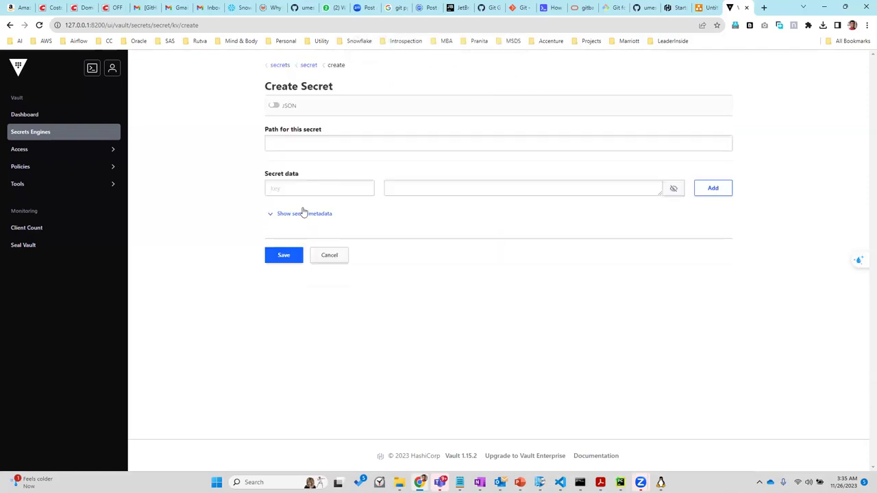
left_click(306, 141)
left_click(280, 218)
left_click(279, 217)
left_click(309, 67)
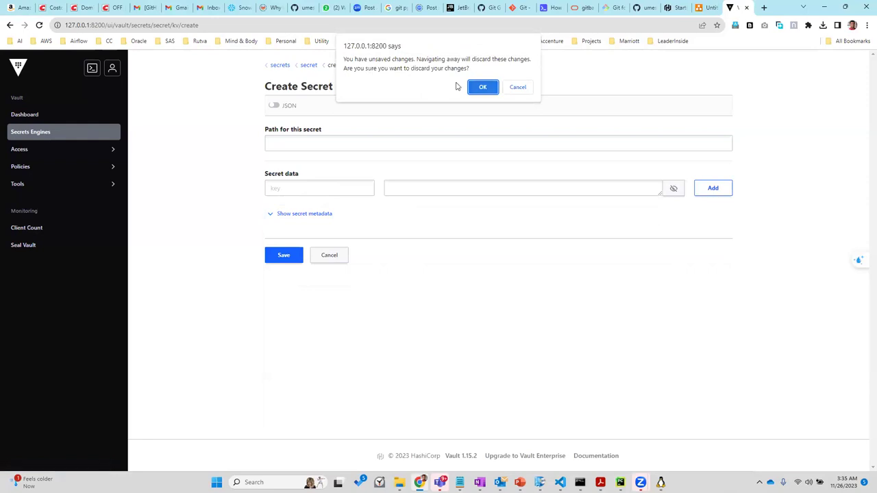
key("Return")
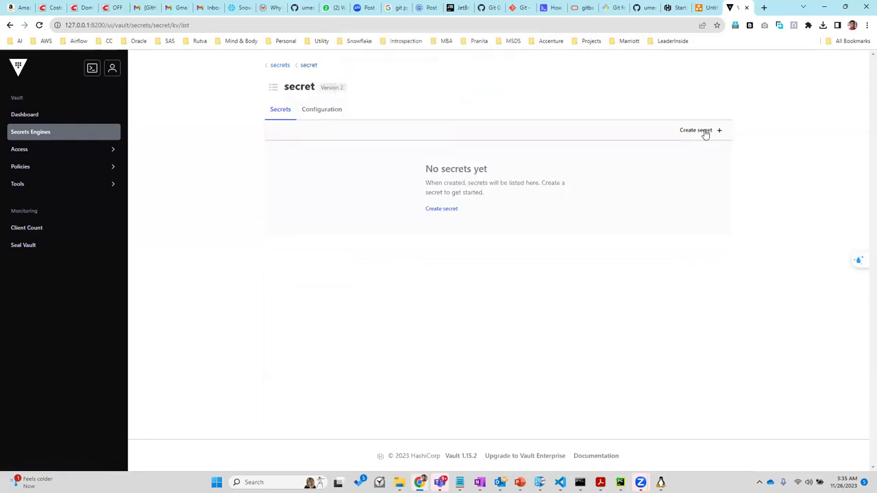
Step: Start a new /aws secret with key bw-aws-dev-accesskey and a second row of the same name
left_click(704, 131)
left_click(357, 144)
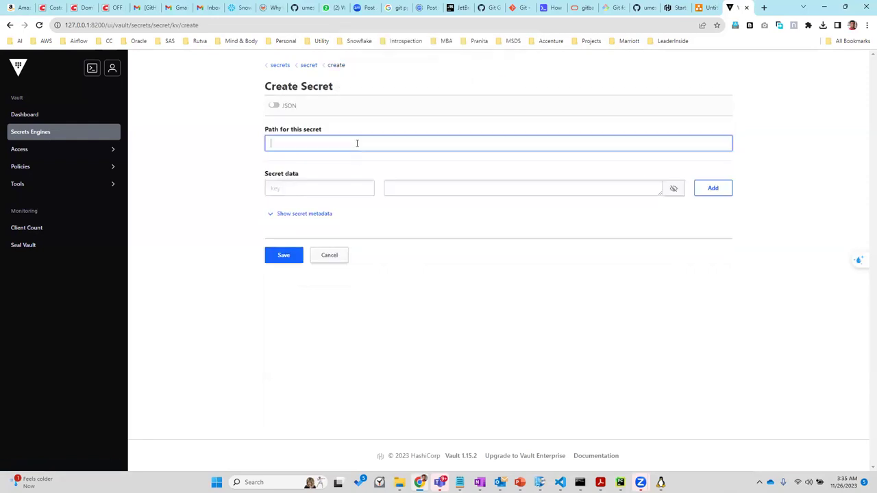
type("/aws")
key("Tab")
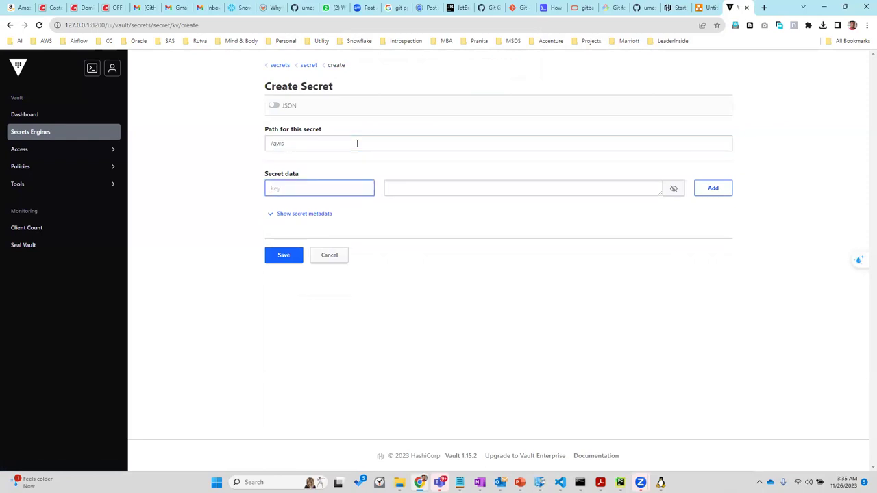
type("bw-aws-dev-accesskey")
left_click(444, 186)
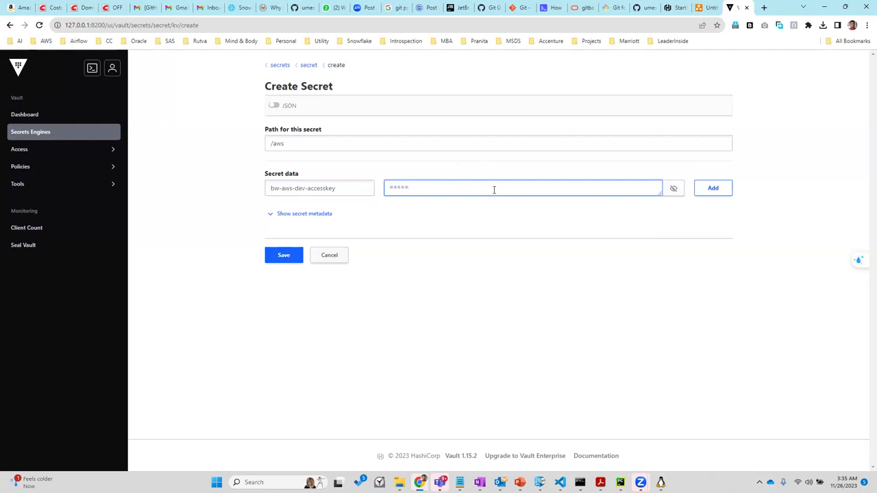
left_click(708, 196)
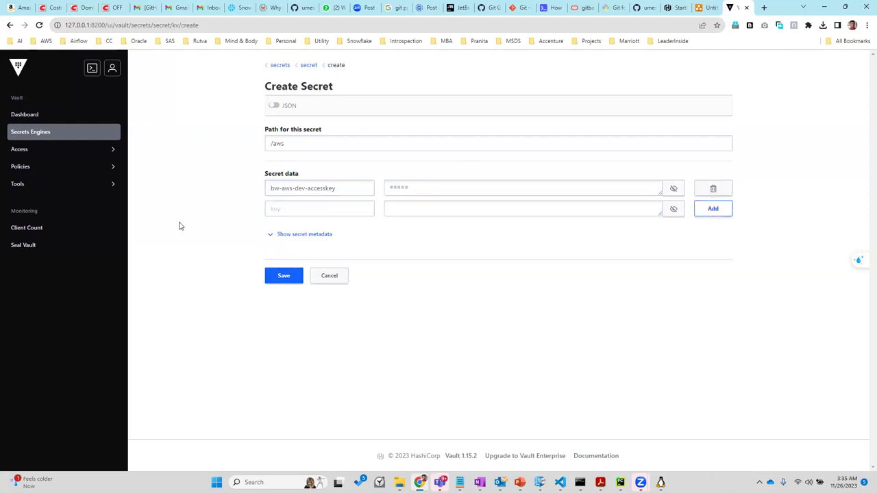
left_click(287, 210)
type("b")
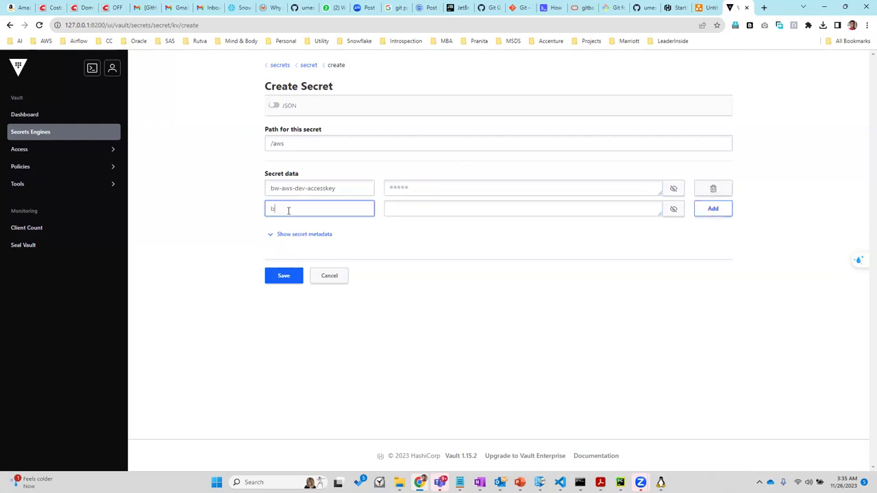
type("w-aws-dev-accesskey")
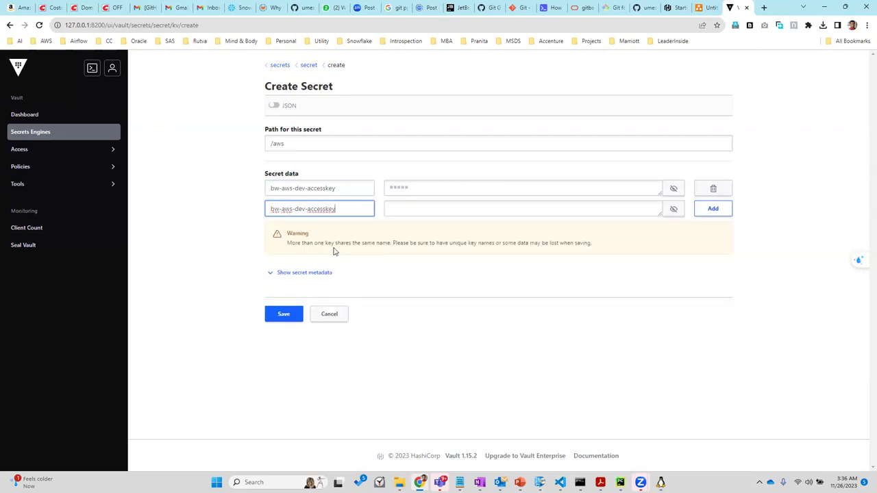
Step: Rename the second key to bw-aws-dev-secretkey, paste its value, add a row, and save
double_click(319, 209)
type("s")
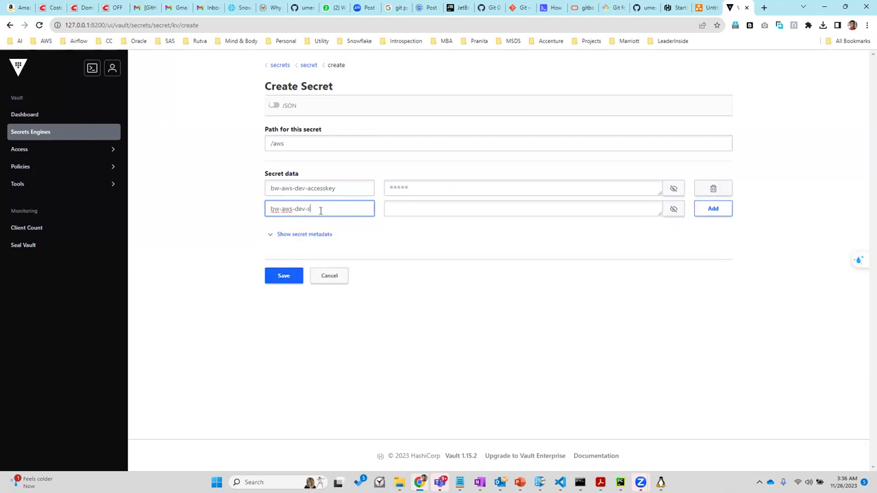
type("ecretkey")
left_click(407, 205)
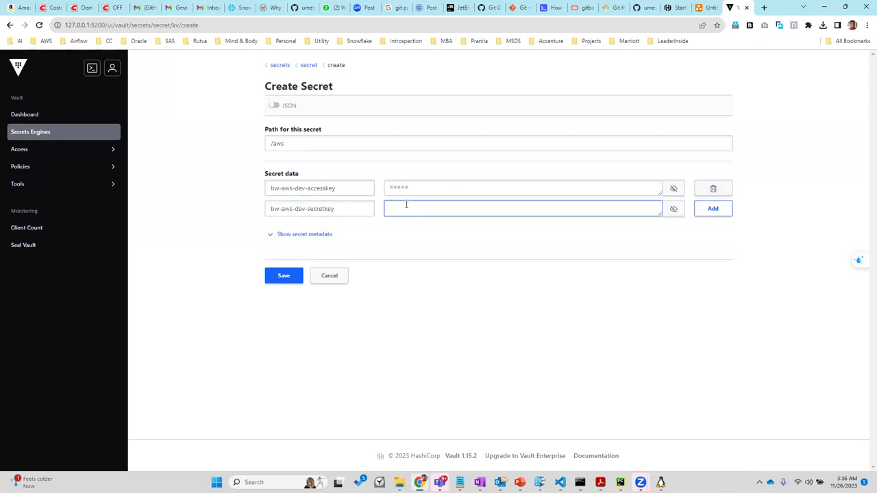
key("ctrl+v")
left_click(713, 214)
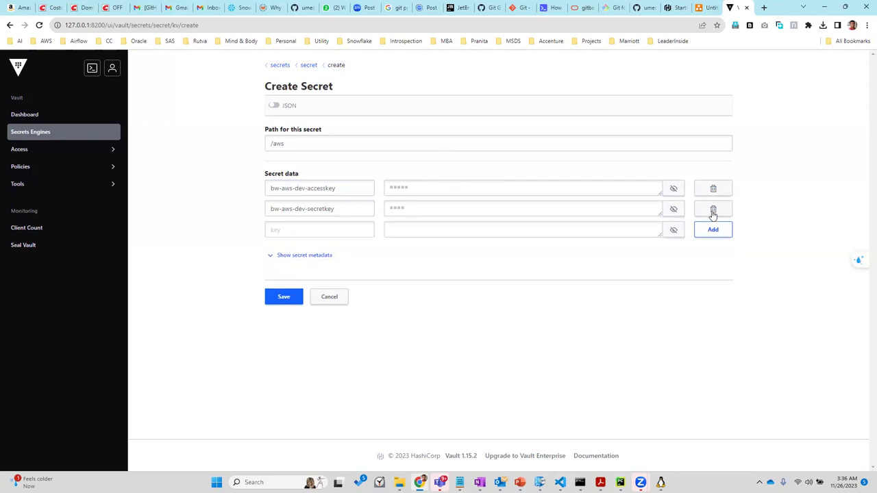
left_click(284, 296)
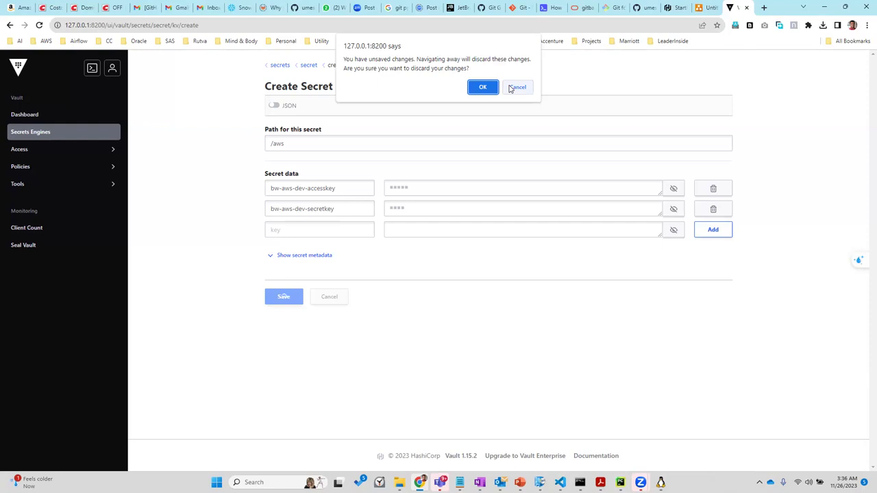
Step: Accept the discard prompt and return to the secret engine's list
left_click(511, 89)
left_click(510, 89)
left_click(510, 88)
left_click(510, 88)
left_click(489, 87)
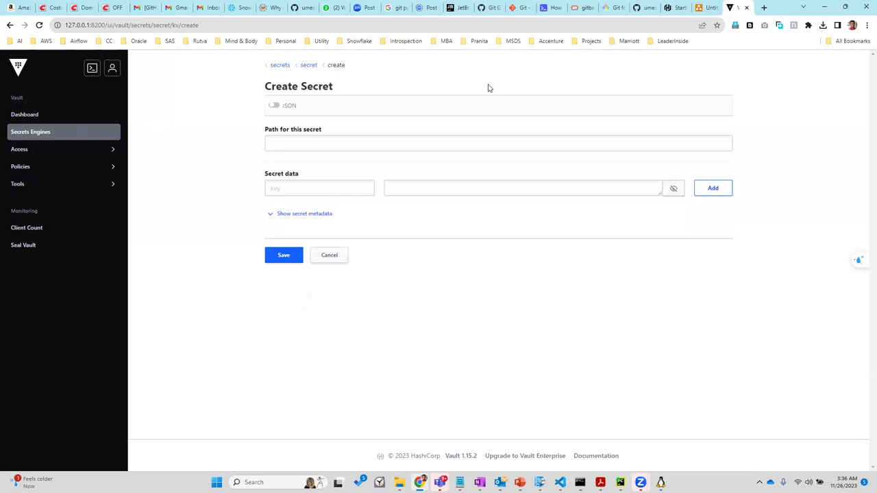
left_click(279, 164)
type("v")
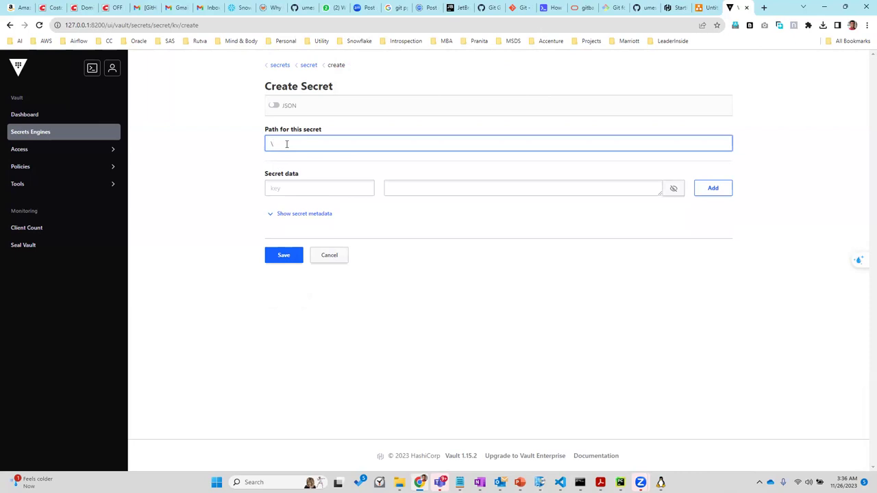
key("BackSpace")
left_click(307, 64)
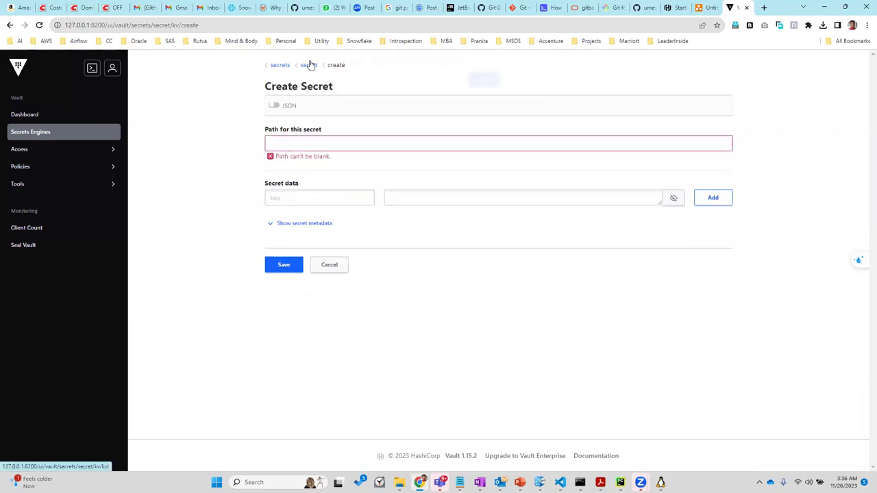
left_click(483, 87)
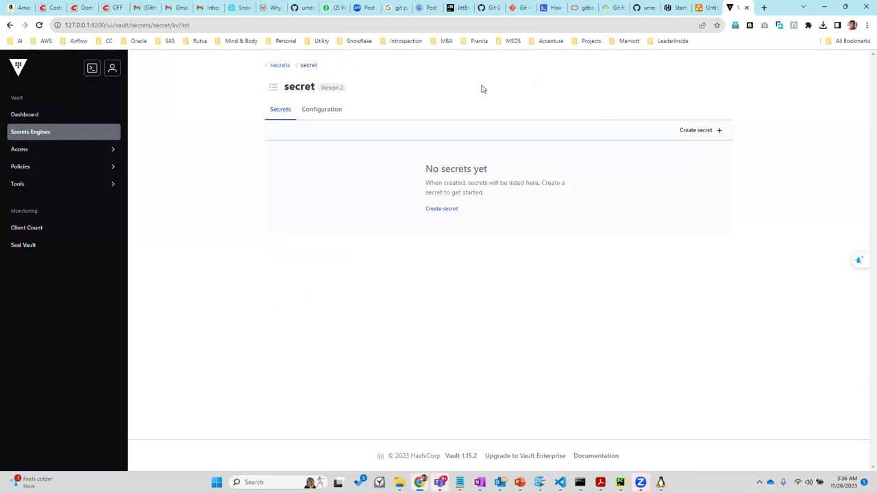
Step: Create a secret at path /aws and save it, then return to the secret list
left_click(711, 137)
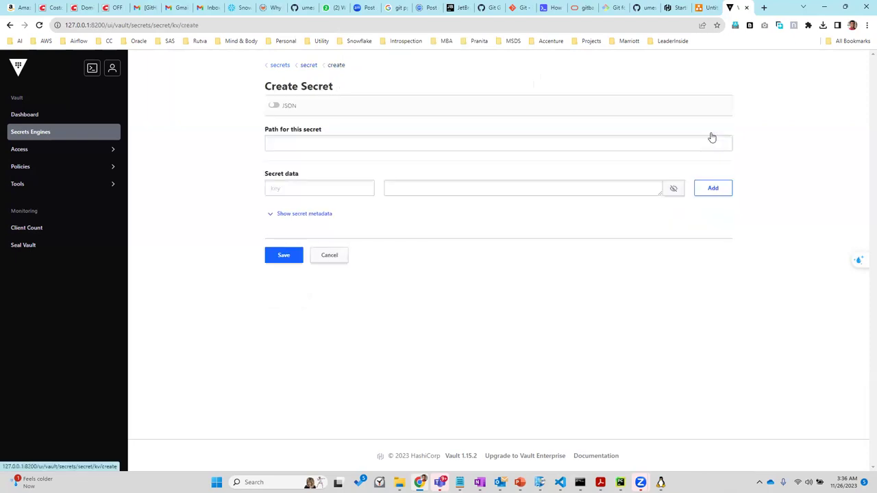
left_click(394, 143)
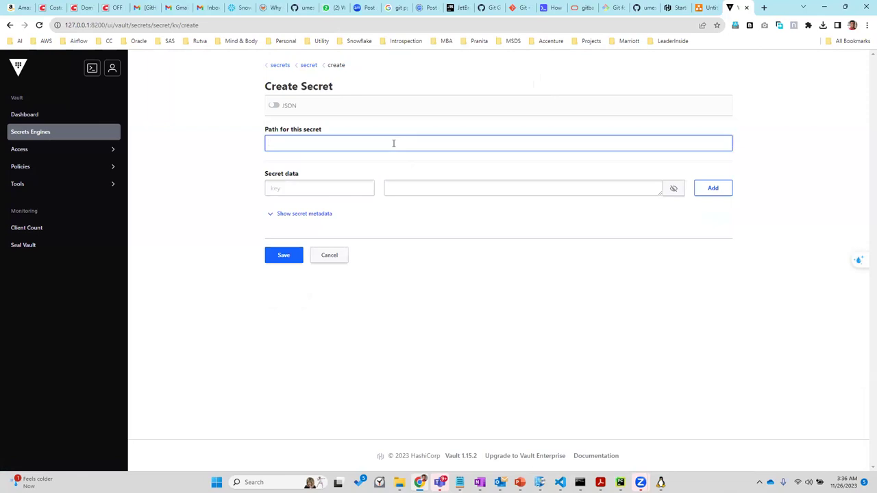
type("/")
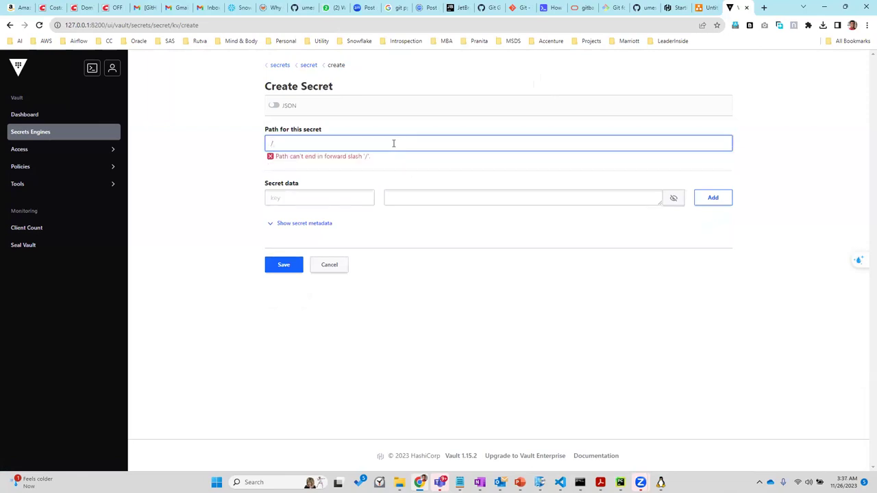
type("aws")
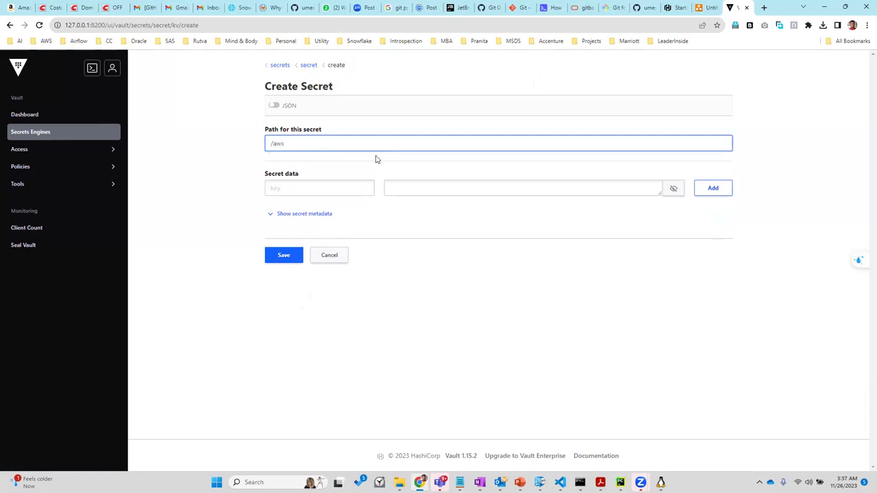
left_click(277, 257)
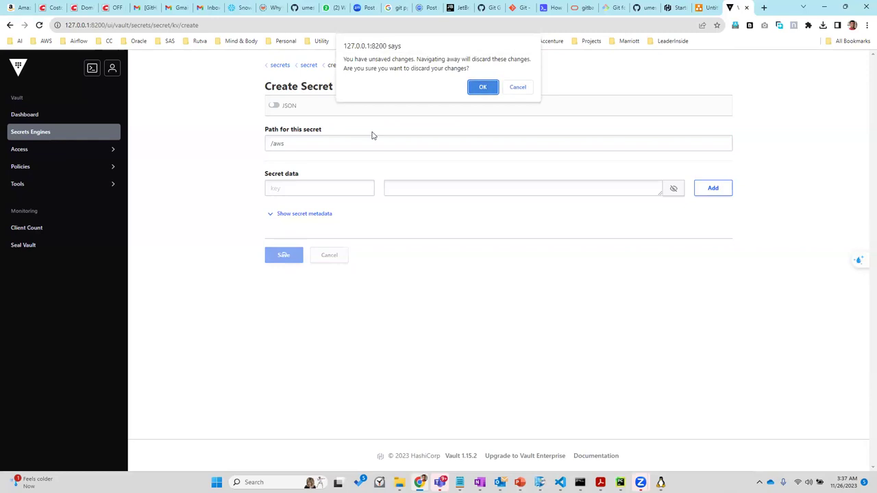
key("Return")
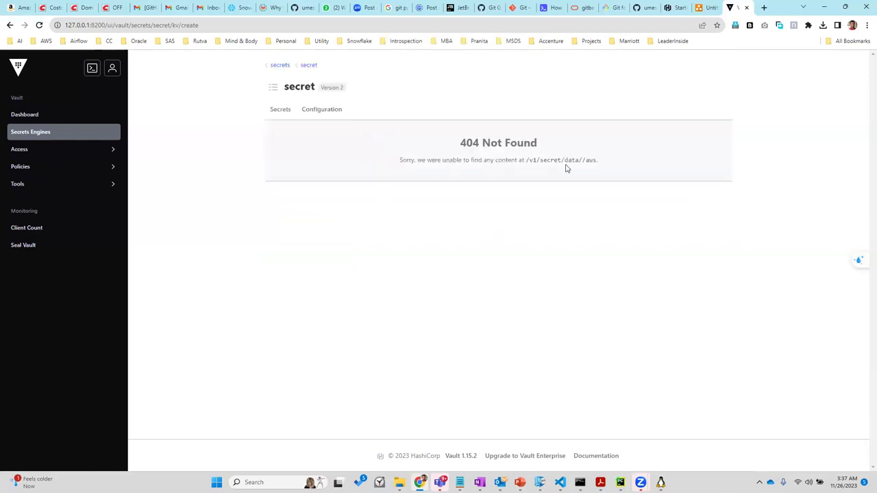
left_click(309, 66)
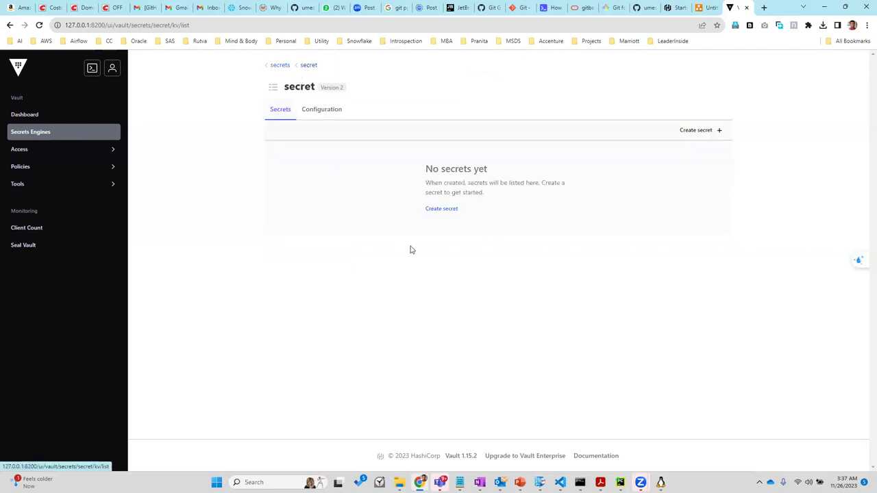
Step: Start a new secret with first key bw-aws-secretkey-dev and its value
left_click(444, 209)
left_click(336, 144)
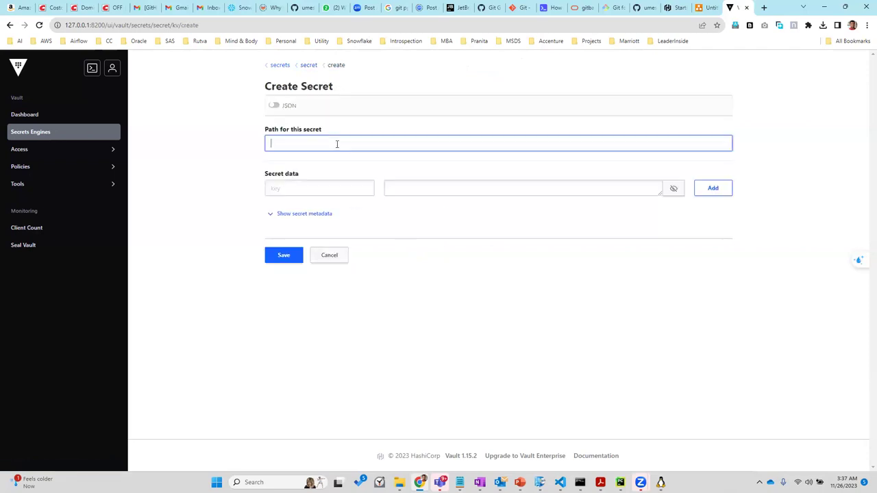
left_click(315, 190)
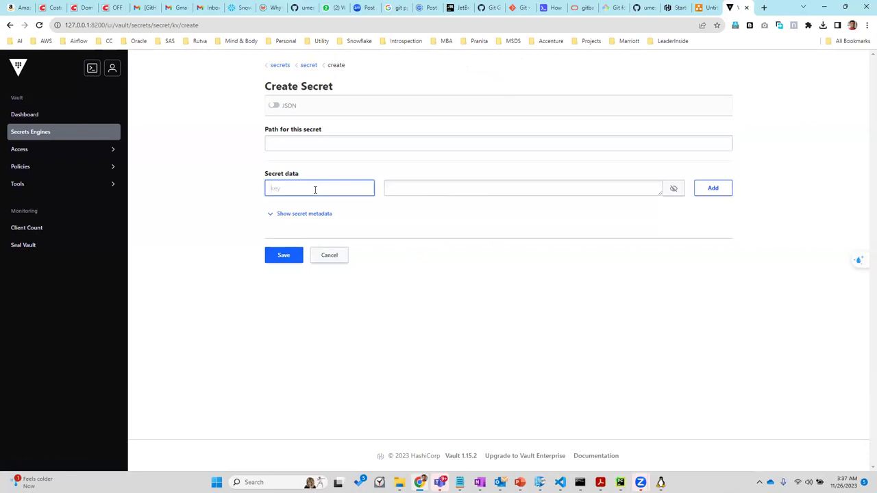
type("bw-aws-secretkey-dev")
triple_click(315, 190)
key("ctrl+c")
left_click(627, 191)
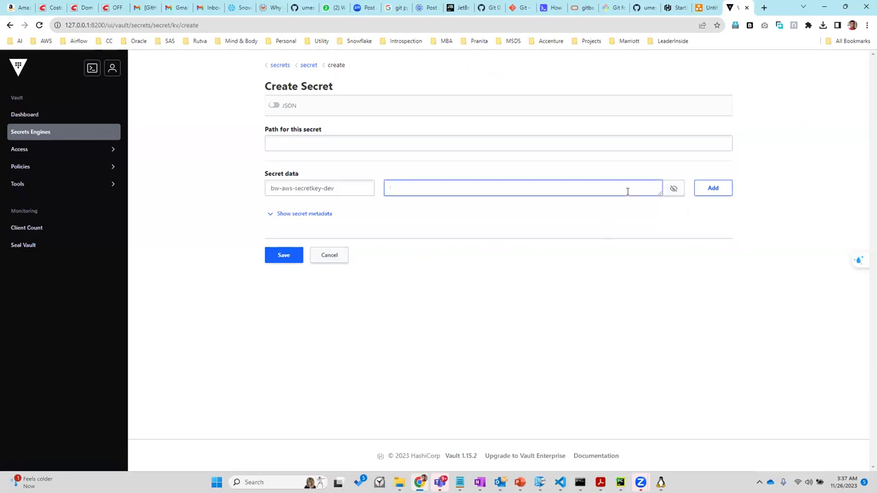
Step: Add second key bw-aws-accesskey-dev with a value, add an empty row, and save without a path
left_click(712, 188)
left_click(345, 210)
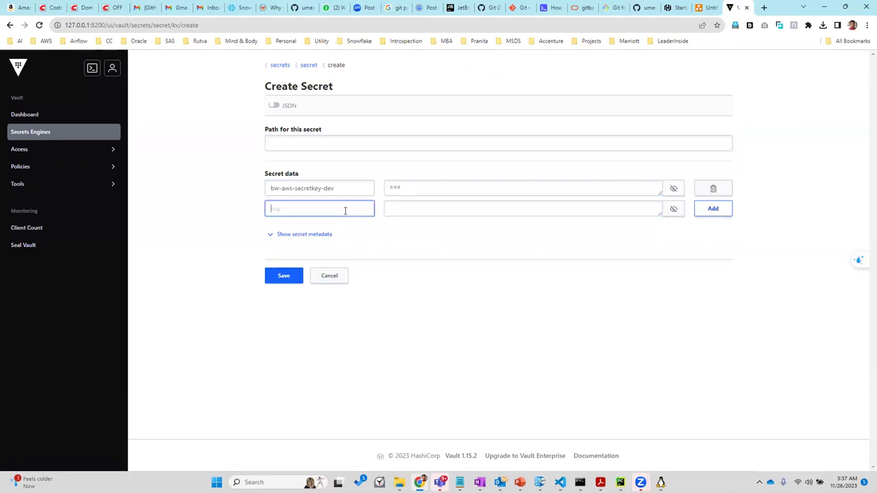
key("ctrl+v")
left_click_drag(295, 210, 313, 213)
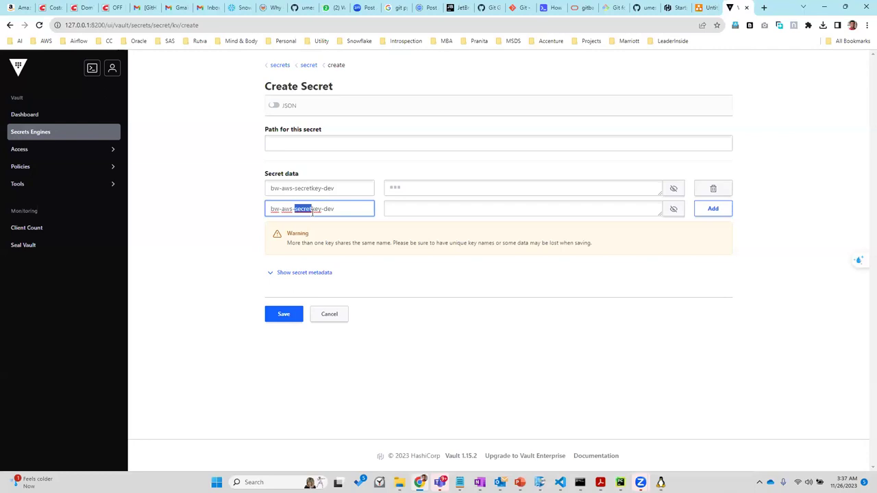
type("access")
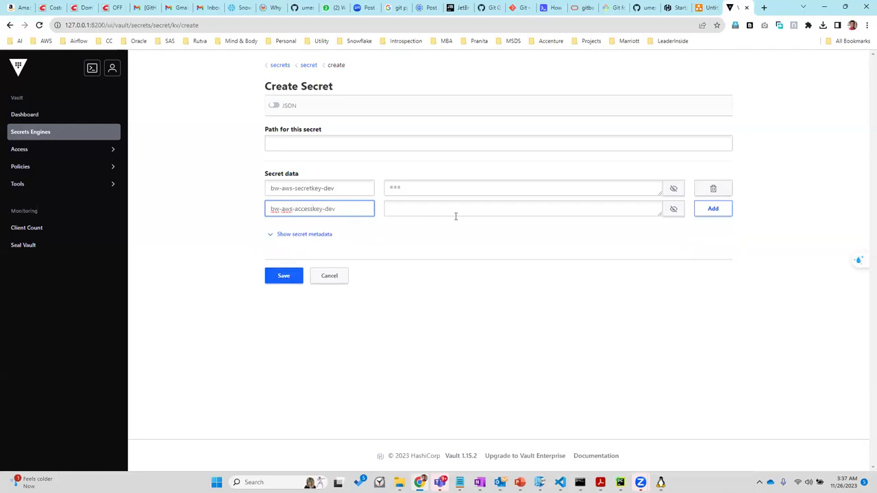
left_click(511, 209)
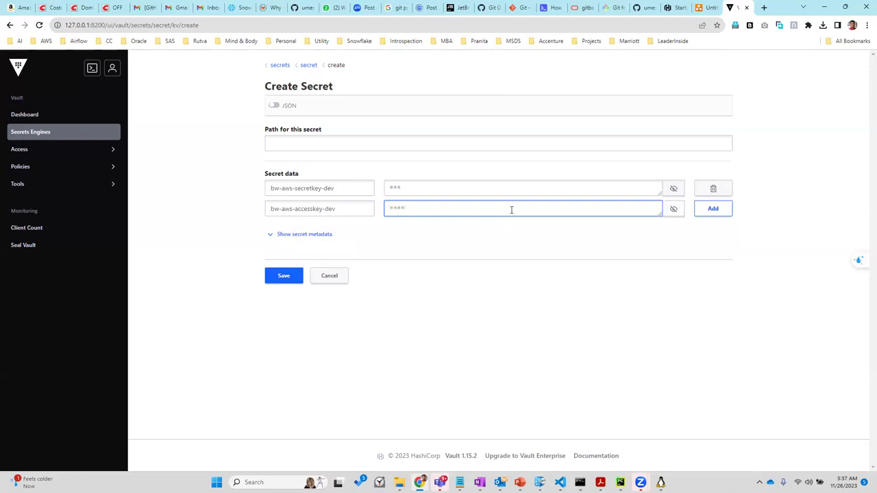
left_click(318, 236)
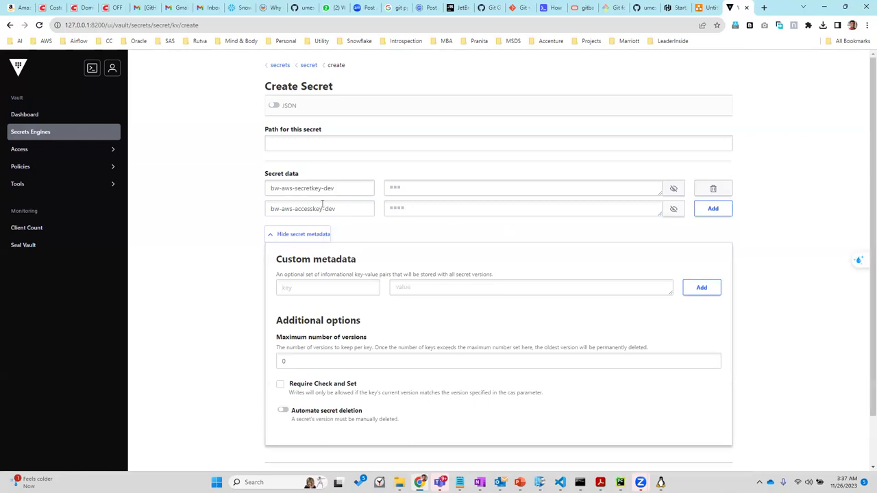
left_click(712, 211)
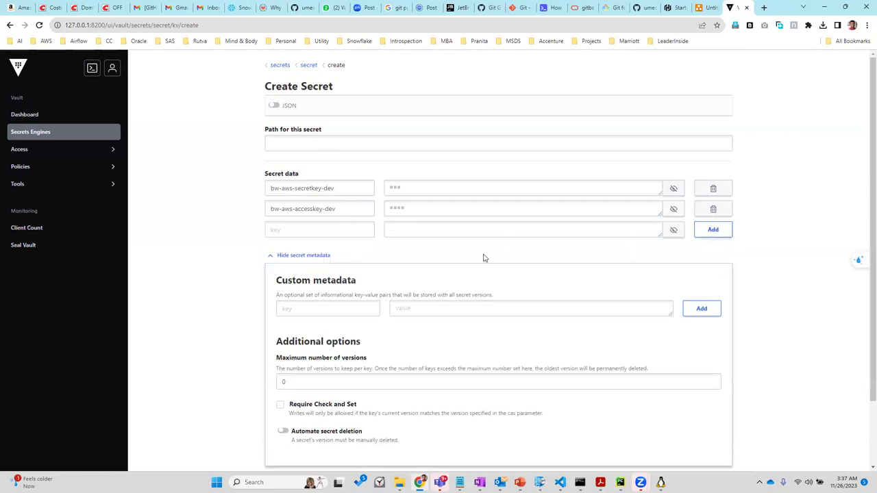
left_click(311, 256)
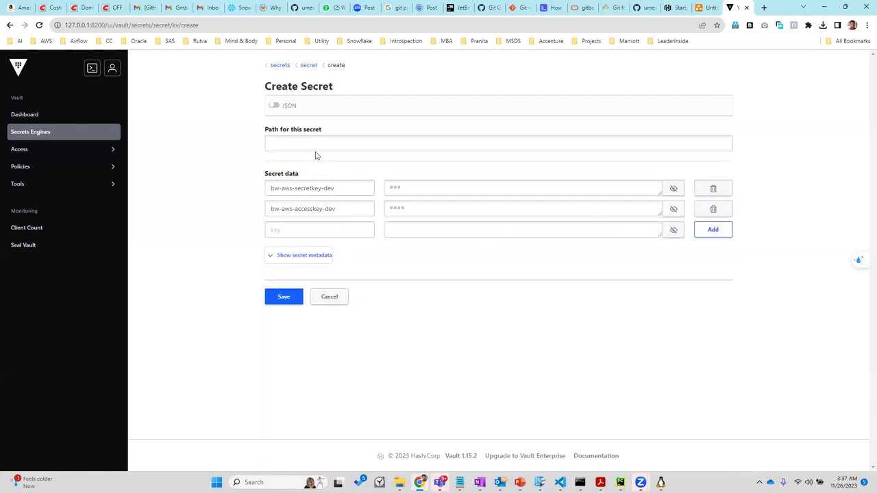
left_click(281, 298)
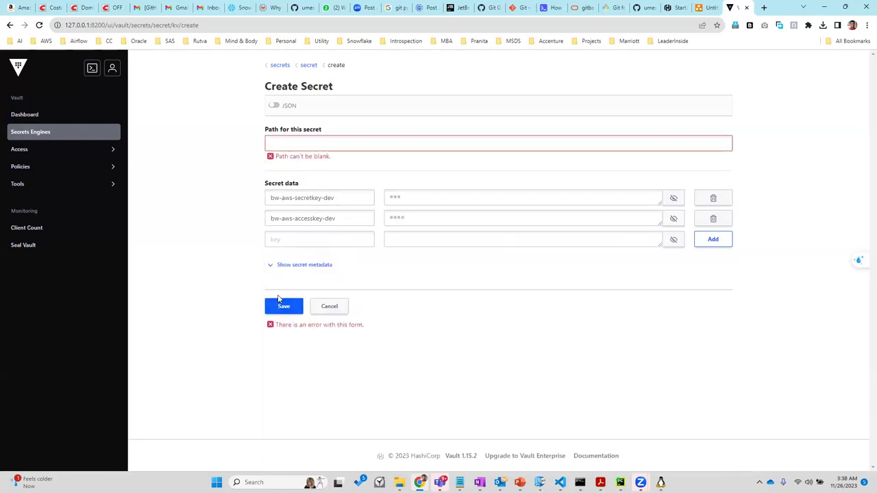
Step: Enter the /aws path, save, and confirm leaving the form, ending on 404 Not Found
left_click(311, 139)
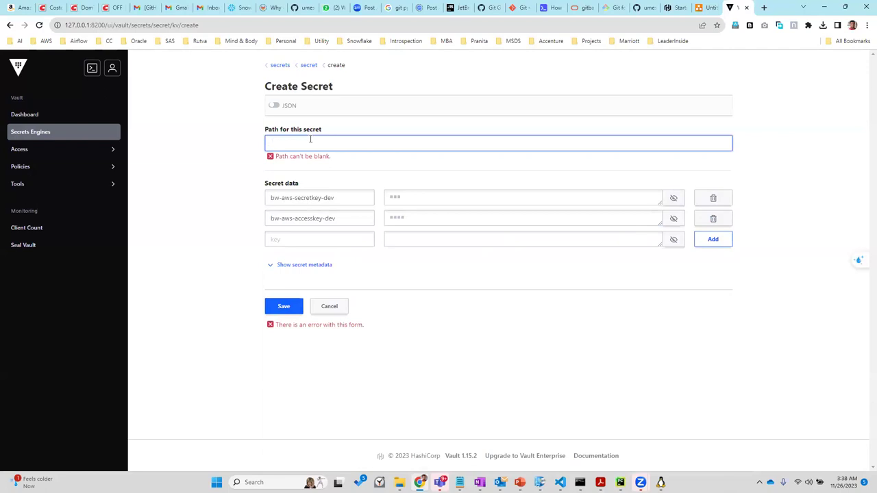
type("/")
key("BackSpace")
type("\\")
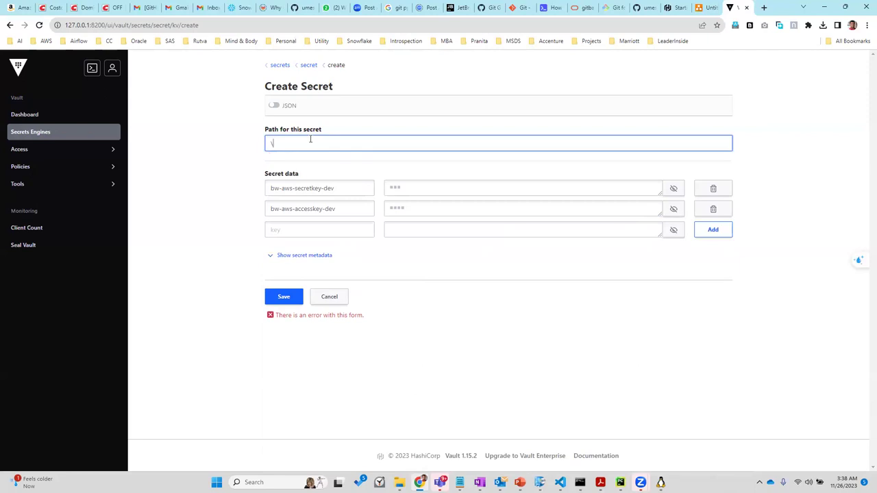
key("BackSpace")
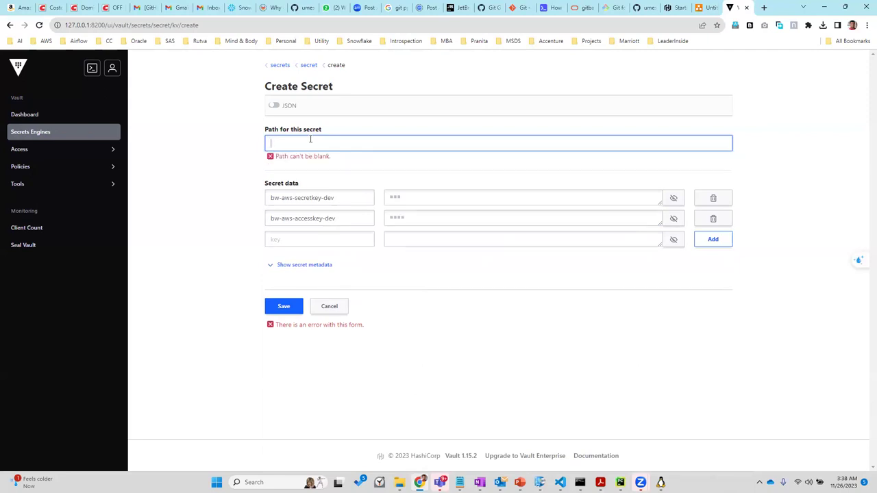
type("/aws")
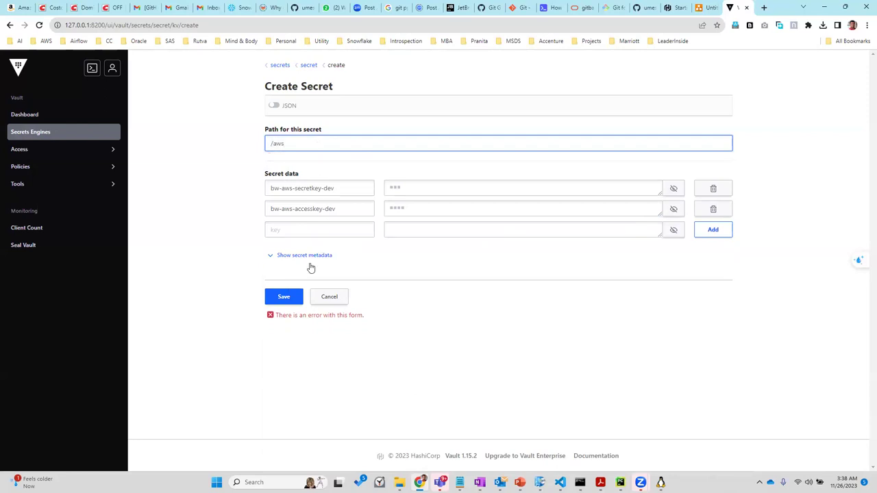
left_click(286, 298)
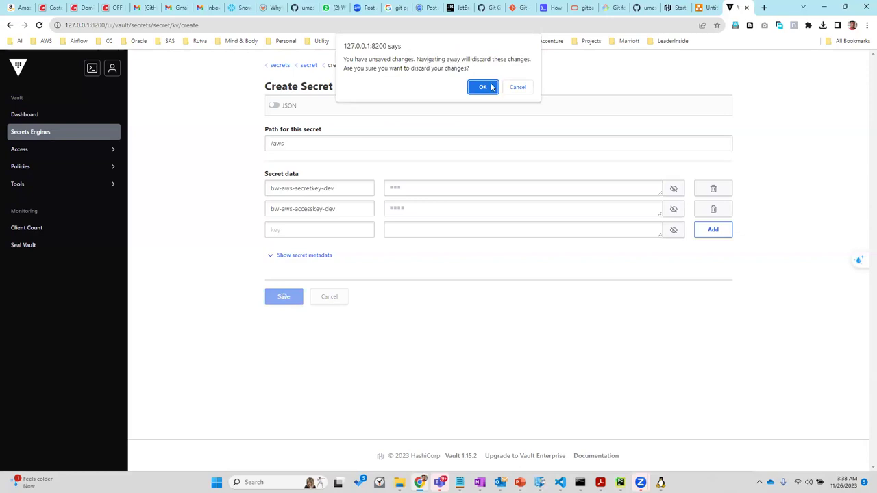
left_click(483, 87)
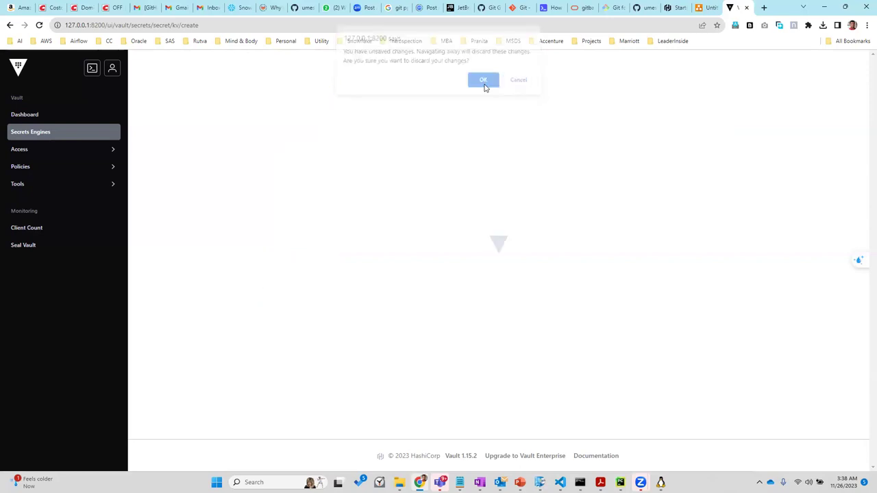
Step: Reload Vault and sign in with Token using the root token copied from the dev server output
left_click(39, 24)
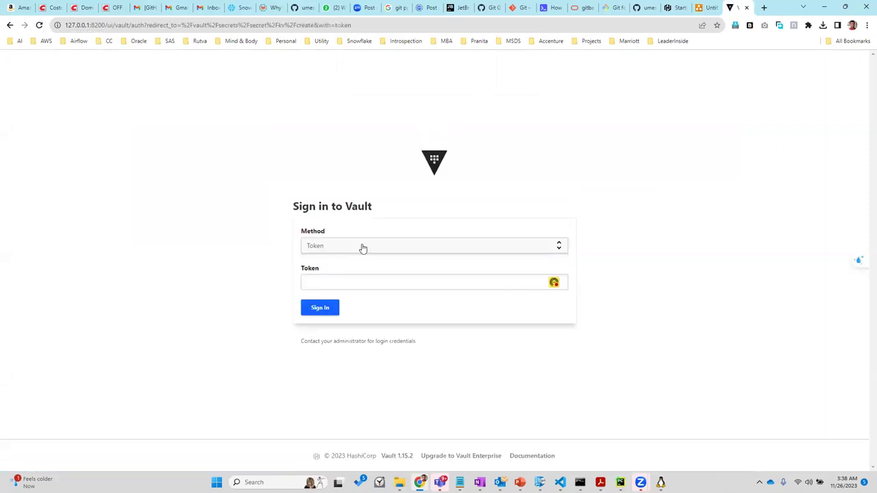
left_click(361, 246)
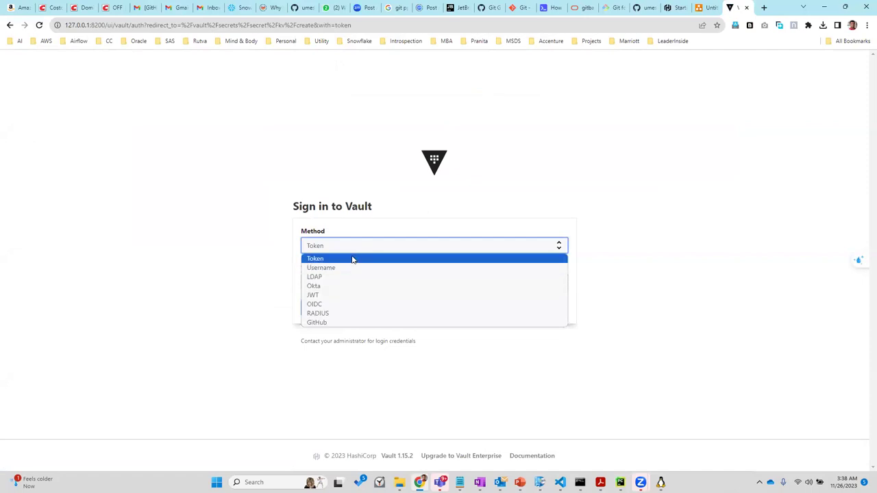
left_click(352, 259)
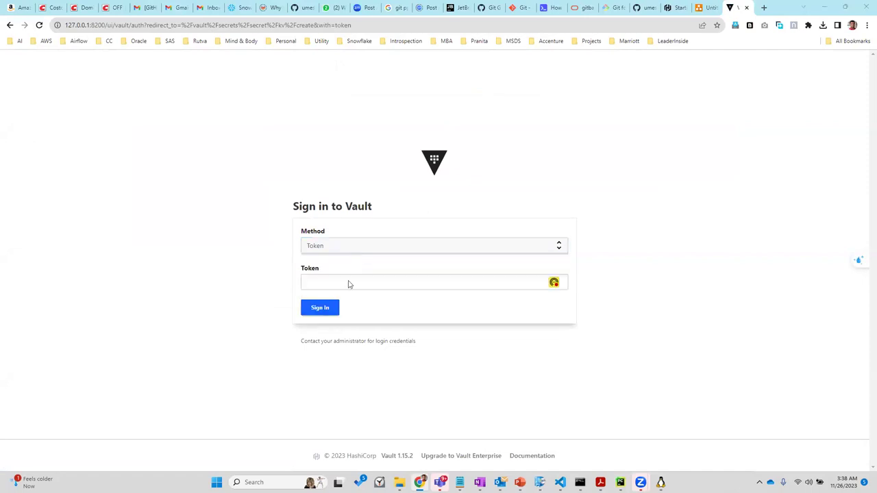
key("alt+Tab")
double_click(168, 396)
key("ctrl+c")
key("alt+Tab")
left_click(337, 281)
key("ctrl+v")
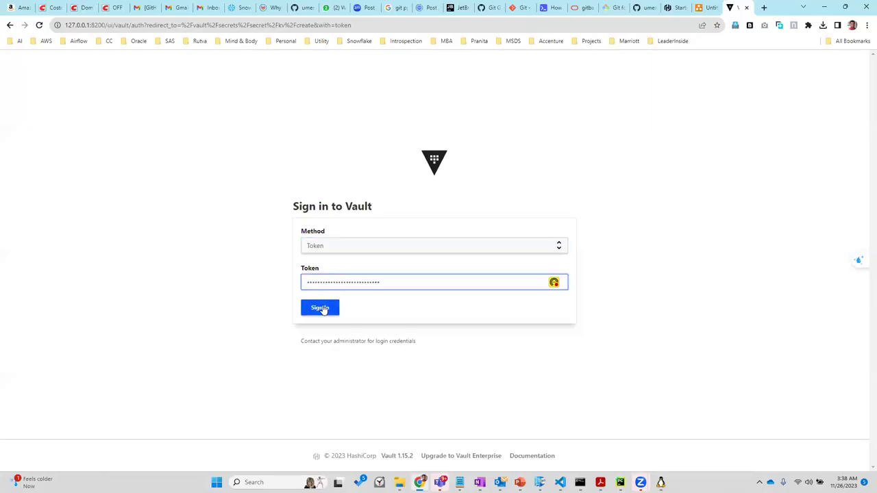
left_click(322, 308)
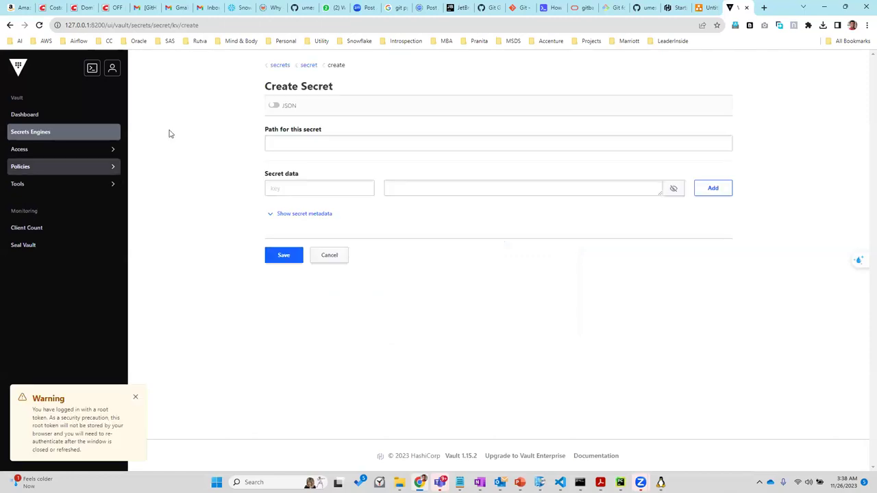
Step: Try saving a secret at path /aws with key 'test', which fails with a 404
left_click(298, 144)
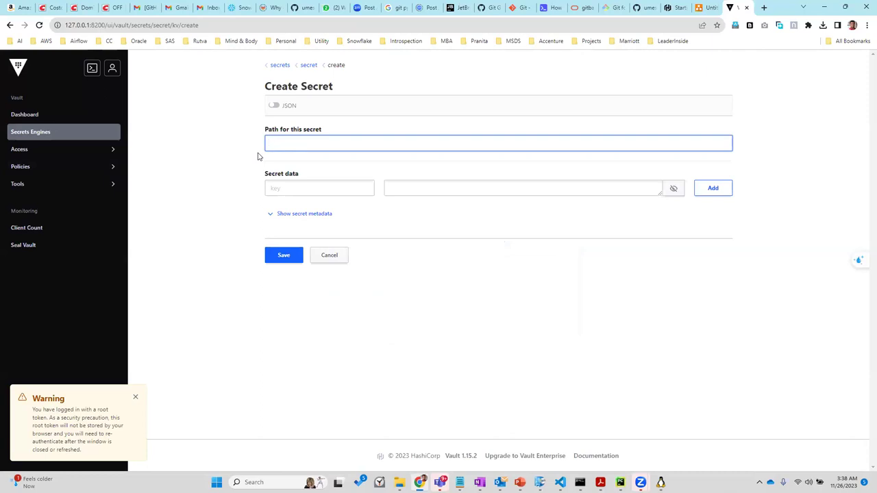
type("/aws")
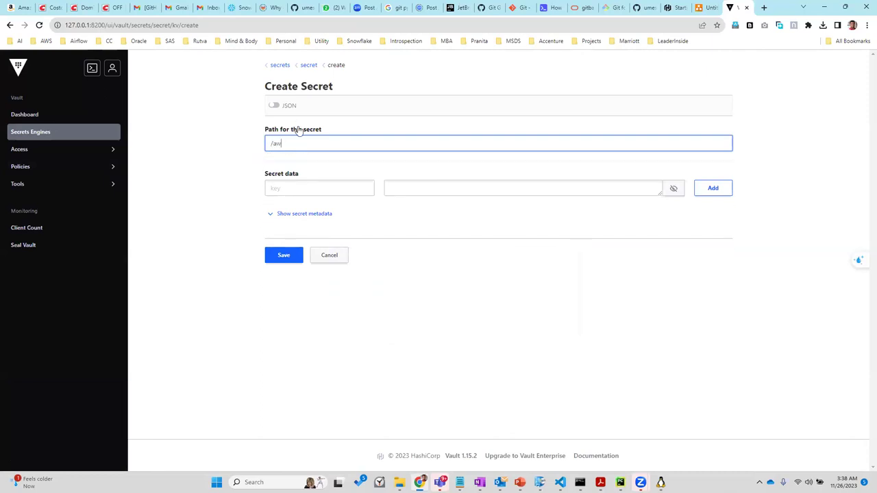
left_click(289, 188)
type("test")
key("Tab")
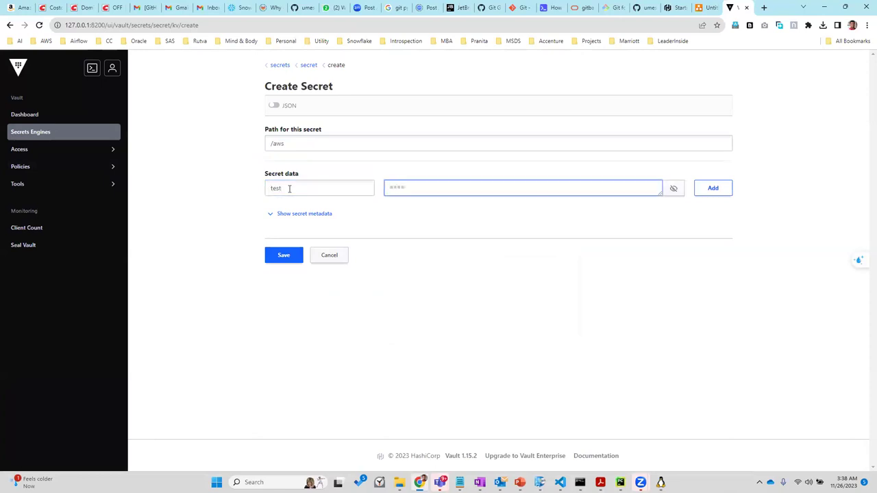
left_click(285, 256)
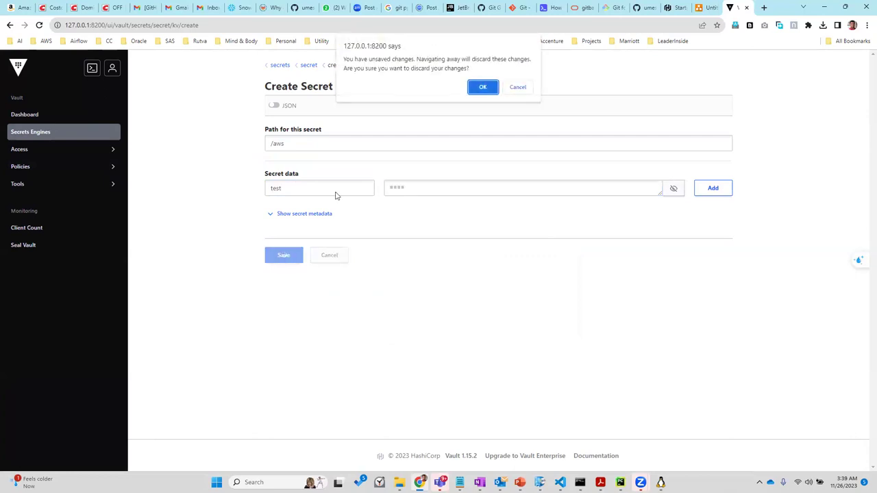
key("Return")
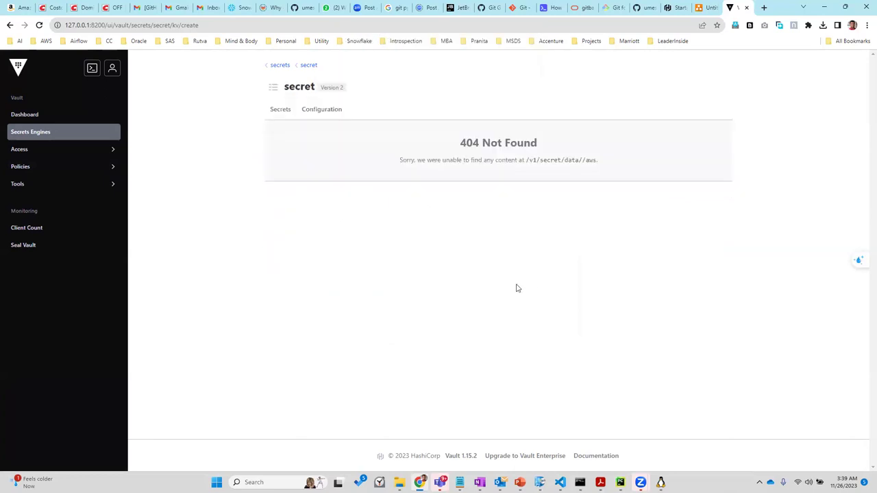
Step: View the secret engine's Configuration, then return to its empty Secrets list
key("Tab")
key("Tab")
key("Return")
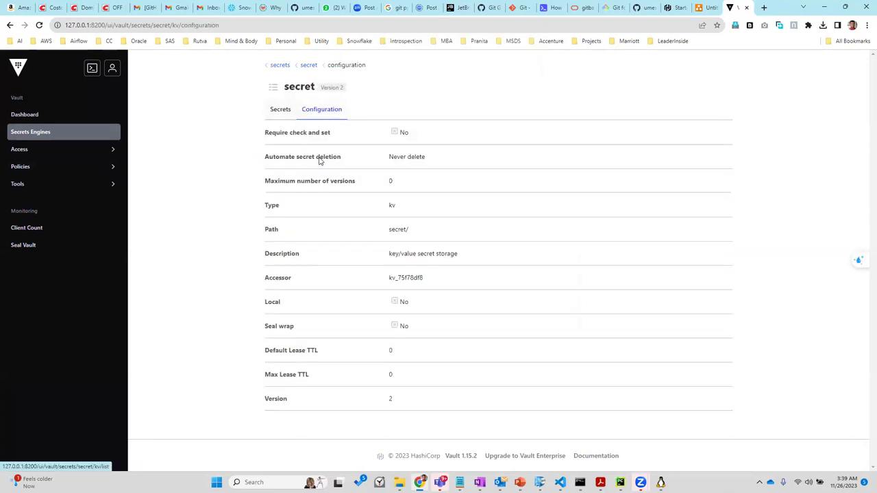
key("Return")
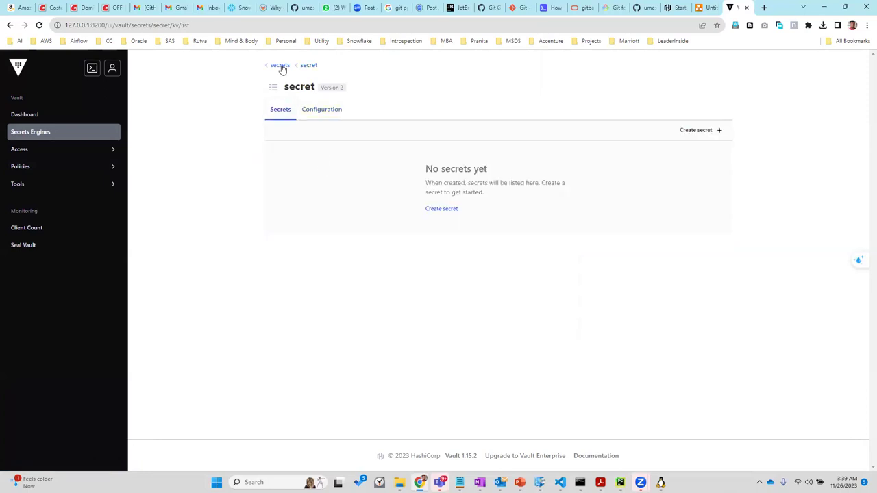
Step: Open a new secret in the secret/ engine with key 'test' and value 'test', and try saving
left_click(280, 66)
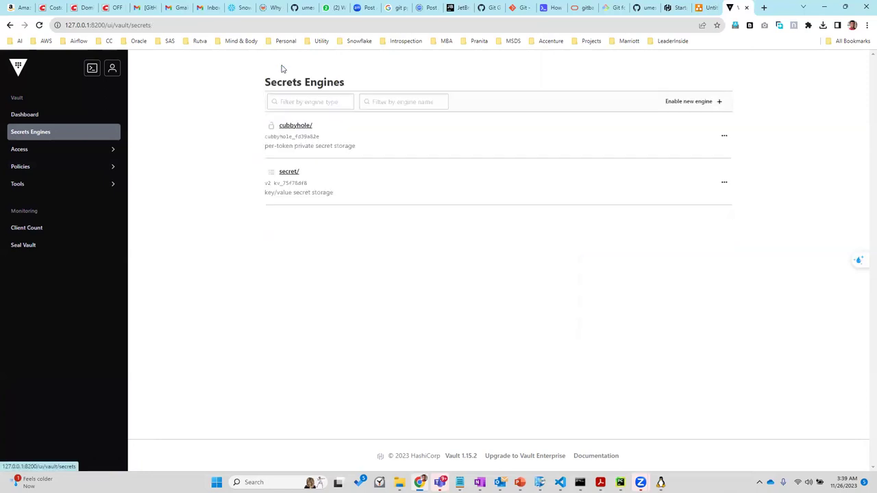
left_click(288, 173)
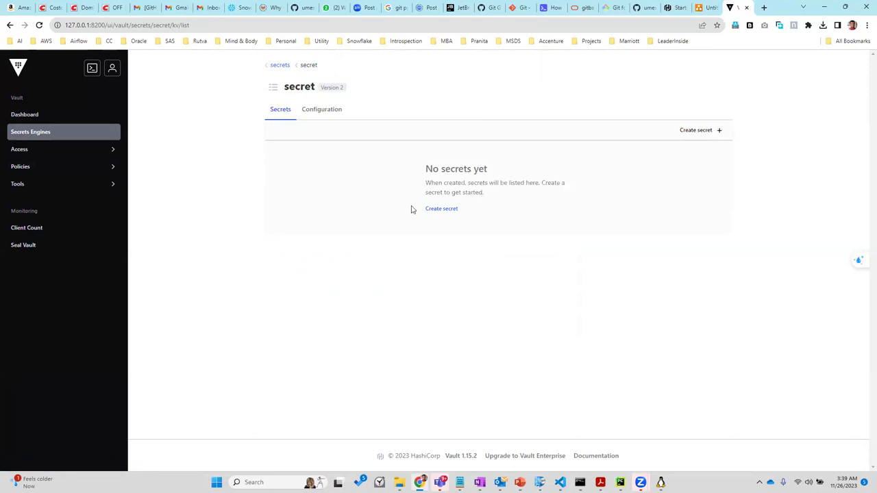
left_click(663, 130)
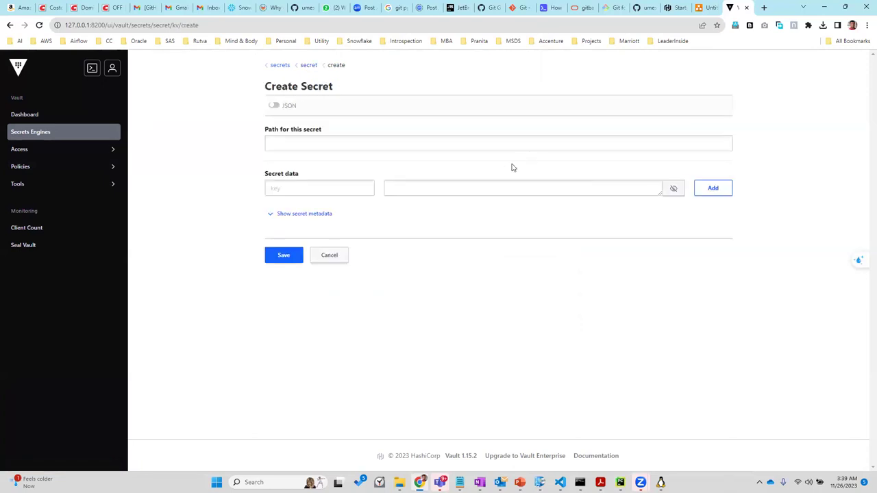
left_click(363, 186)
type("test")
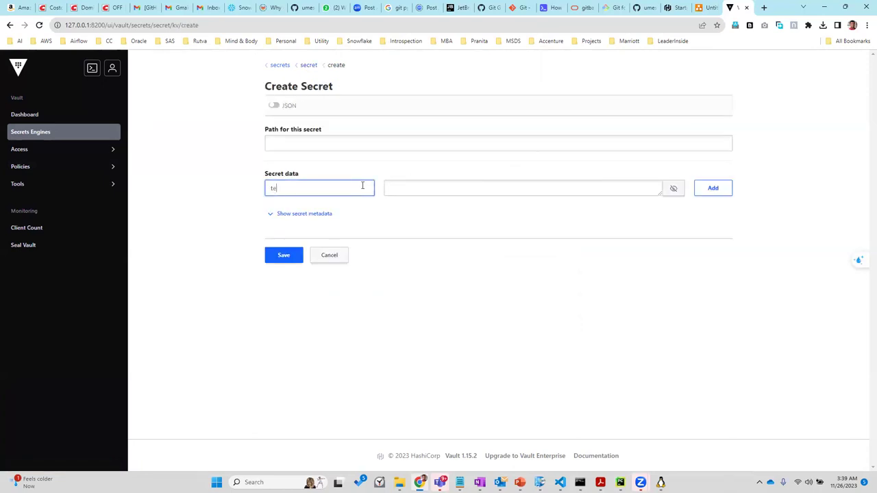
key("Tab")
type("test")
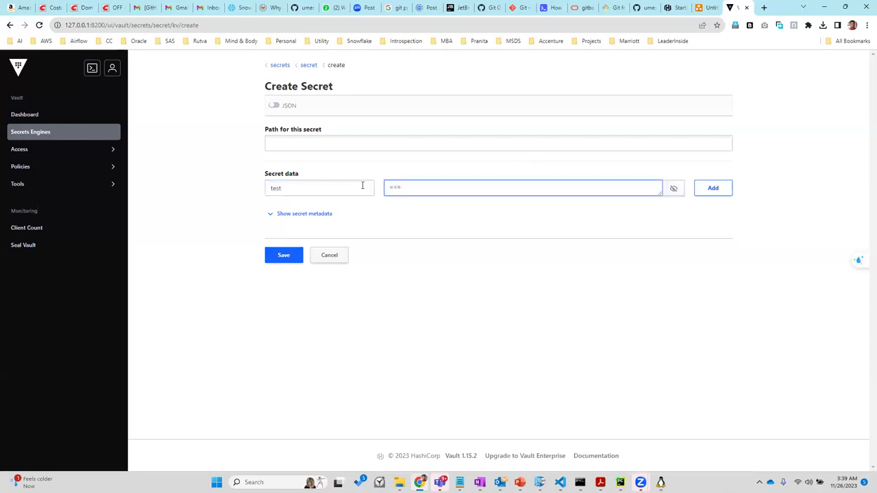
left_click(286, 256)
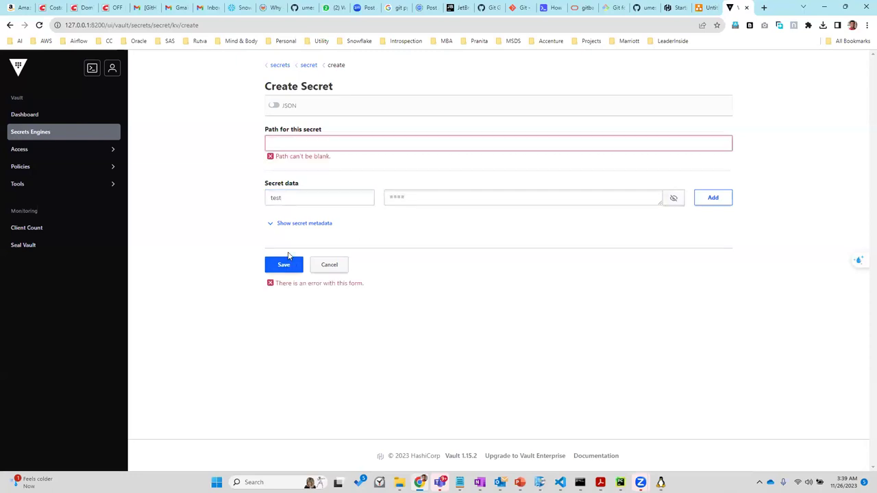
Step: Switch to JSON entry, set path /aws, save, and accept discarding the unsaved changes
left_click(291, 140)
type("/aws")
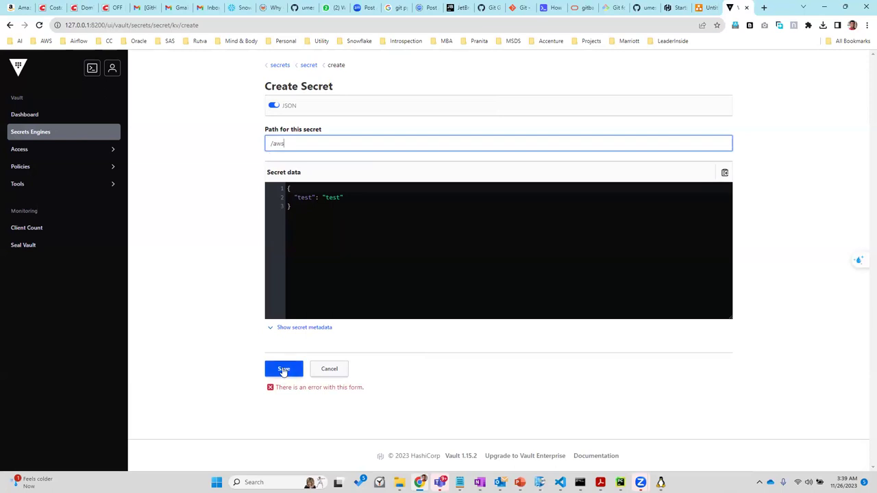
left_click(283, 370)
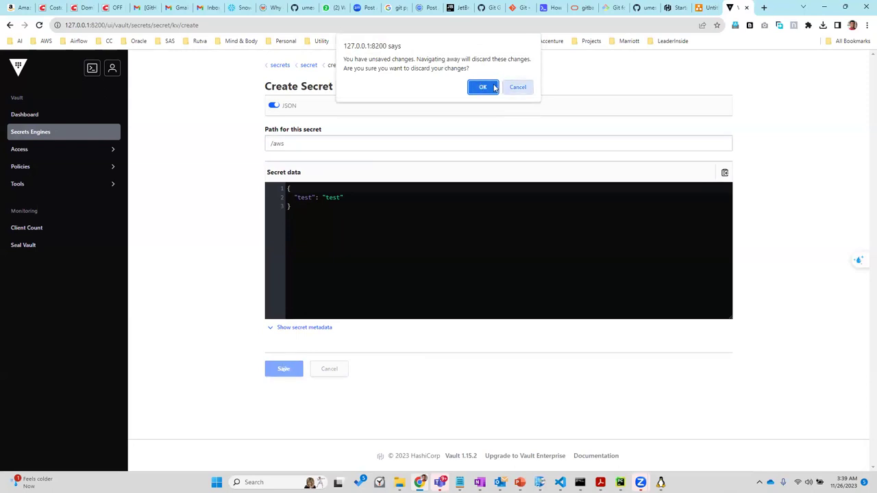
left_click(483, 87)
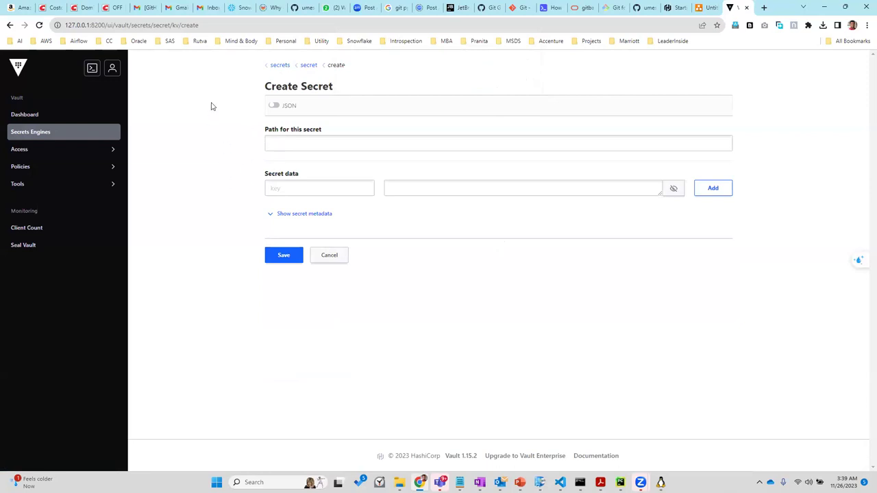
Step: Head back to the secret engine via the breadcrumb, bringing up the discard-changes prompt
left_click(306, 66)
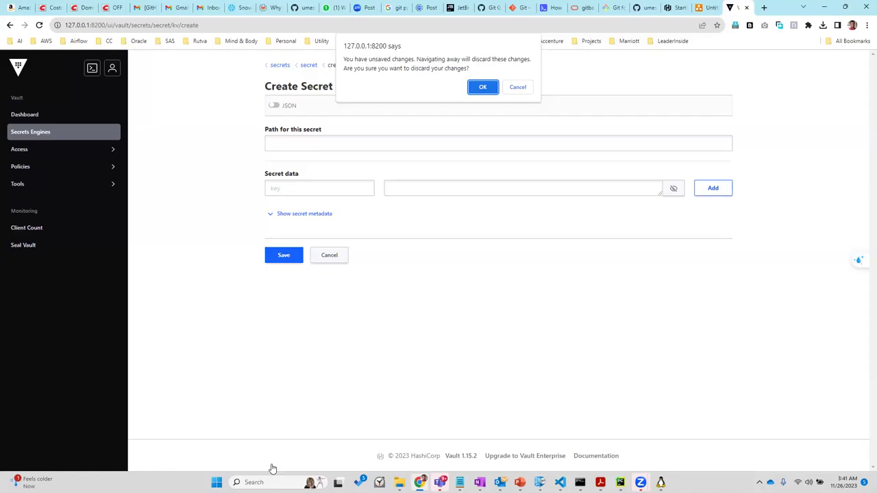
mouse_move(640, 482)
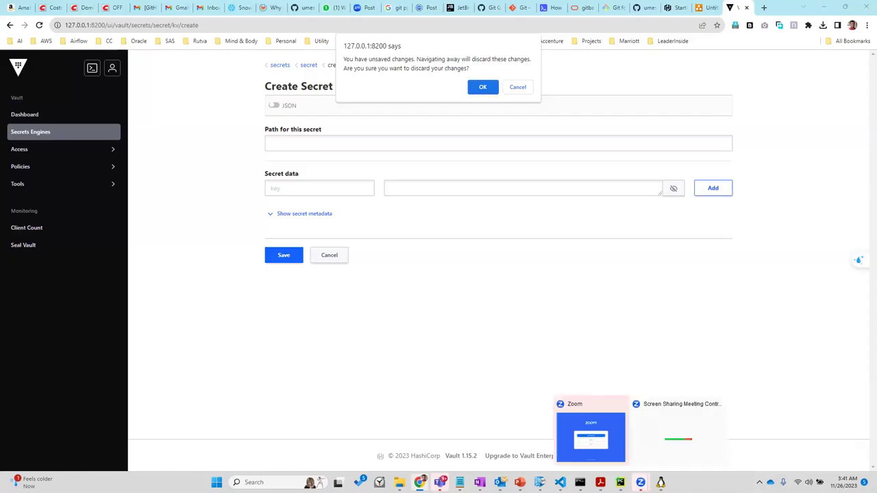
left_click(660, 435)
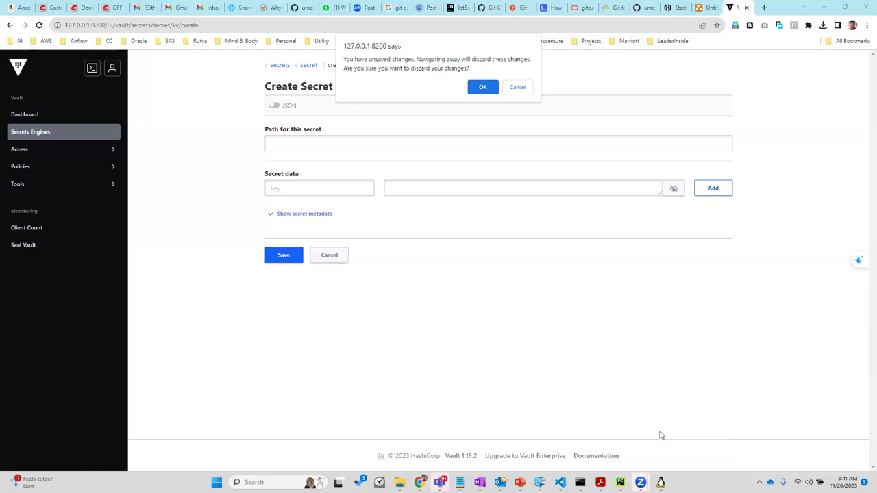